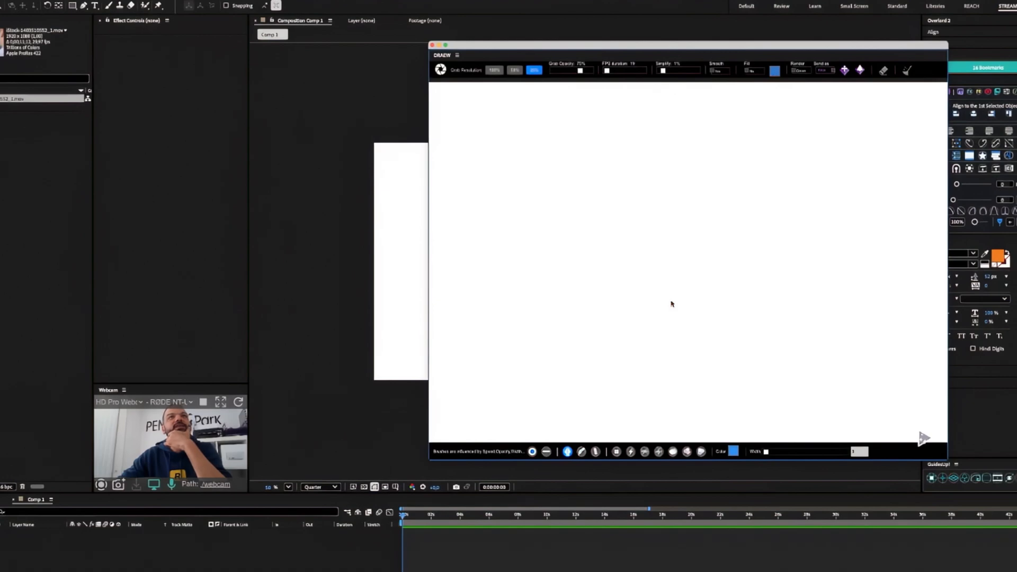
Step: Add the iStock .mov footage clip to Comp 1 and reposition the DRAEW window around the composition view
drag(8, 99, 348, 212)
drag(617, 297, 635, 306)
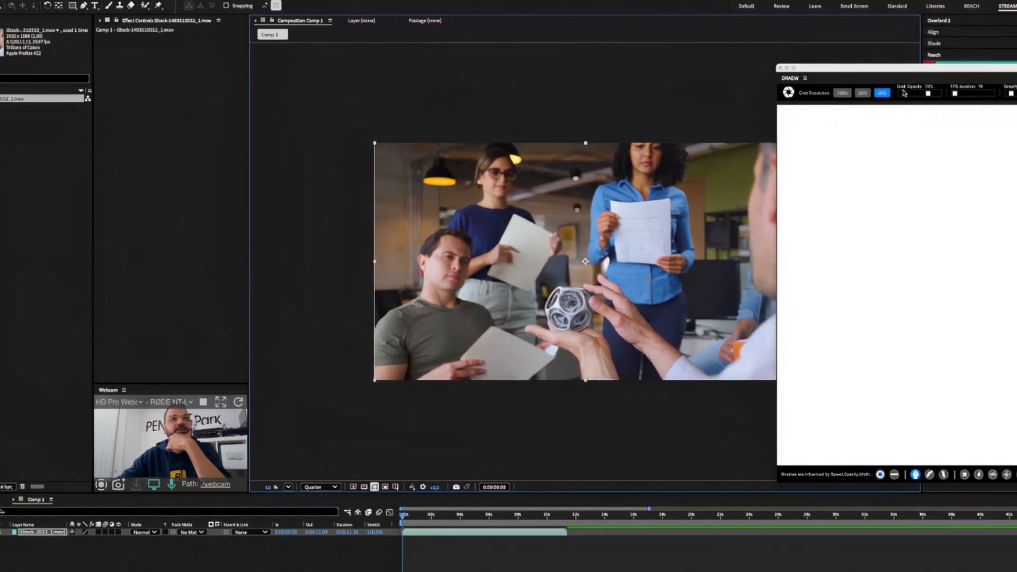
drag(872, 69, 774, 323)
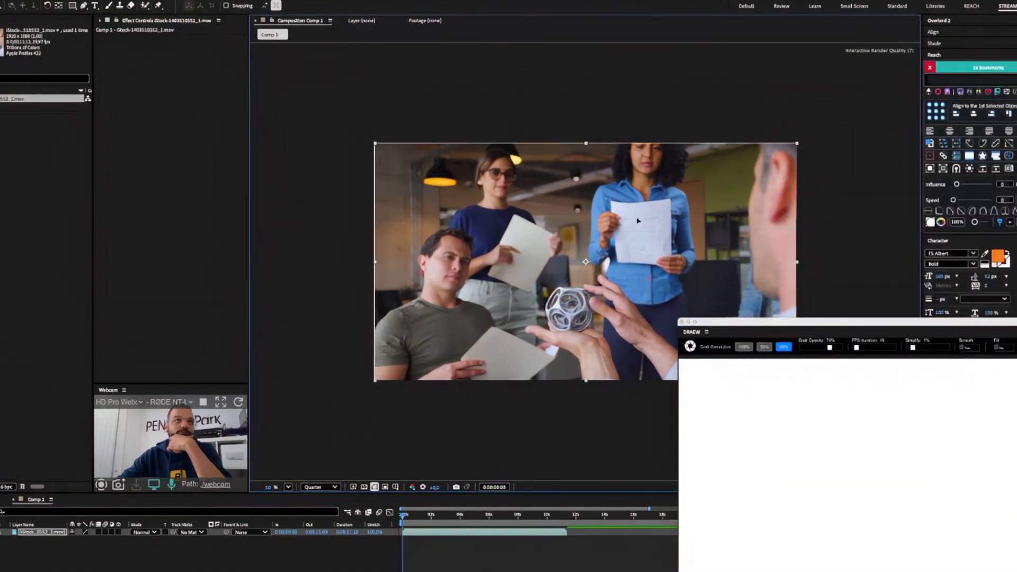
drag(638, 220, 635, 219)
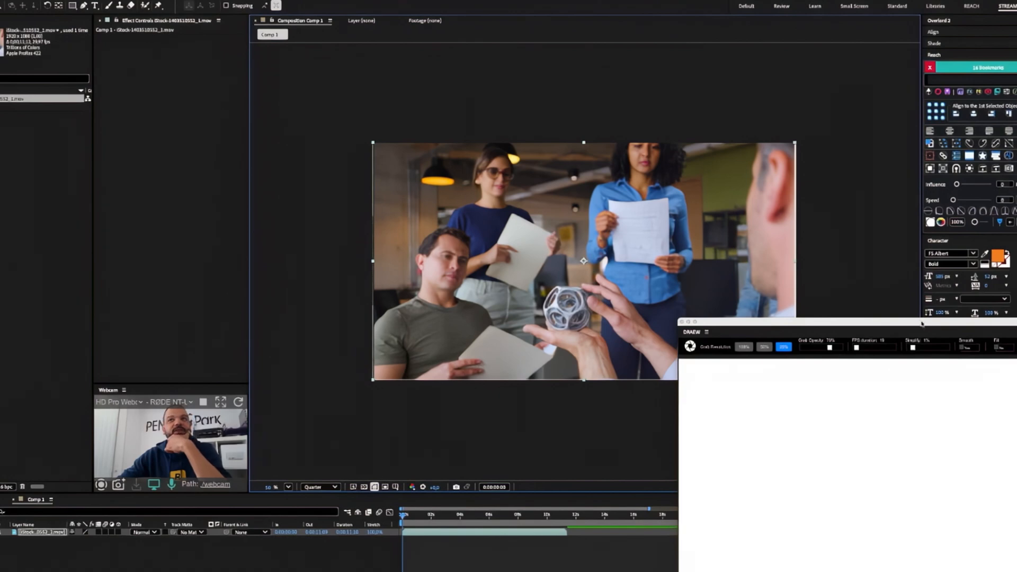
drag(924, 321, 818, 427)
click(944, 169)
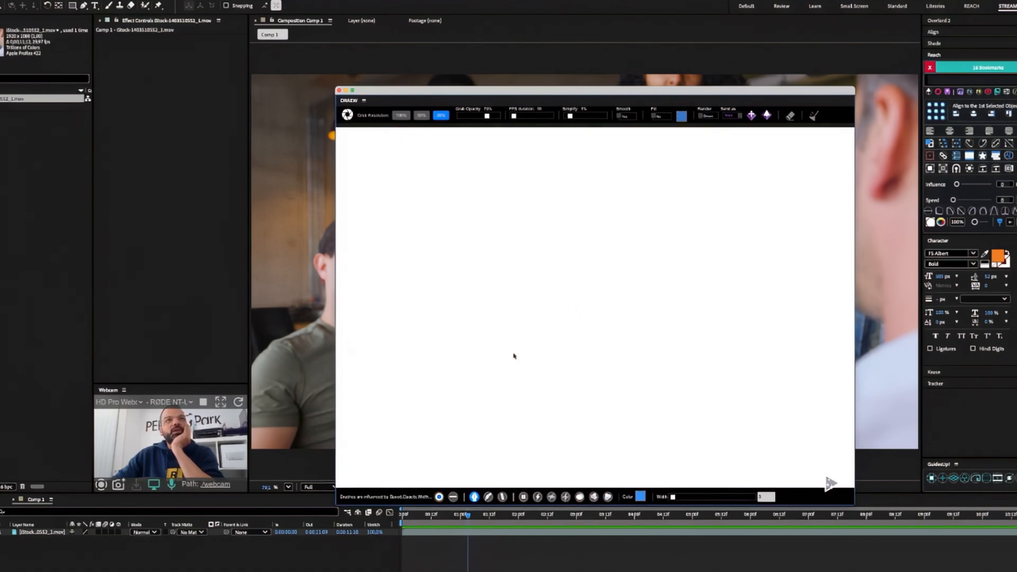
Step: Set DRAEW to Auto render with an FPS duration of 10 frames, moving its window beside the footage
click(710, 116)
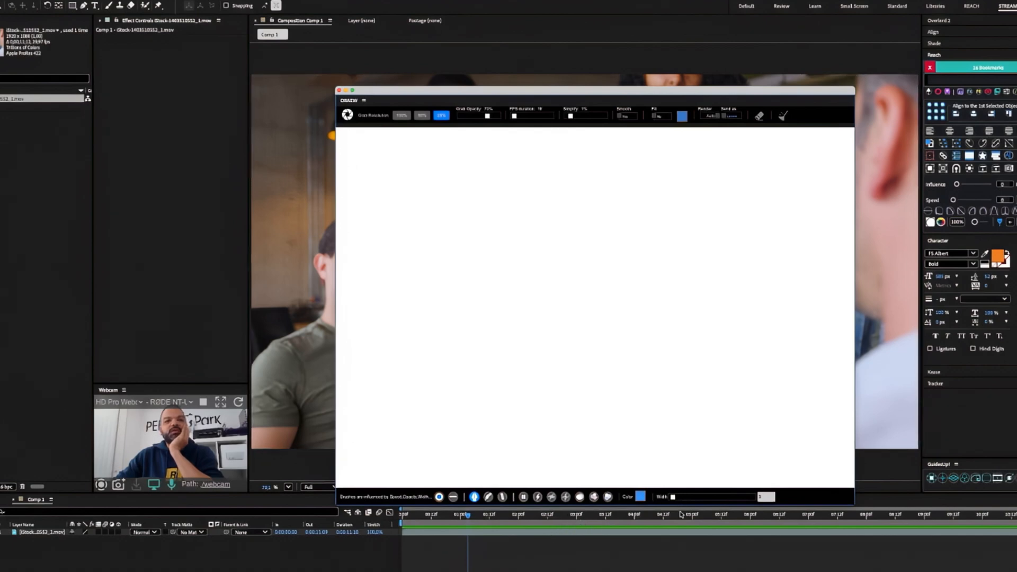
mouse_move(514, 116)
mouse_down()
mouse_move(553, 119)
mouse_move(518, 118)
mouse_up()
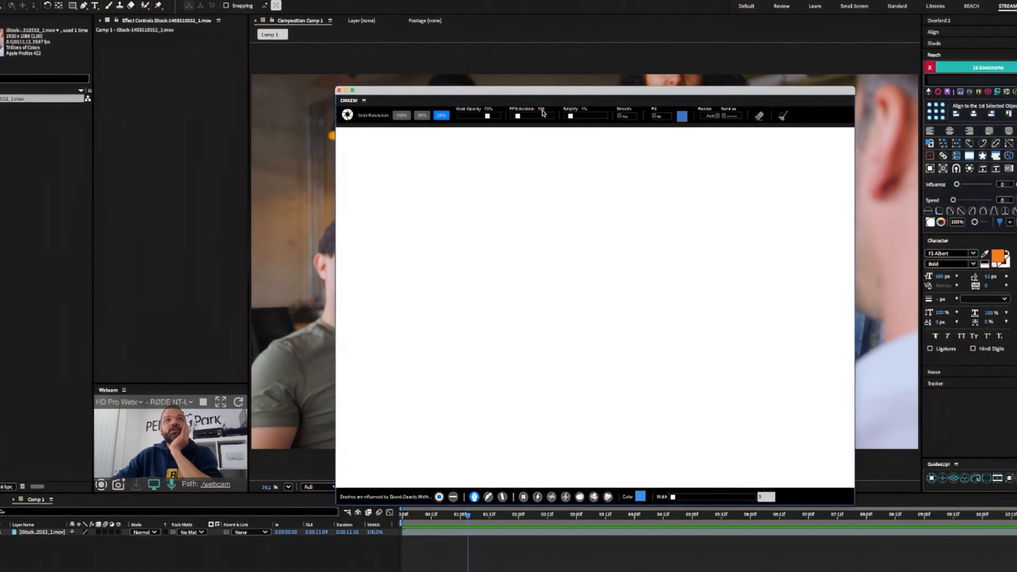
drag(555, 97, 581, 37)
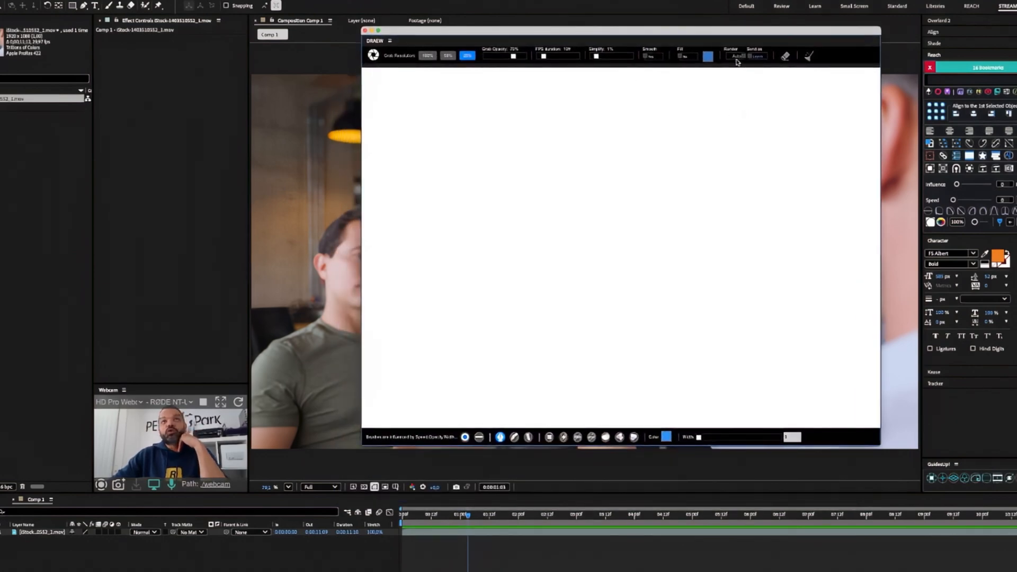
drag(736, 62, 848, 42)
Step: Paint five curved blue brush strokes fanning out from one shared point and scrub the timeline to check them over the footage
mouse_move(693, 187)
mouse_down()
mouse_move(575, 238)
mouse_move(566, 282)
mouse_up()
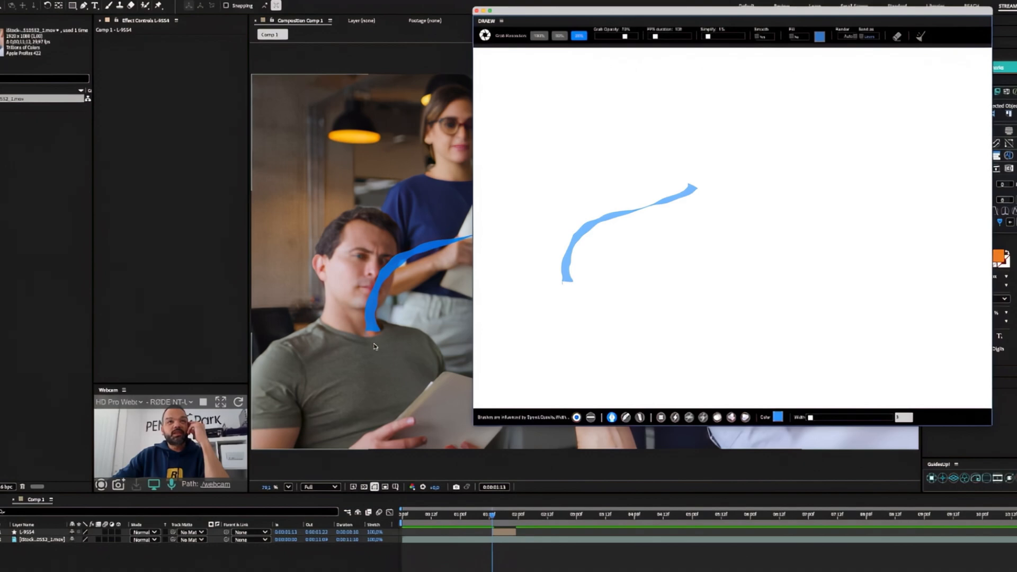
mouse_move(696, 195)
mouse_down()
mouse_move(592, 247)
mouse_move(585, 286)
mouse_up()
drag(696, 192, 603, 294)
mouse_move(696, 192)
mouse_down()
mouse_move(685, 241)
mouse_move(646, 280)
mouse_move(635, 306)
mouse_up()
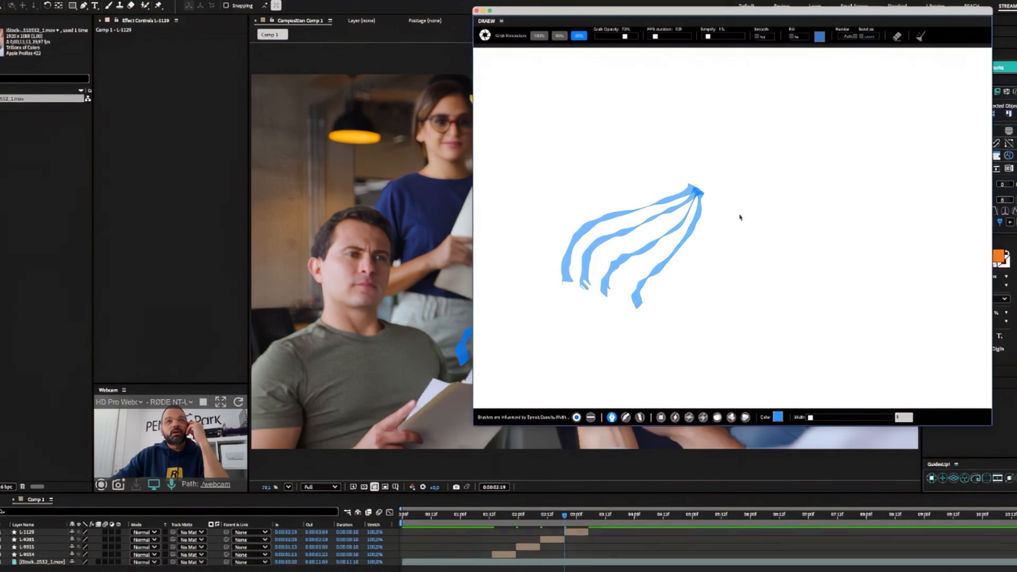
mouse_move(702, 194)
mouse_down()
mouse_move(704, 224)
mouse_move(684, 302)
mouse_up()
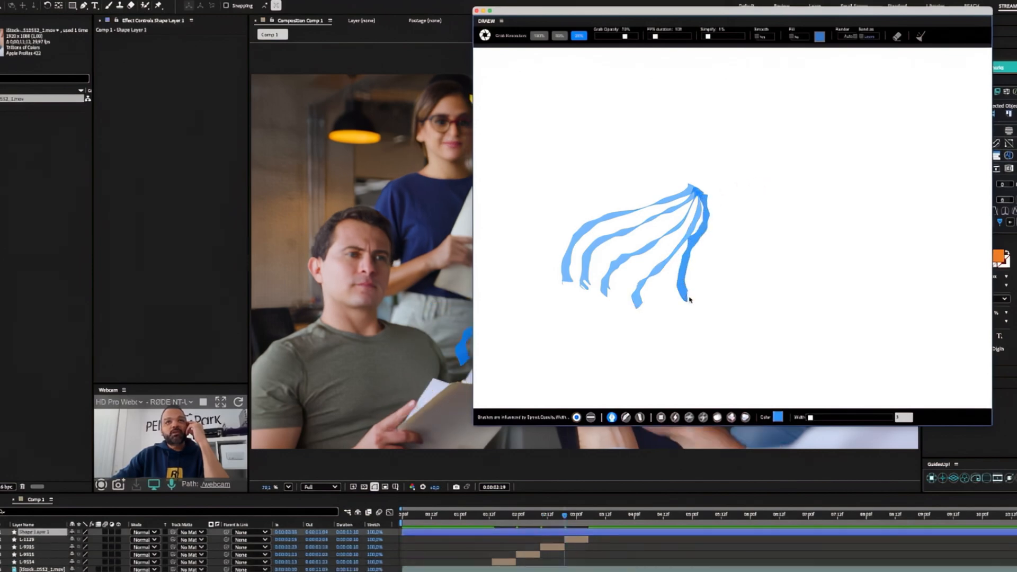
click(591, 518)
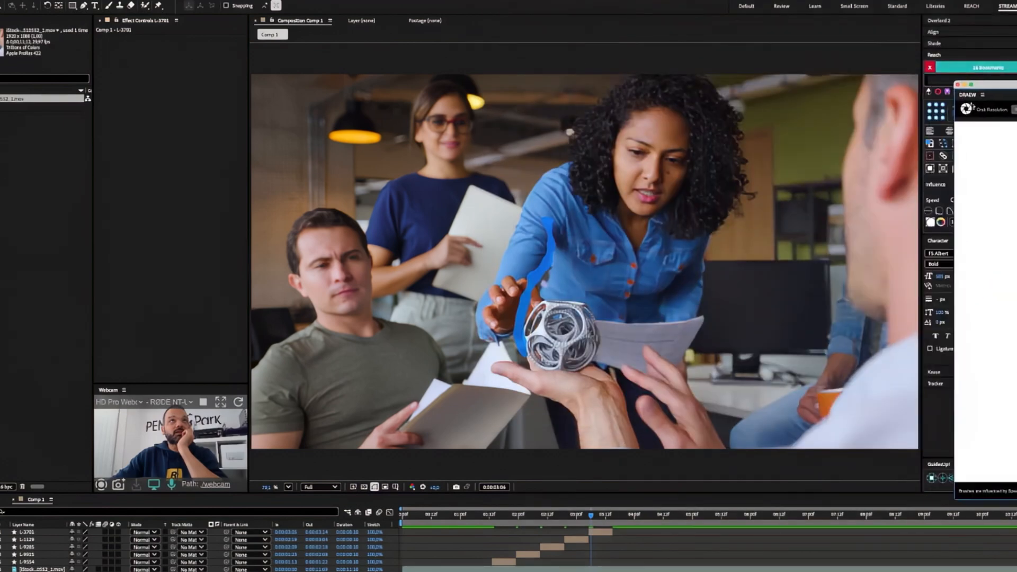
click(490, 516)
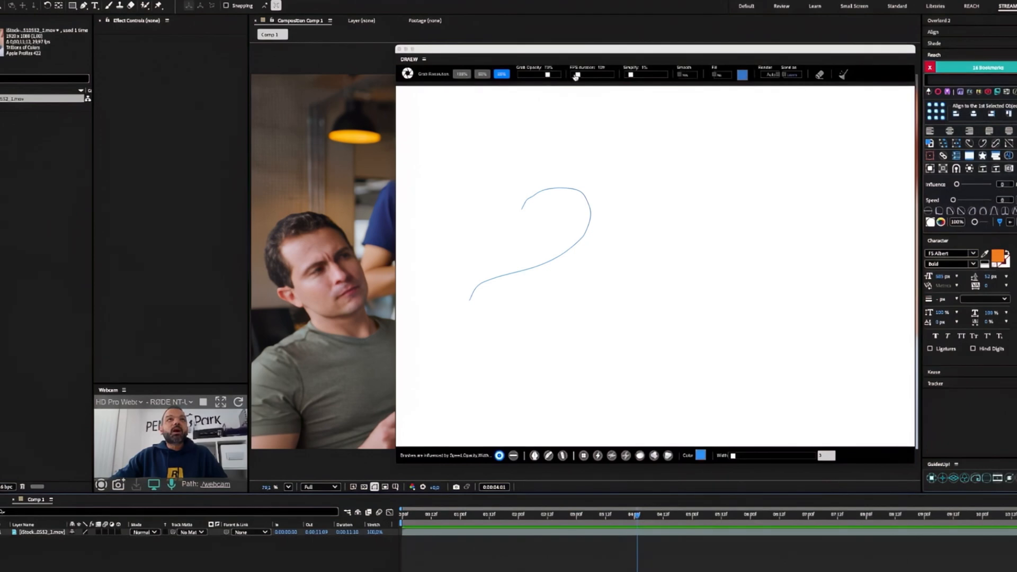
Step: Clear the DRAEW canvas and, with an FPS duration of 2 frames, draw seven thin curved strokes fanning up from one base point
drag(578, 76, 742, 56)
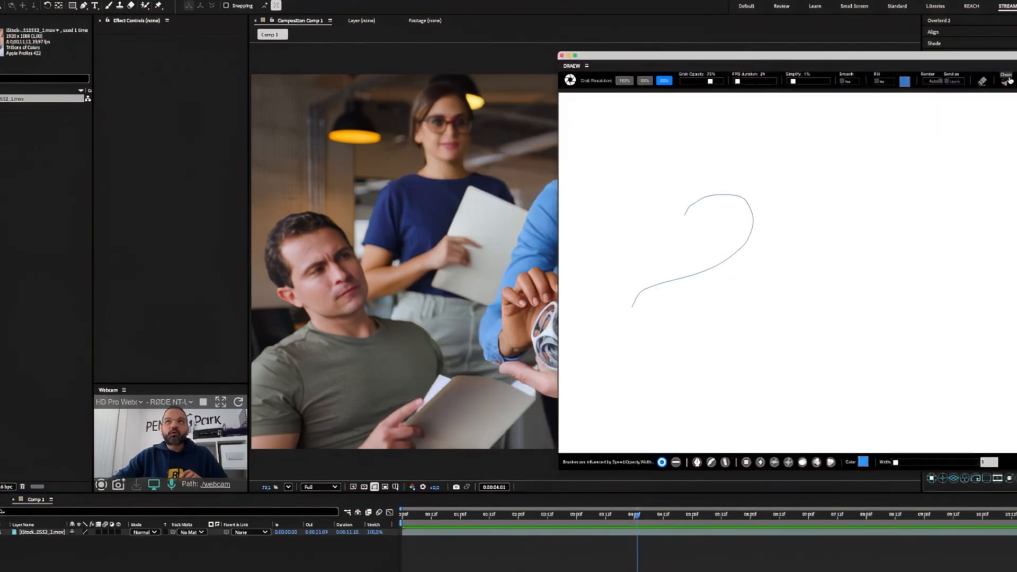
click(1005, 80)
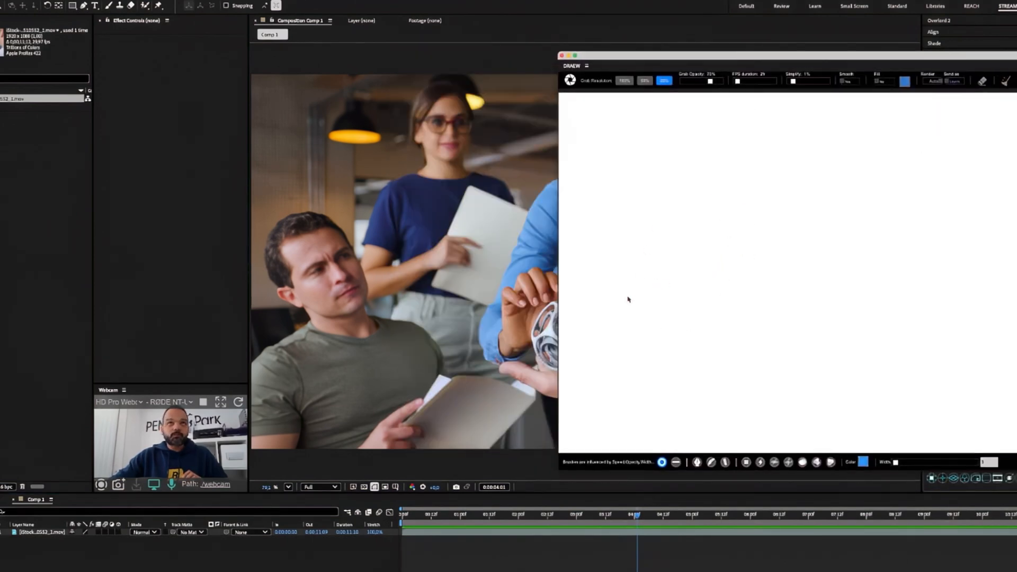
mouse_move(616, 319)
mouse_down()
mouse_move(646, 257)
mouse_move(624, 215)
mouse_up()
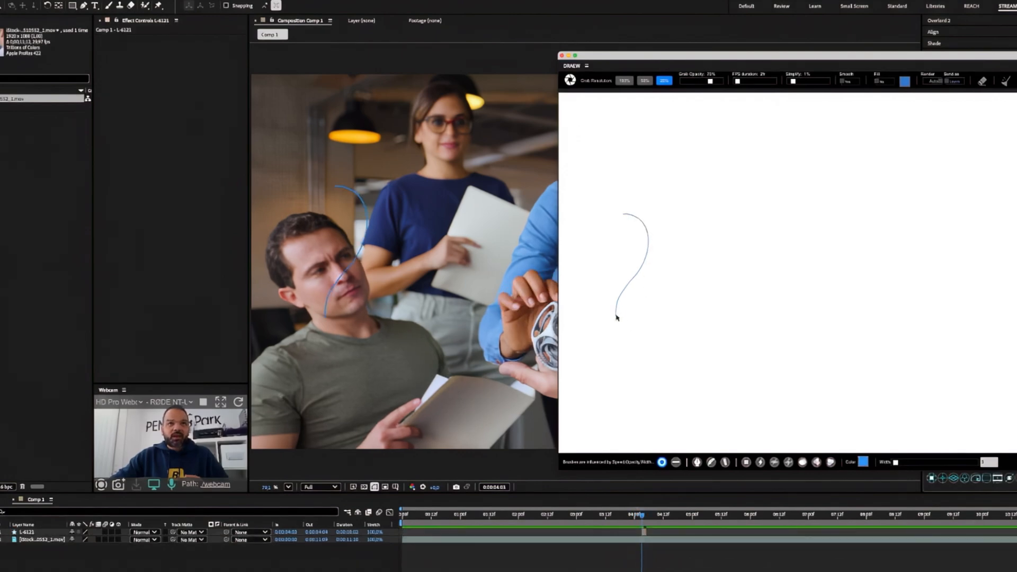
mouse_move(638, 272)
mouse_down()
mouse_move(651, 227)
mouse_move(628, 208)
mouse_up()
mouse_move(617, 316)
mouse_down()
mouse_move(656, 230)
mouse_move(652, 213)
mouse_up()
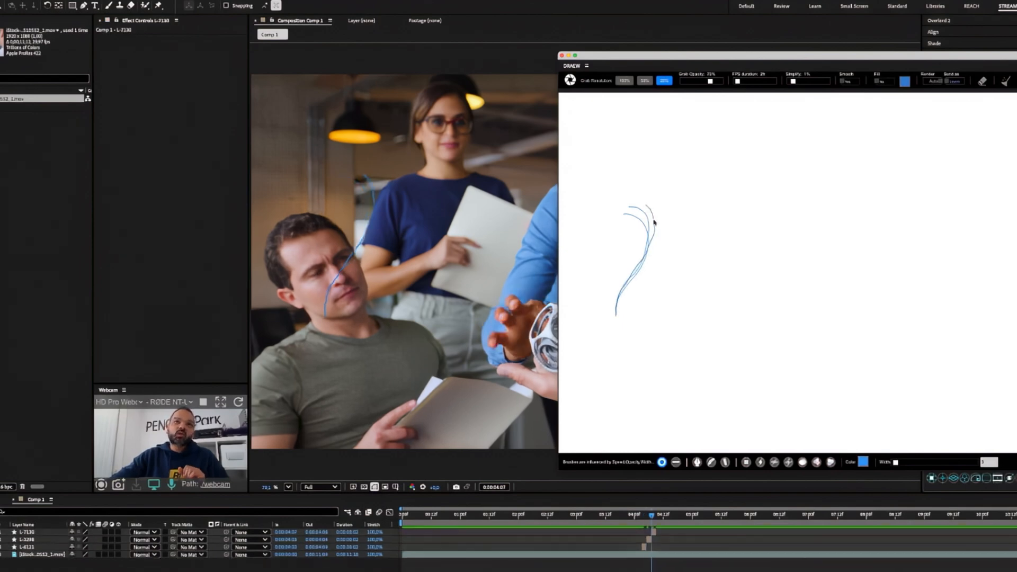
mouse_move(617, 315)
mouse_down()
mouse_move(659, 247)
mouse_move(658, 209)
mouse_up()
drag(618, 316, 659, 261)
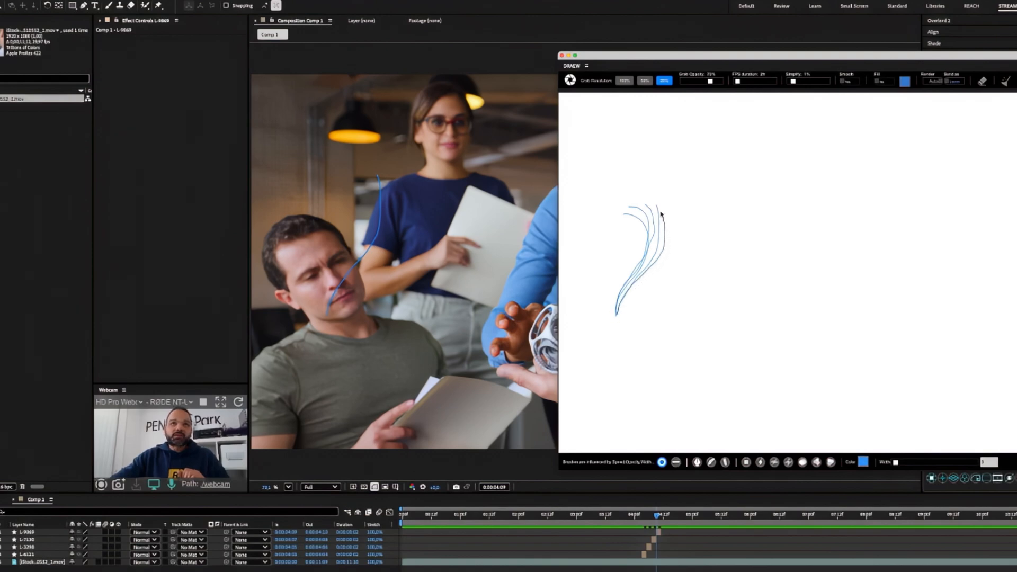
drag(661, 213, 661, 214)
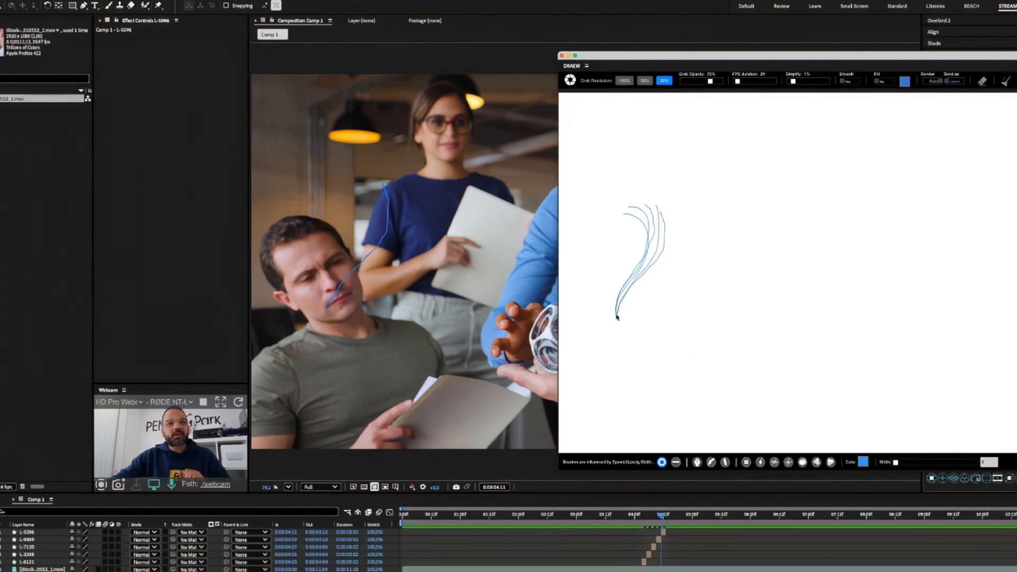
mouse_move(630, 301)
mouse_down()
mouse_move(671, 261)
mouse_move(672, 213)
mouse_up()
mouse_move(617, 316)
mouse_down()
mouse_move(667, 281)
mouse_move(683, 227)
mouse_up()
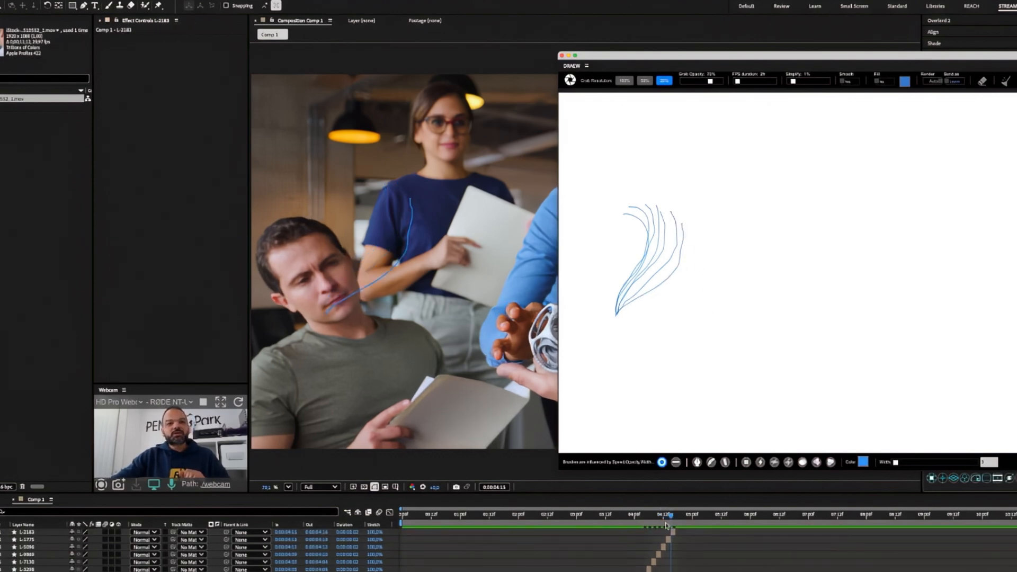
Step: Select all seven stroke layers and change their stroke color to bright green
mouse_move(663, 518)
mouse_down()
mouse_move(645, 523)
mouse_move(671, 531)
mouse_up()
click(668, 539)
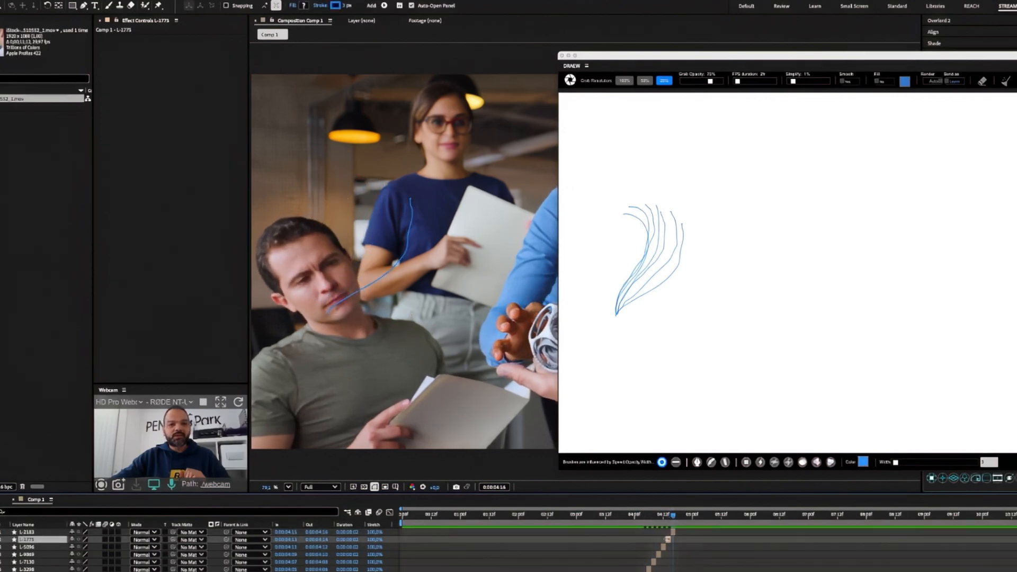
click(664, 519)
click(663, 547)
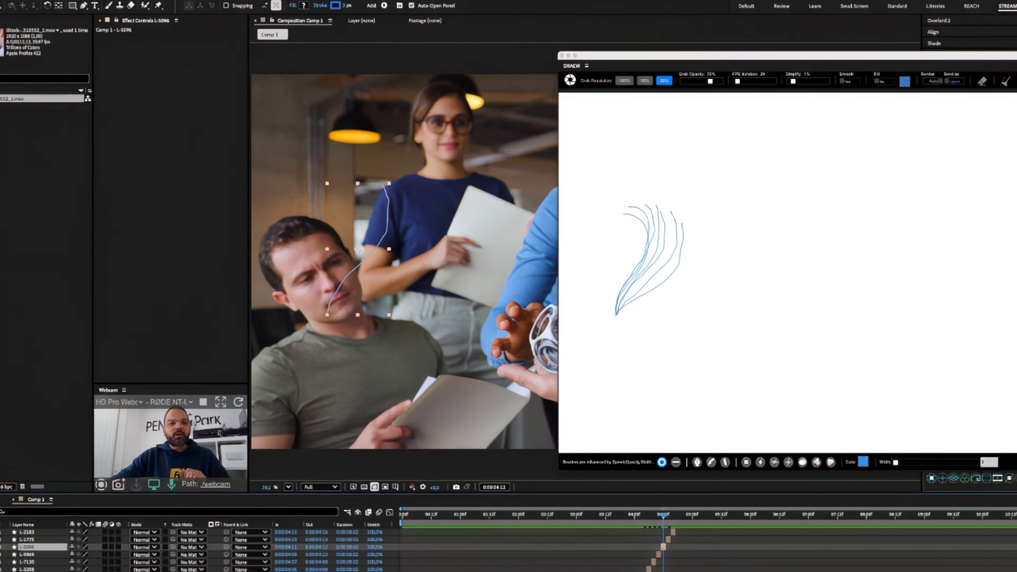
click(50, 571)
shift+click(50, 532)
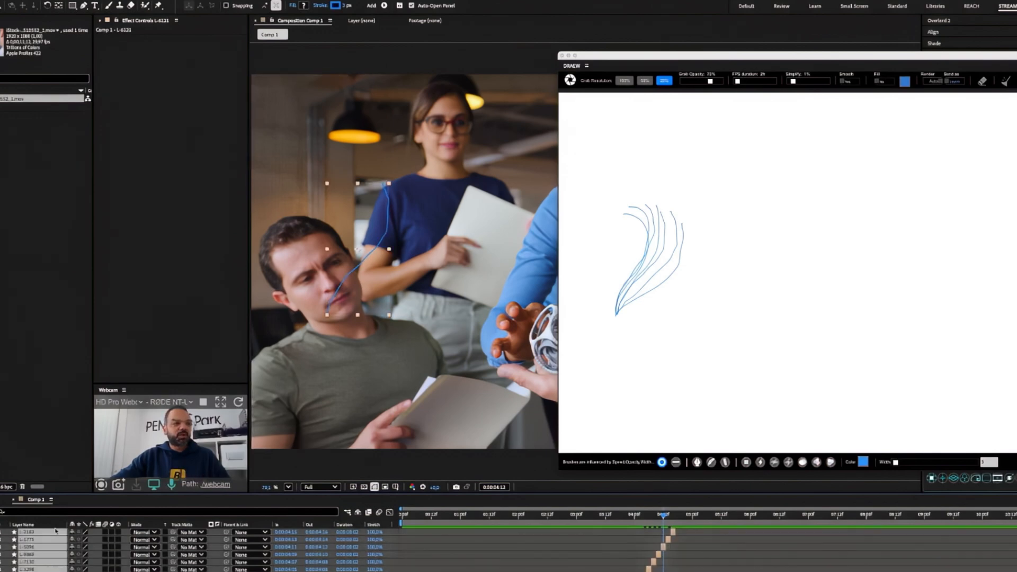
click(338, 6)
click(536, 319)
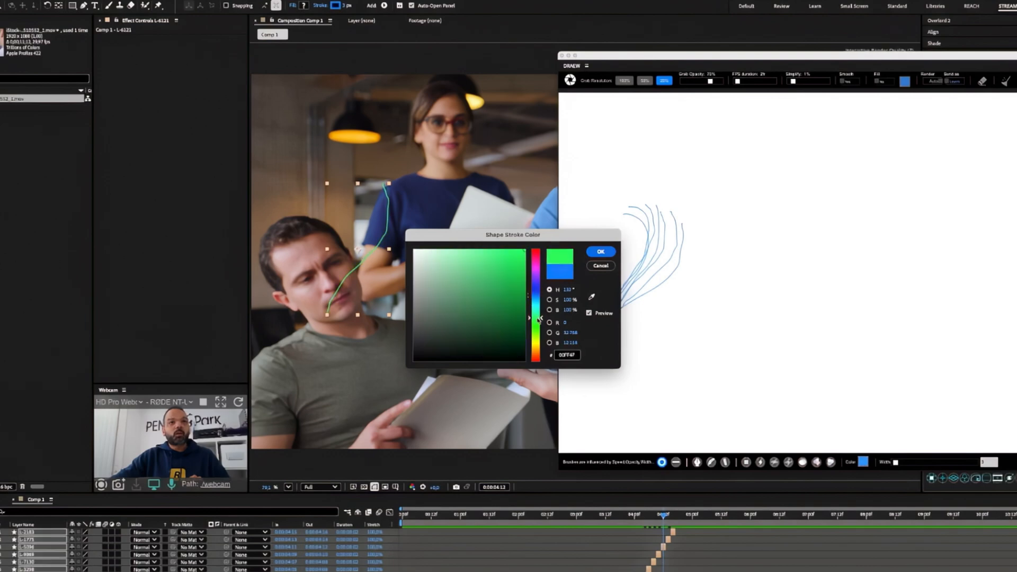
click(601, 252)
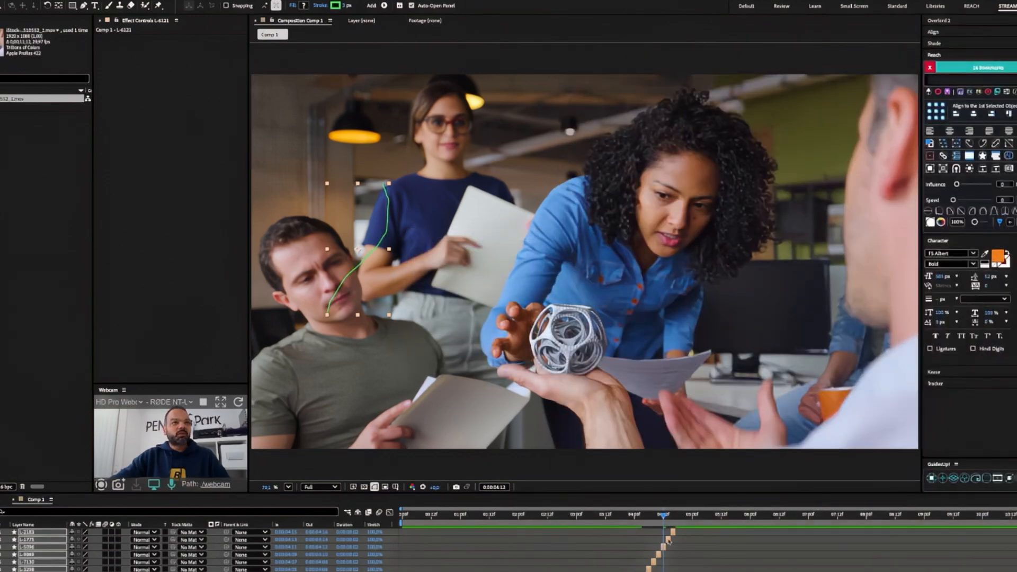
Step: Set the selected layers' stroke width to 15 px with a butt line cap and a round line join
drag(662, 517, 663, 521)
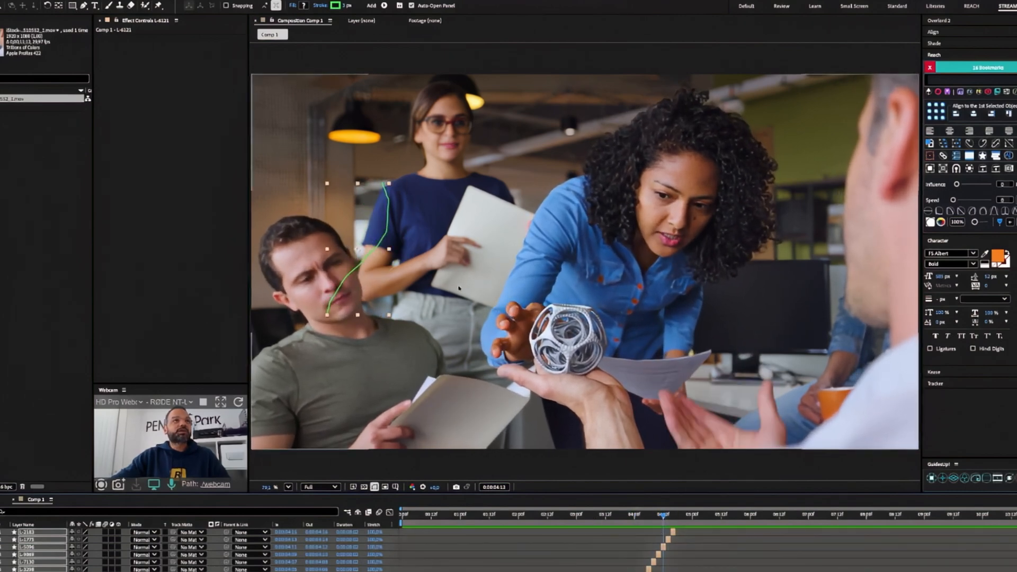
drag(348, 6, 364, 9)
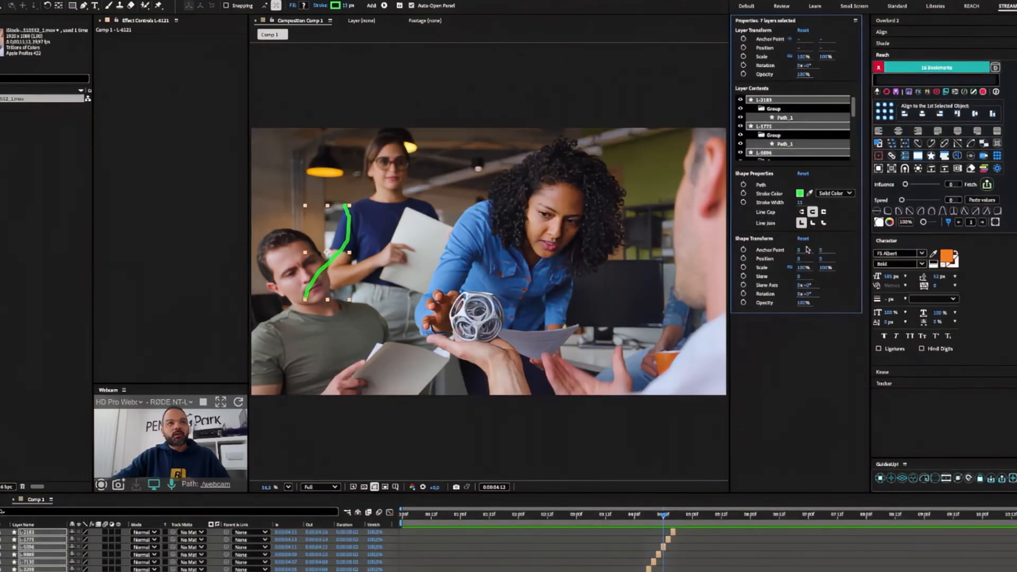
click(802, 211)
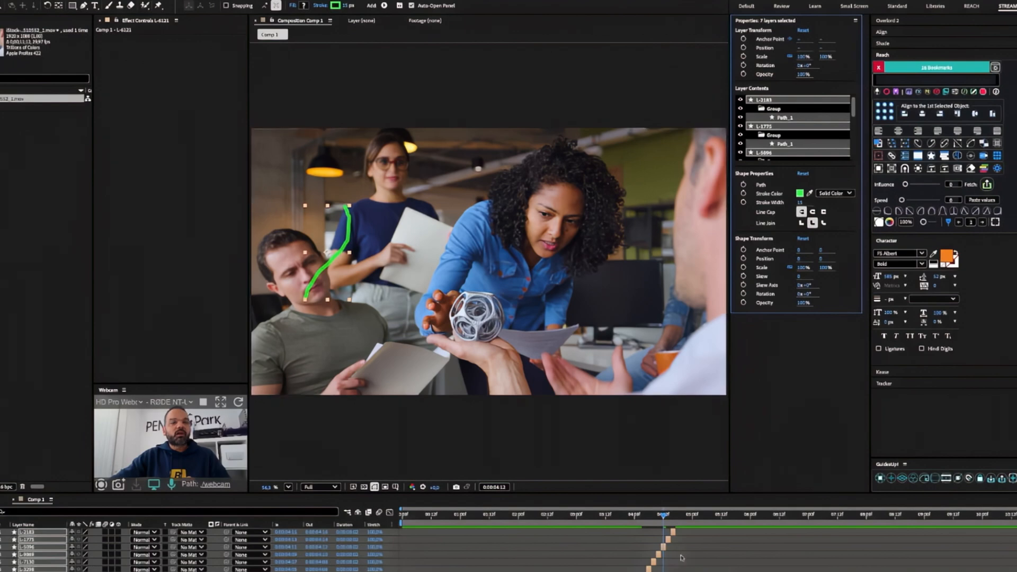
Step: Expand the topmost stroke layer's Stroke 1 properties and add a dash to it
mouse_move(678, 523)
mouse_down()
mouse_move(649, 528)
mouse_move(676, 528)
mouse_up()
double_click(27, 532)
scroll(28, 555, down, 3)
scroll(28, 555, up, 1)
scroll(29, 555, up, 2)
click(3, 547)
click(8, 555)
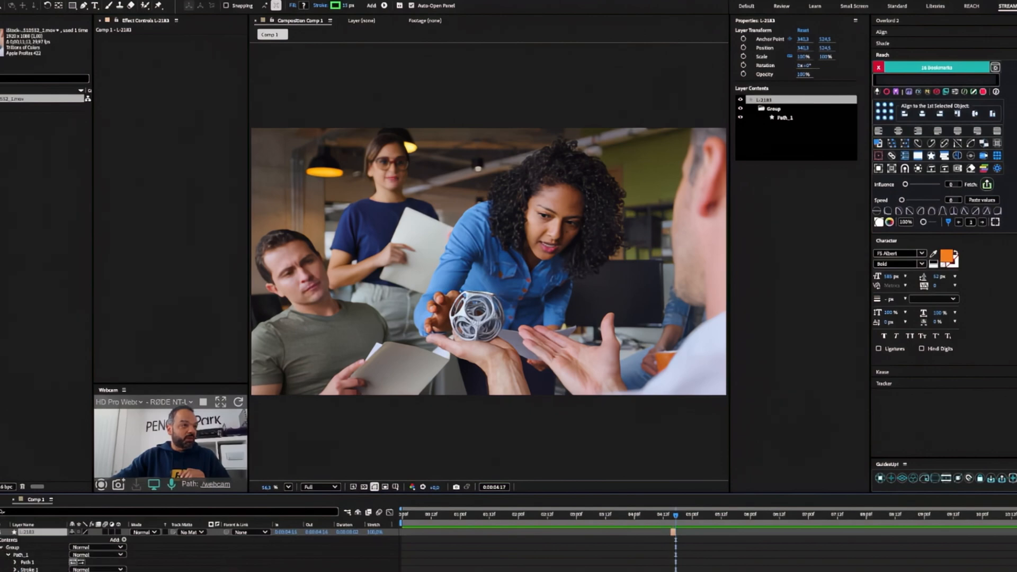
scroll(28, 561, down, 4)
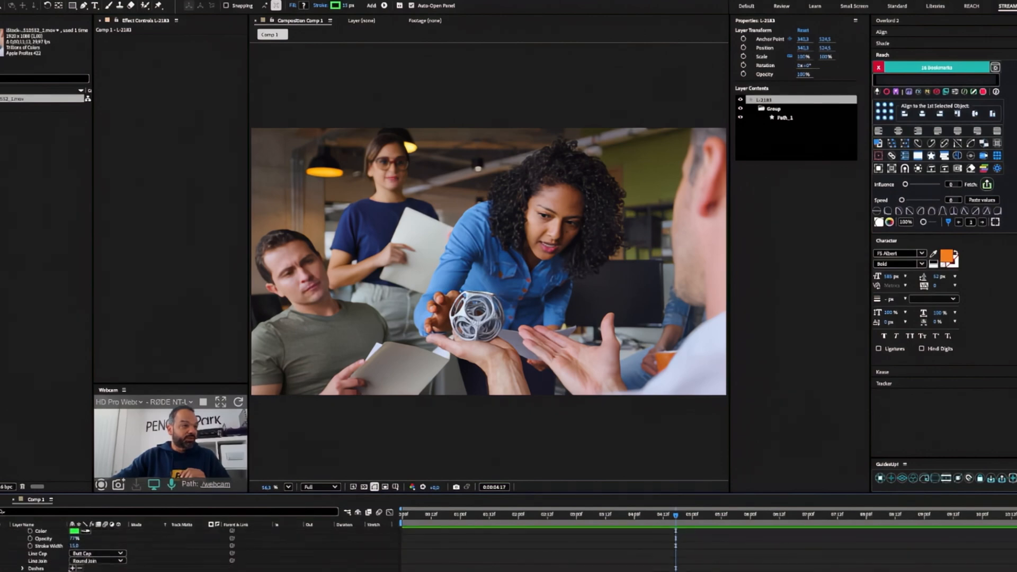
click(73, 569)
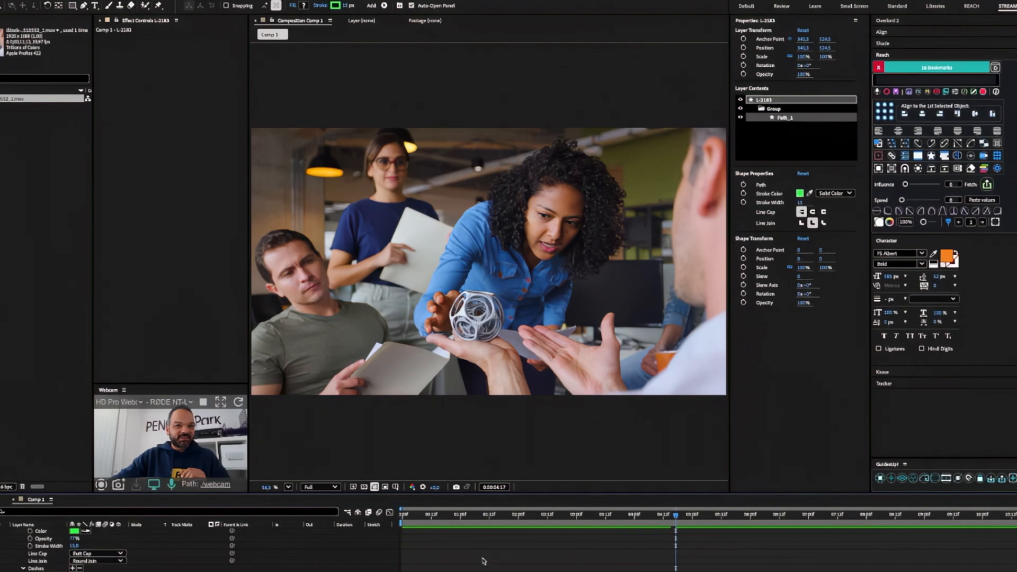
Step: Give the topmost stroke layer a round line cap and set its dash to 0 so the stroke renders as dots
click(55, 512)
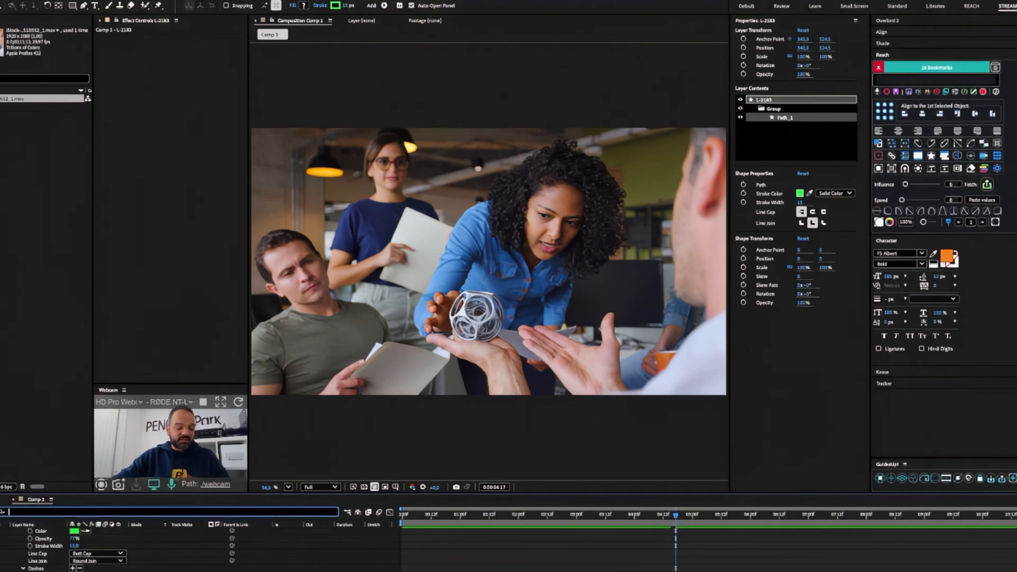
key(Page_Up)
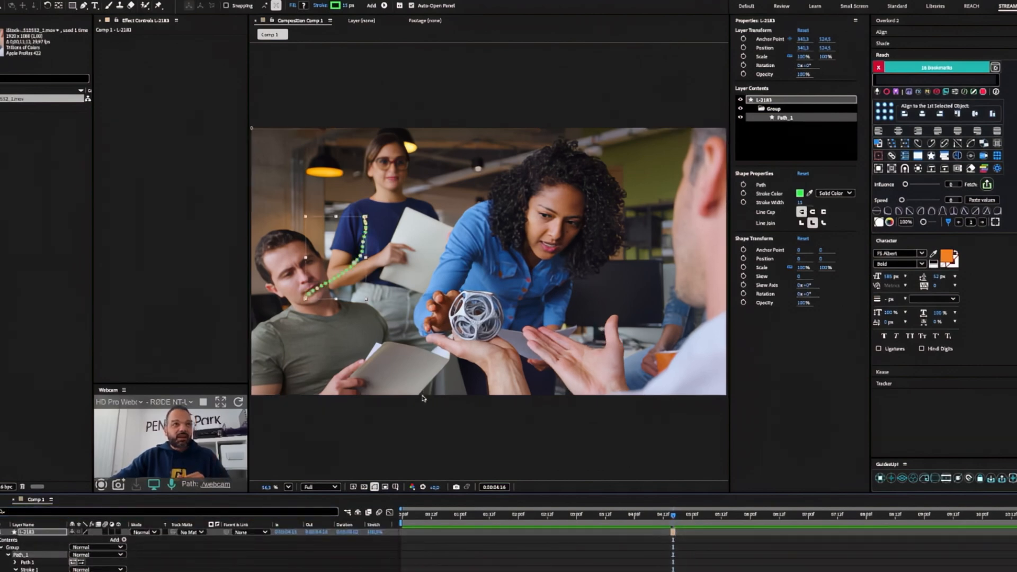
scroll(64, 550, down, 3)
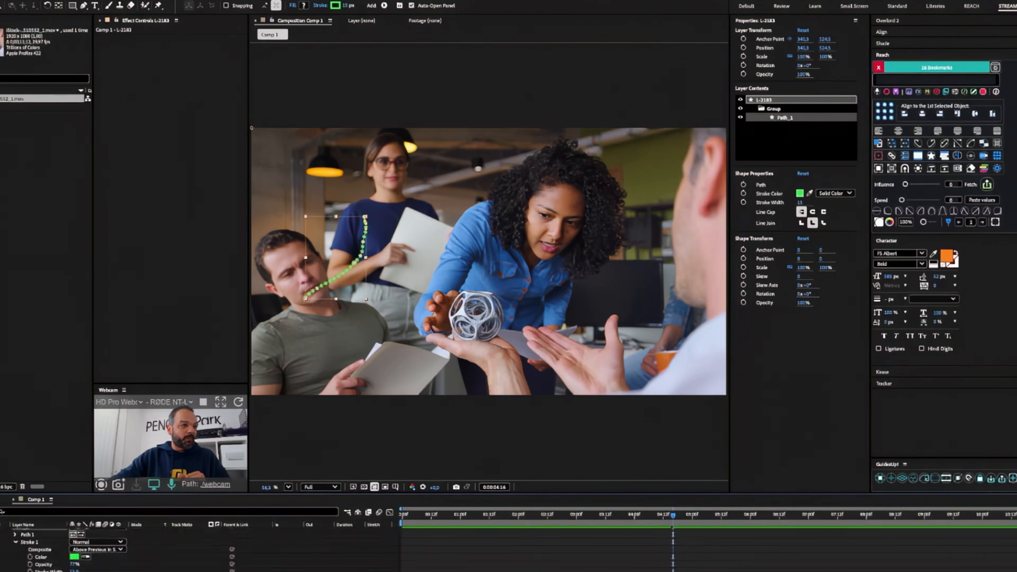
scroll(63, 551, down, 1)
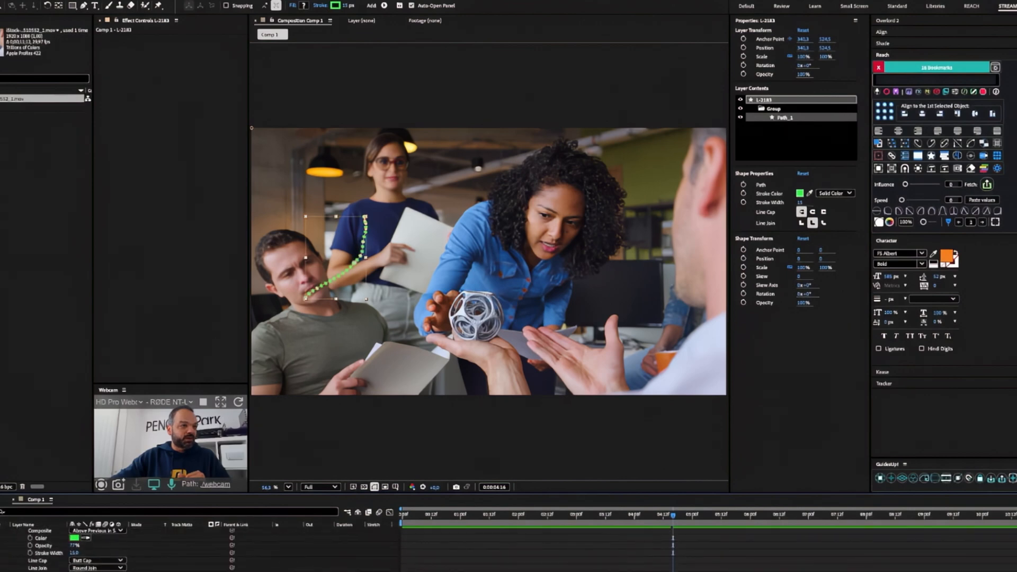
scroll(63, 551, down, 2)
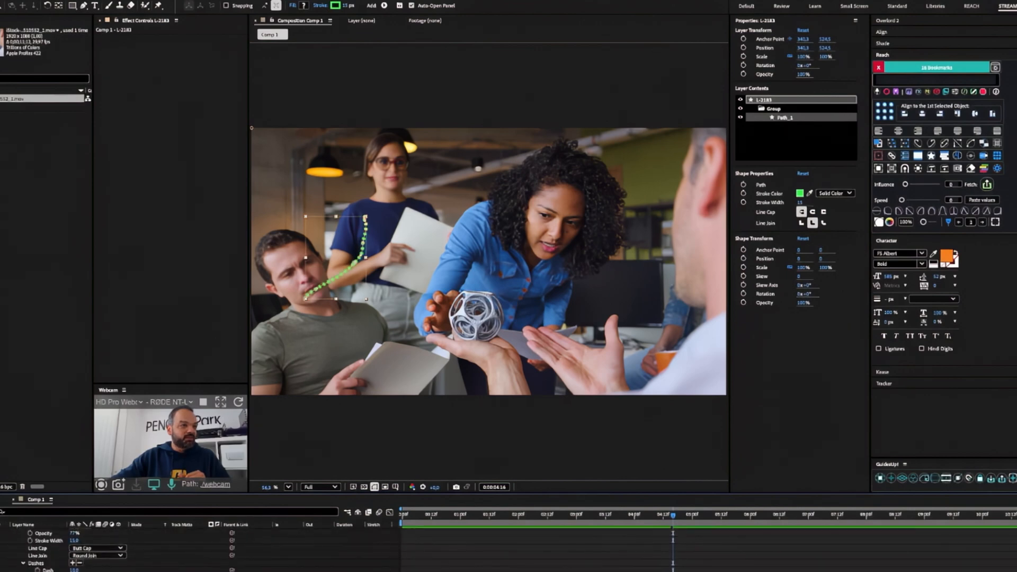
click(73, 564)
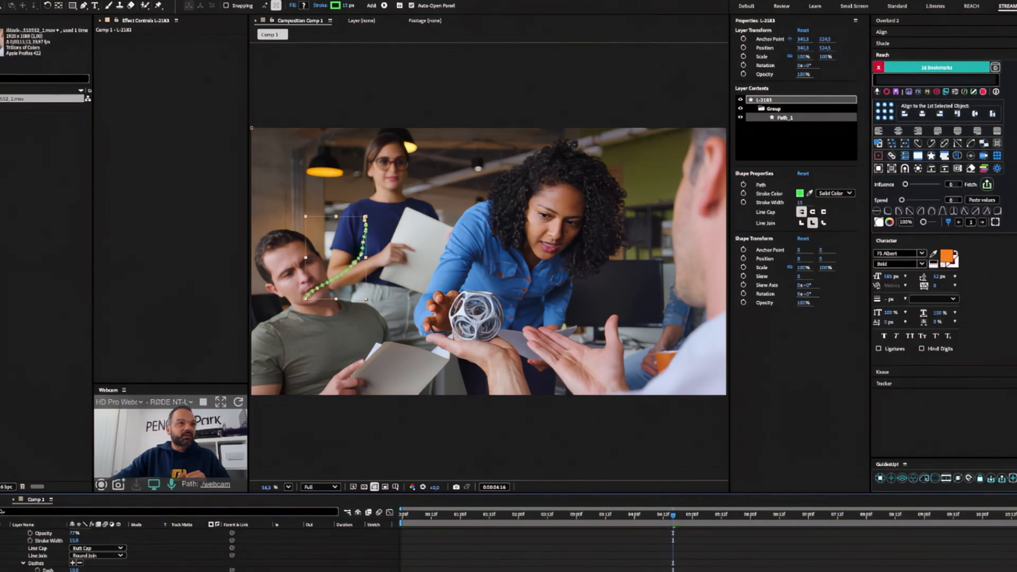
click(812, 212)
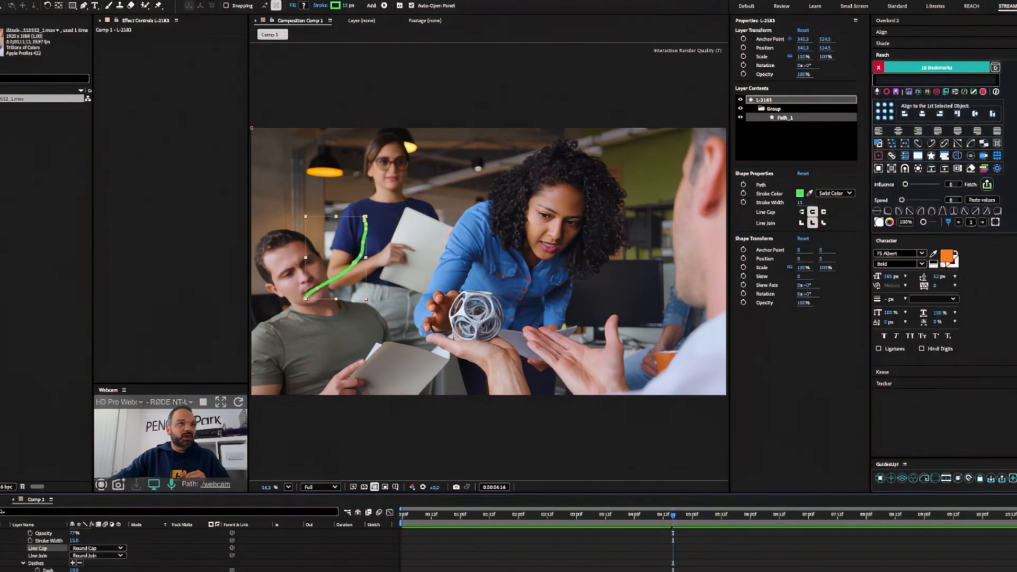
click(343, 459)
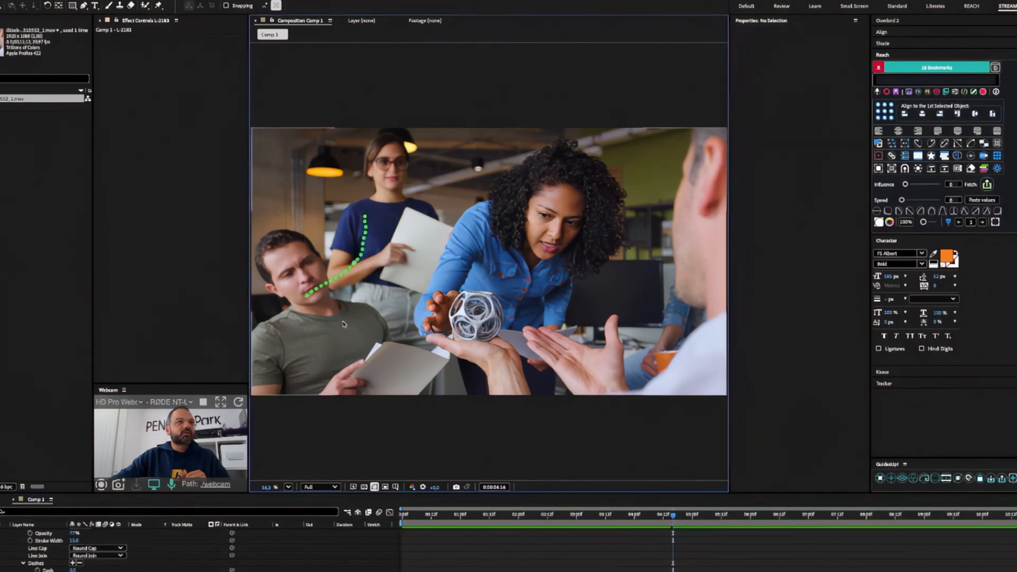
Step: Collapse the topmost stroke layer and delete all seven stroke layers from the composition, keeping only the footage
scroll(159, 551, up, 4)
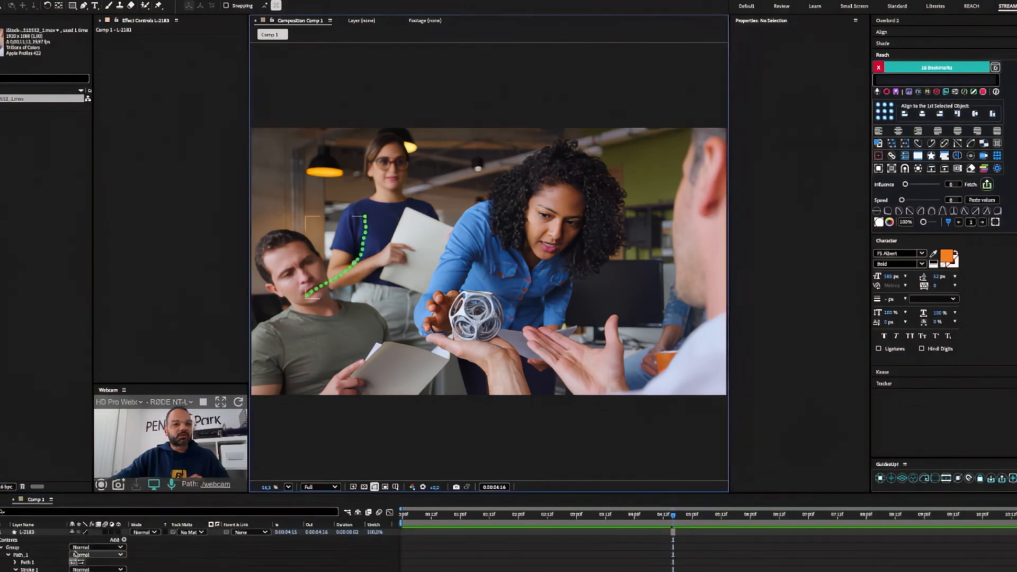
click(1, 532)
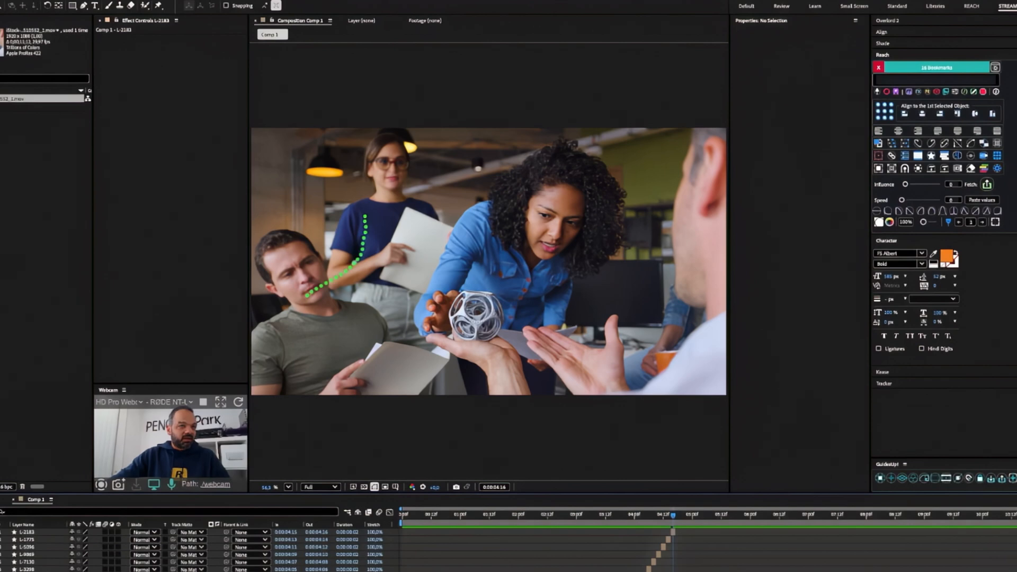
click(49, 569)
key(ctrl+a)
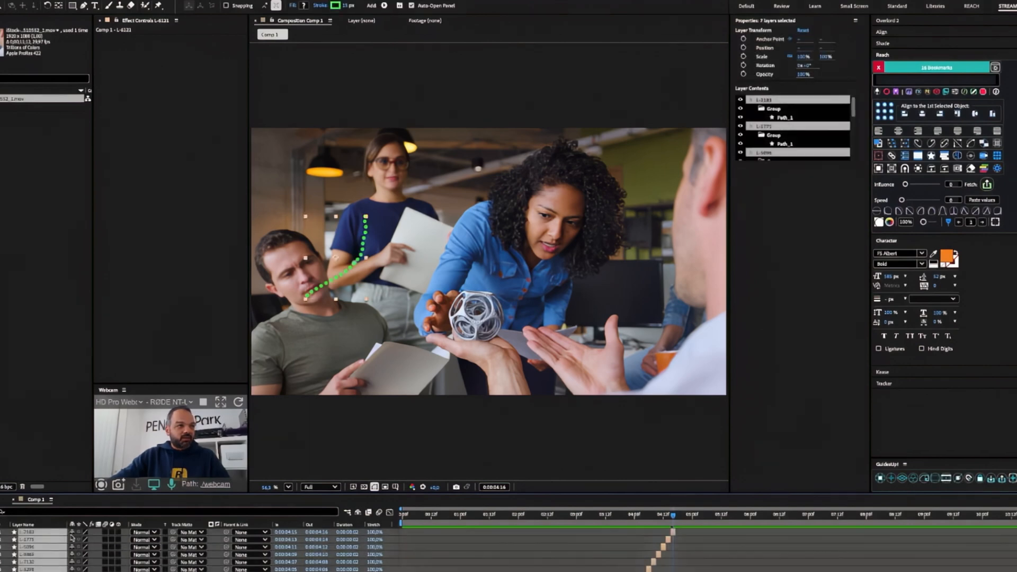
key(Delete)
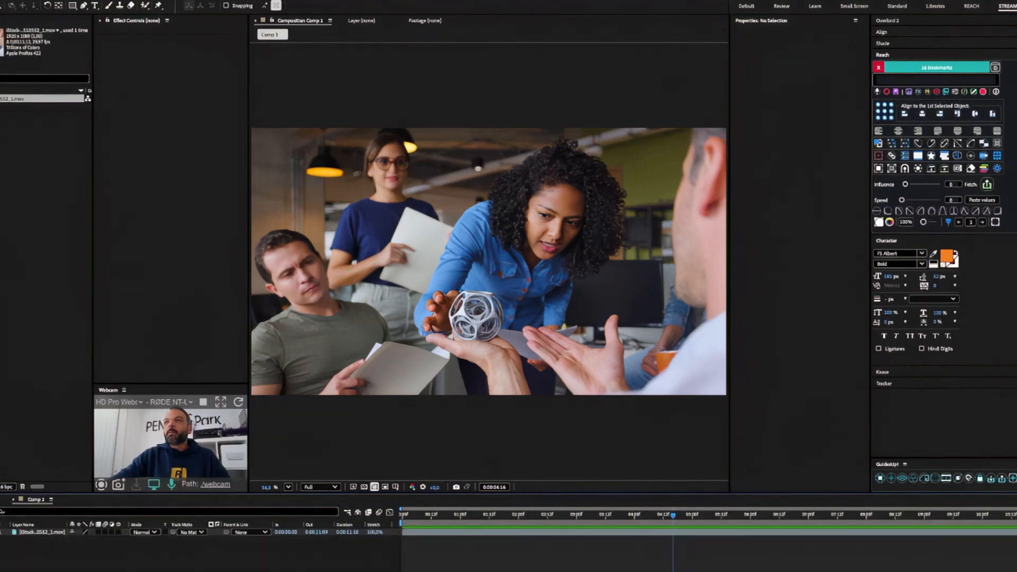
Step: Bring the DRAEW window back, clear its canvas and turn on the blue fill
mouse_move(3, 5)
mouse_down()
mouse_move(559, 67)
mouse_move(684, 99)
mouse_up()
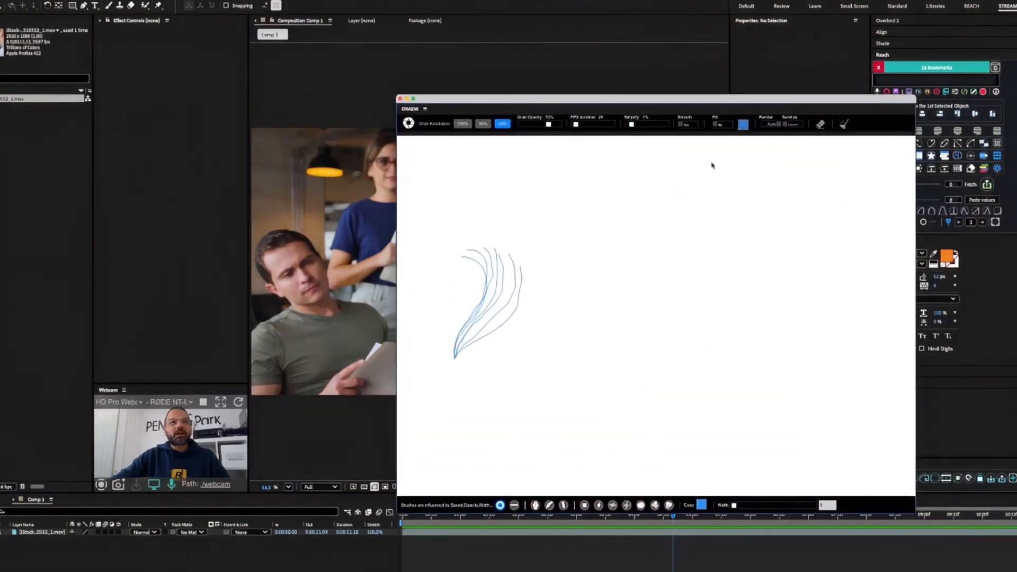
click(843, 127)
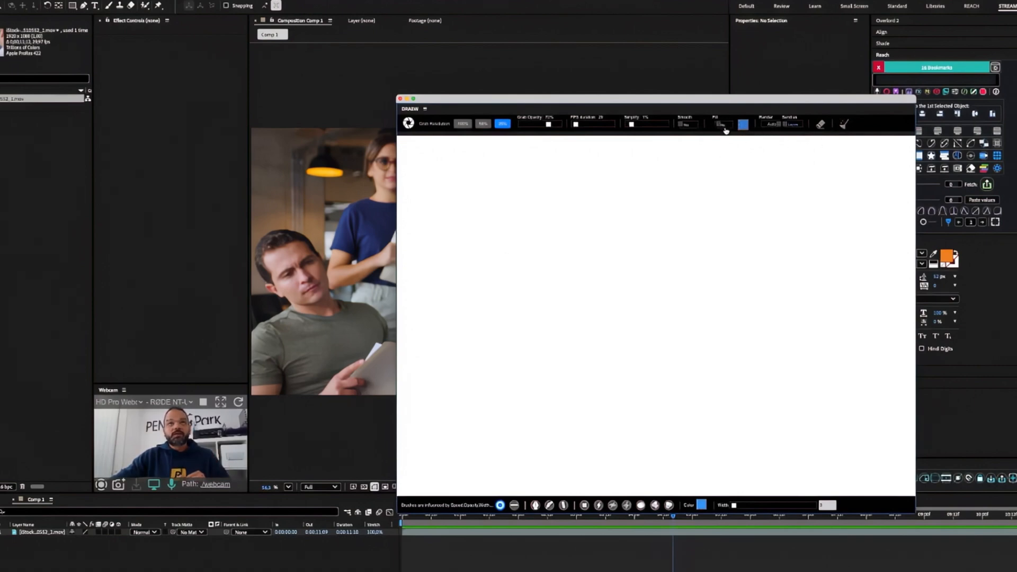
drag(716, 100, 805, 48)
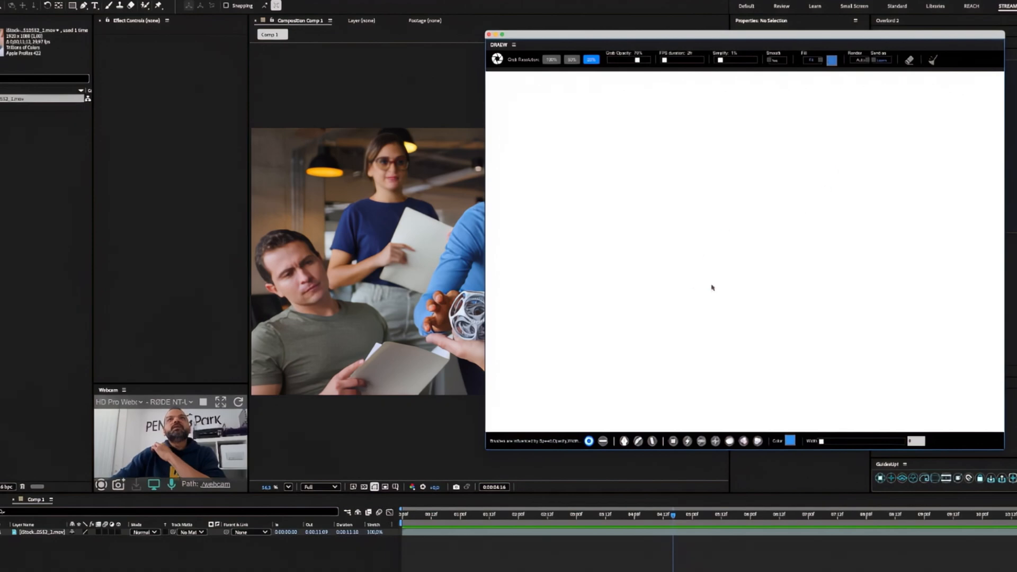
Step: Draw a sequence of eight blue filled curved shapes, starting with a large rounded one and shrinking toward the upper right
mouse_move(701, 136)
mouse_down()
mouse_move(659, 146)
mouse_move(614, 192)
mouse_move(626, 273)
mouse_move(739, 305)
mouse_move(786, 262)
mouse_up()
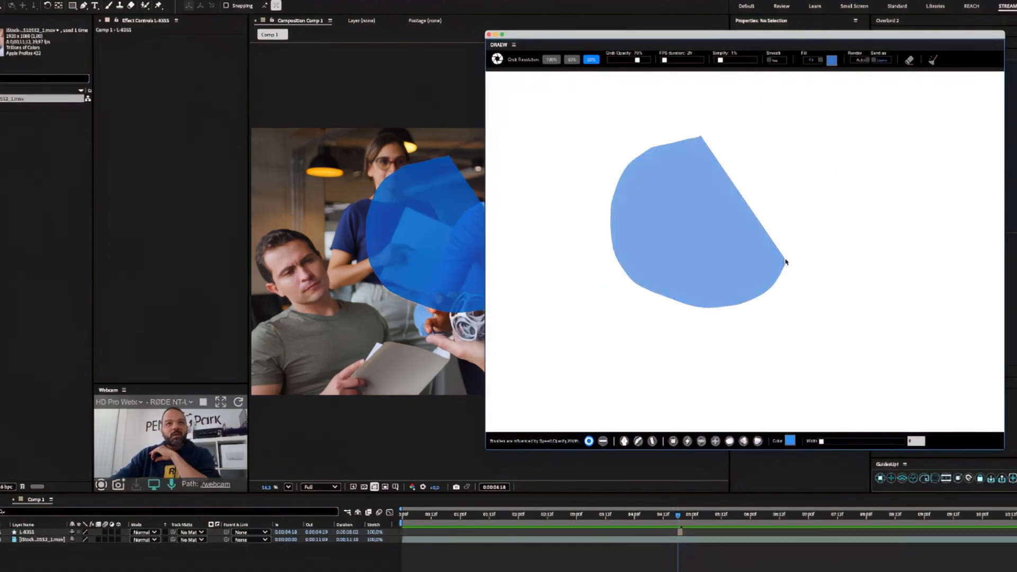
mouse_move(705, 140)
mouse_down()
mouse_move(640, 175)
mouse_move(630, 211)
mouse_move(653, 272)
mouse_move(686, 294)
mouse_move(794, 275)
mouse_up()
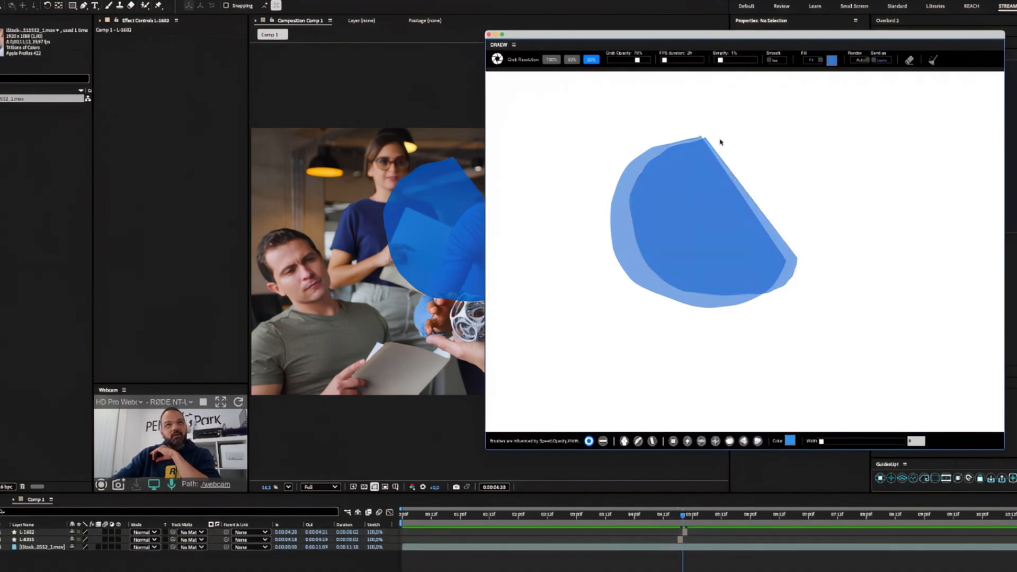
mouse_move(676, 184)
mouse_down()
mouse_move(672, 229)
mouse_move(738, 277)
mouse_move(813, 257)
mouse_up()
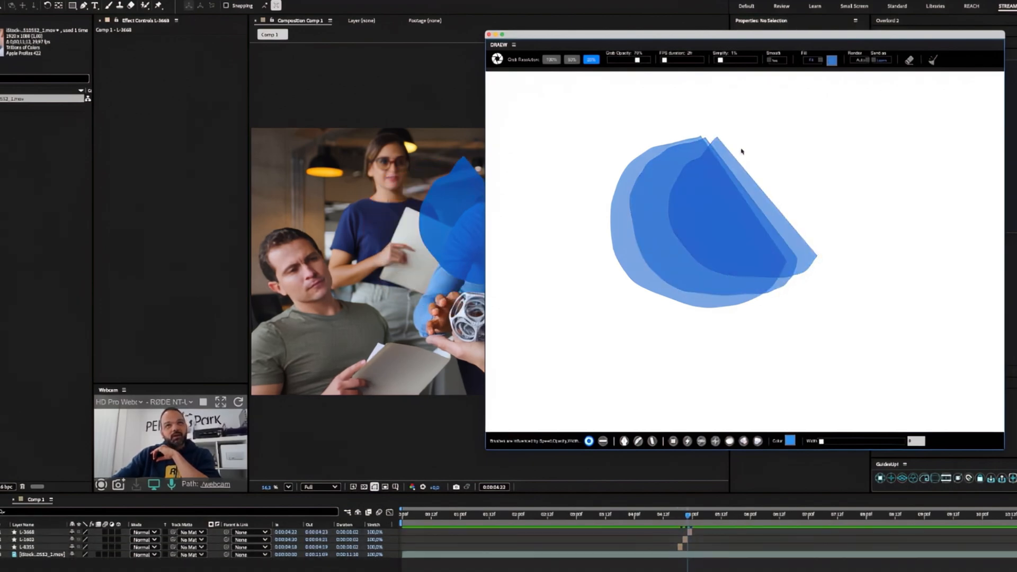
mouse_move(726, 154)
mouse_down()
mouse_move(735, 245)
mouse_move(840, 250)
mouse_up()
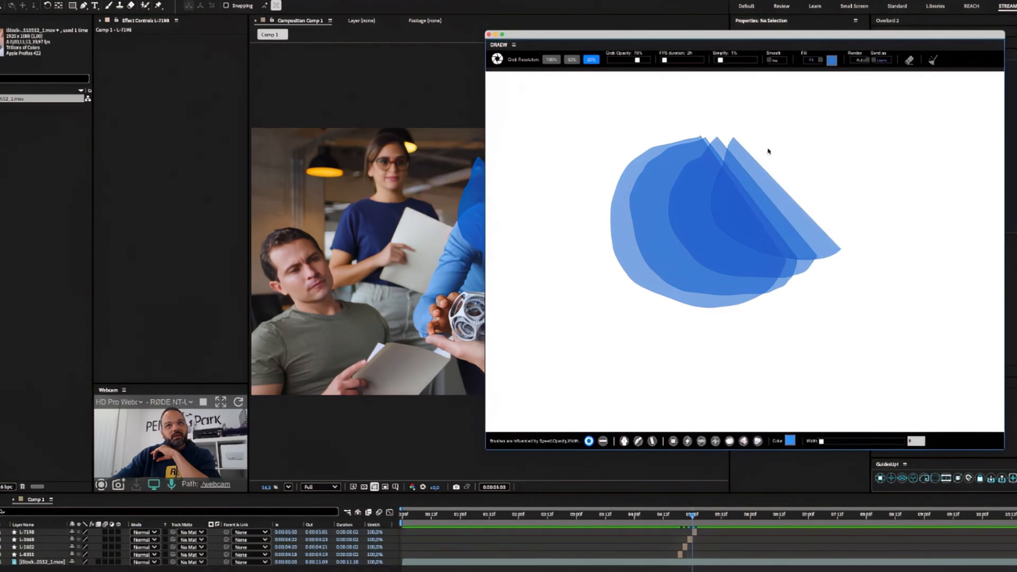
mouse_move(766, 205)
mouse_down()
mouse_move(799, 234)
mouse_move(850, 236)
mouse_up()
drag(789, 176, 840, 220)
drag(811, 163, 836, 200)
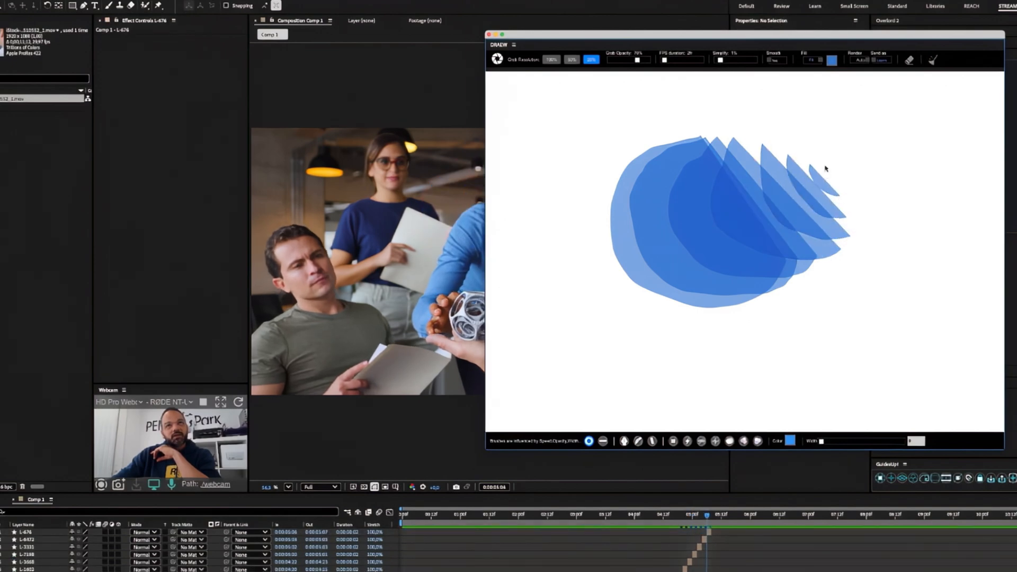
Step: Move the DRAEW window off the composition and preview the filled-shape animation around the 5-second mark
mouse_move(712, 517)
mouse_down()
mouse_move(679, 517)
mouse_move(704, 516)
mouse_up()
drag(527, 34, 833, 35)
drag(702, 516, 676, 525)
key(space)
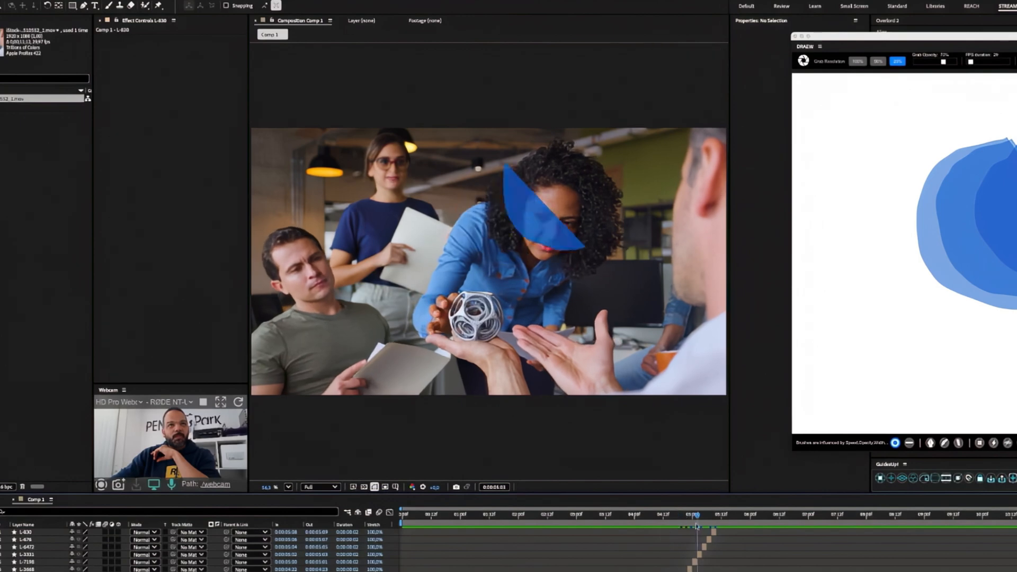
key(space)
key(space)
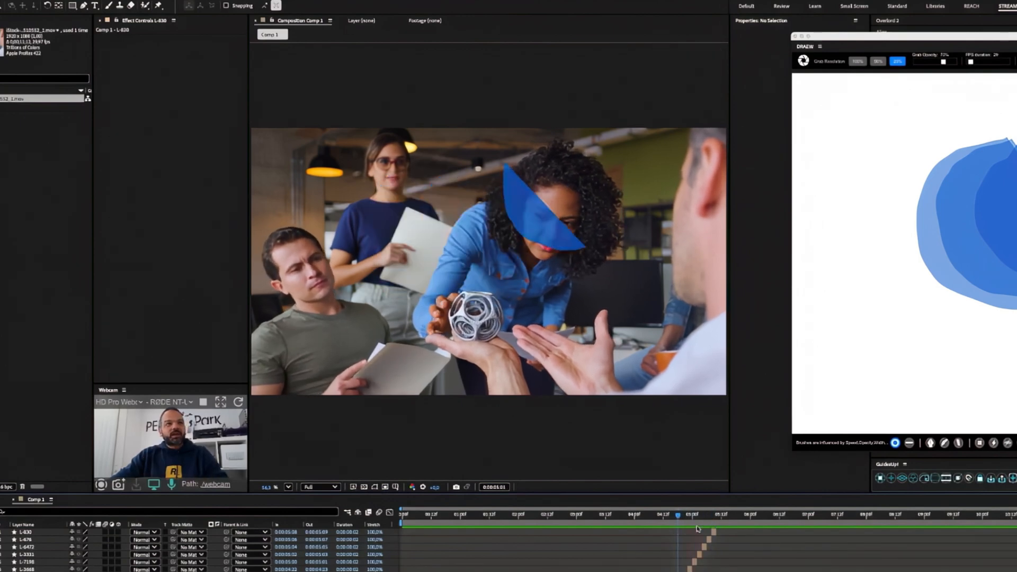
key(space)
Step: Select the first, largest filled shape layer and change its fill color to magenta
mouse_move(678, 517)
mouse_down()
mouse_move(706, 527)
mouse_move(680, 528)
mouse_move(712, 531)
mouse_move(692, 533)
mouse_up()
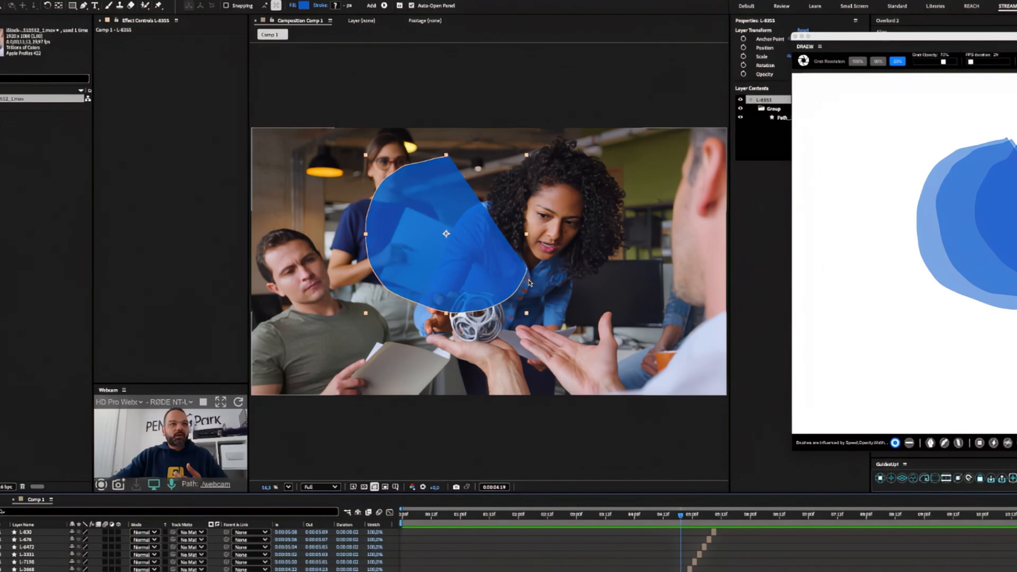
click(304, 5)
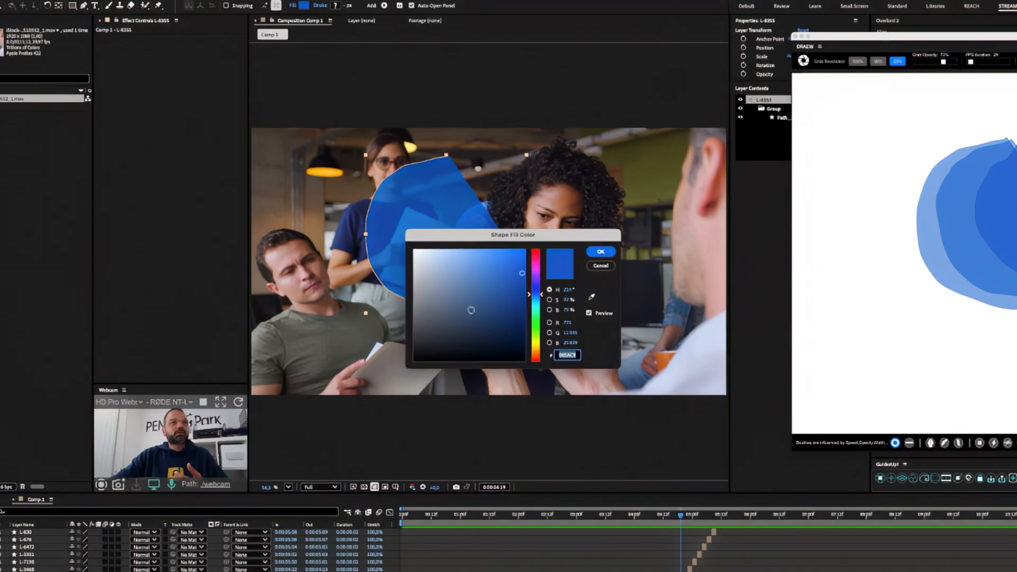
click(537, 272)
click(600, 252)
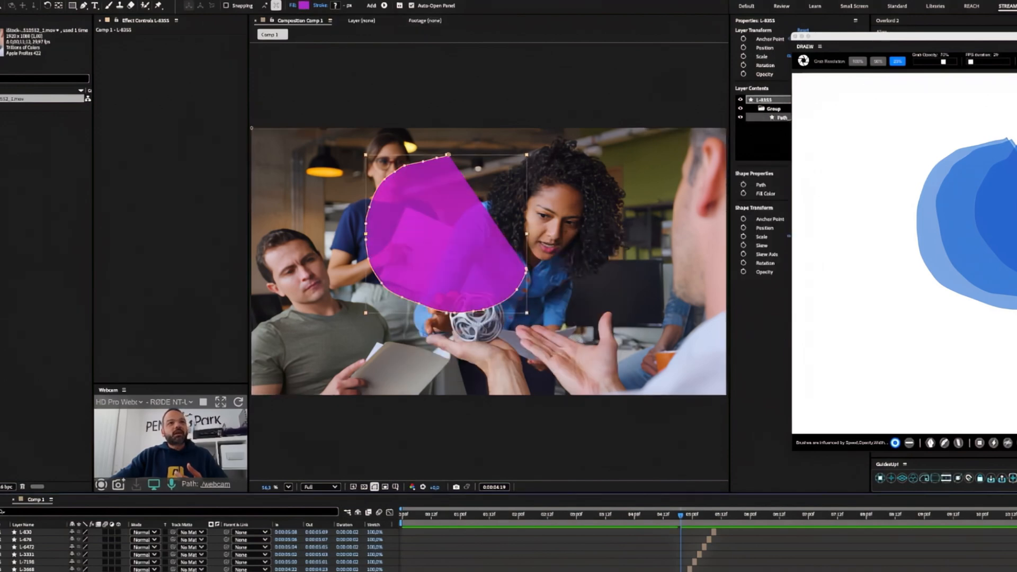
click(752, 562)
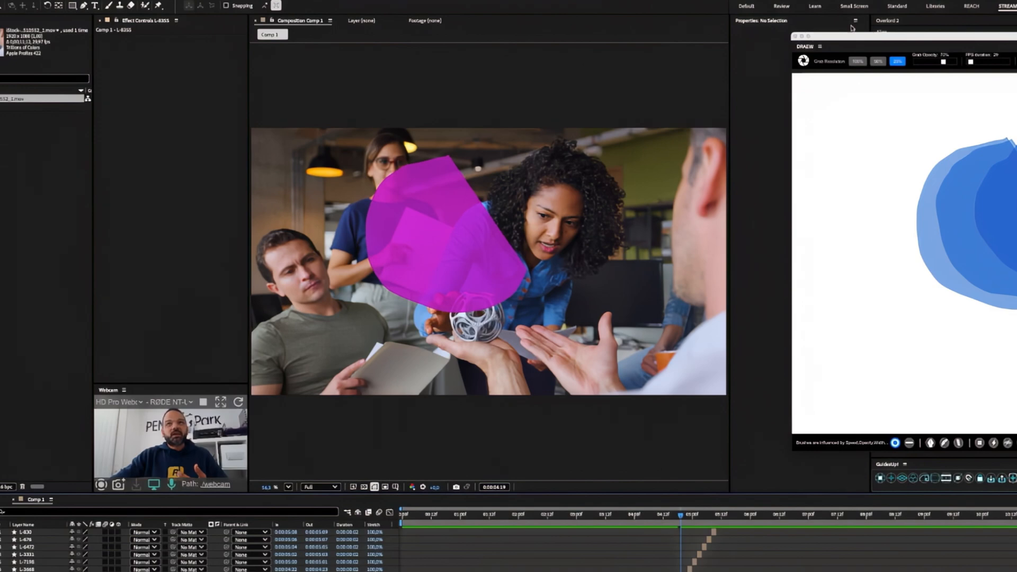
Step: Return to the DRAEW window and set its fill color to a semi-transparent purple
drag(852, 36, 555, 50)
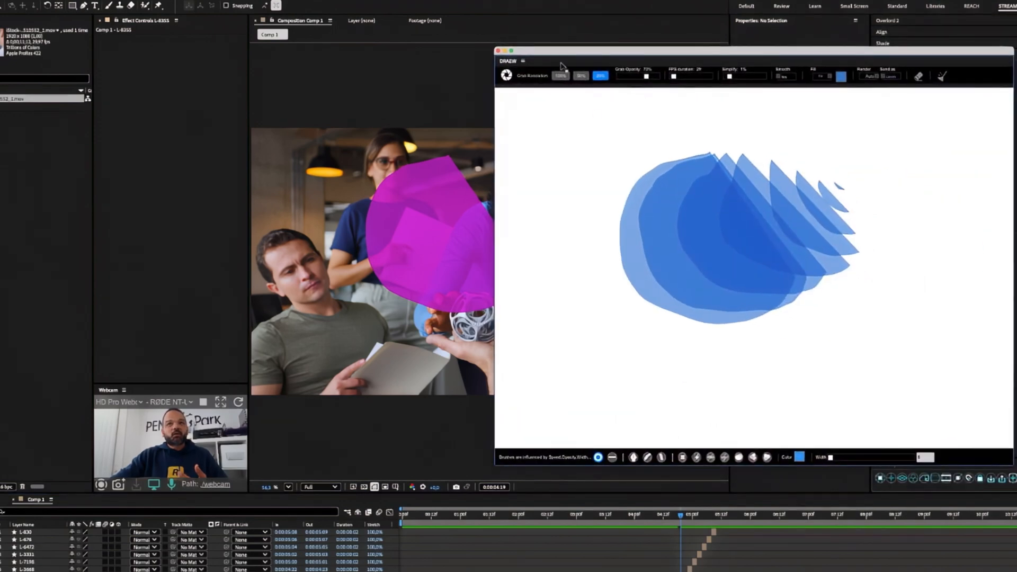
click(800, 458)
click(845, 80)
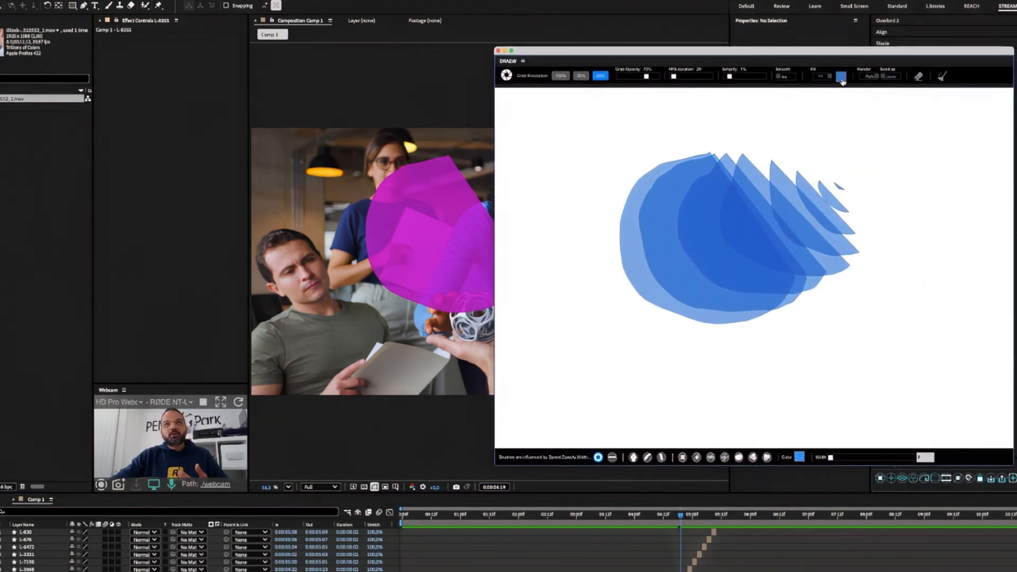
click(842, 77)
click(940, 101)
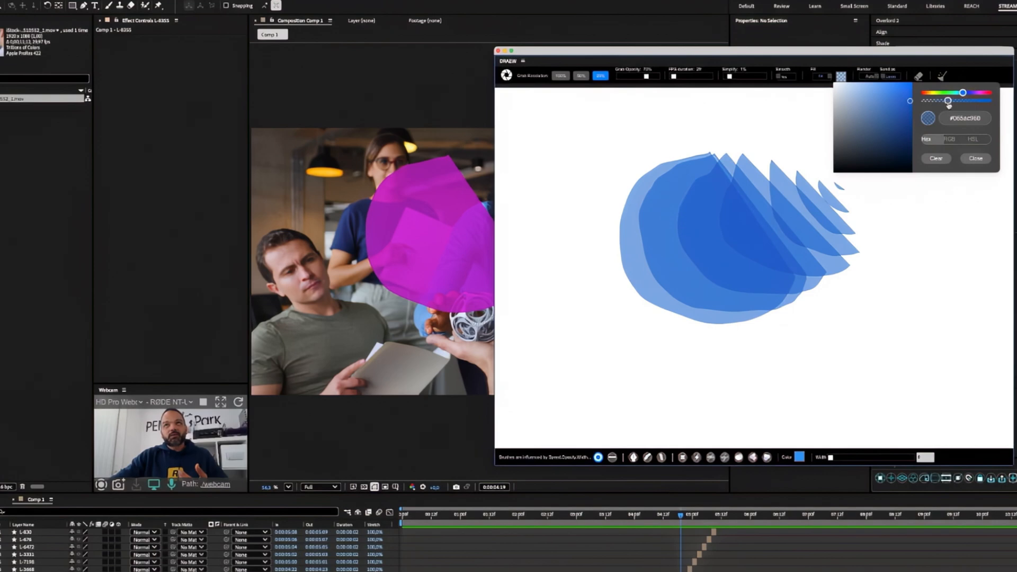
drag(966, 96, 979, 95)
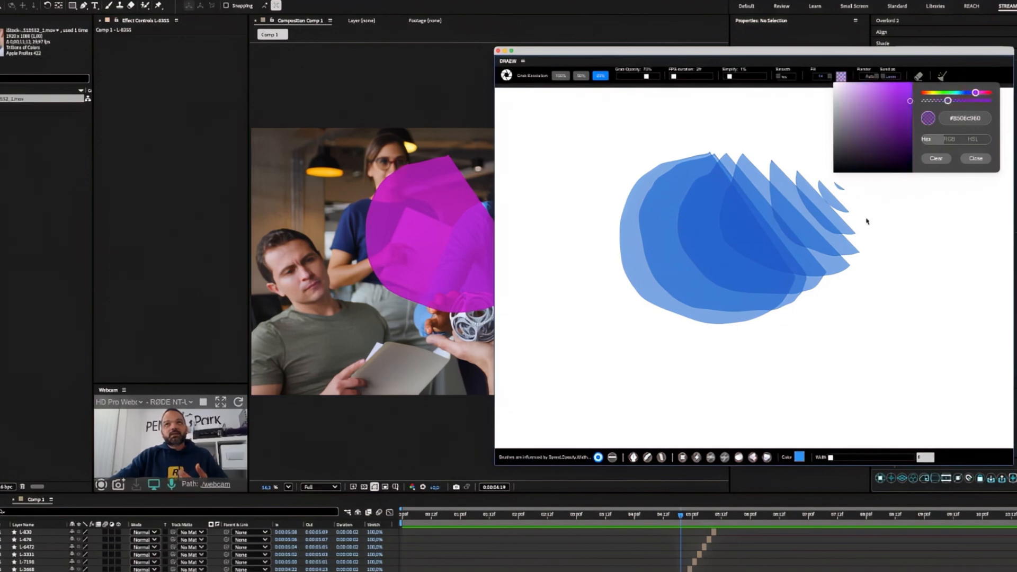
click(861, 235)
key(Delete)
Step: Clear the DRAEW canvas and draw two overlapping semi-transparent purple filled shapes, a large one and a smaller one above it
click(684, 571)
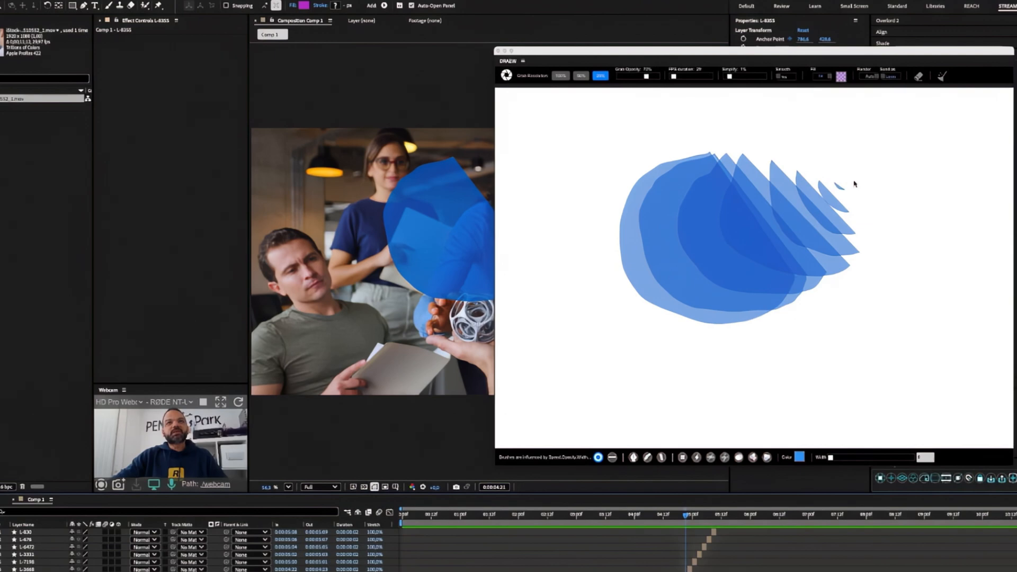
click(942, 76)
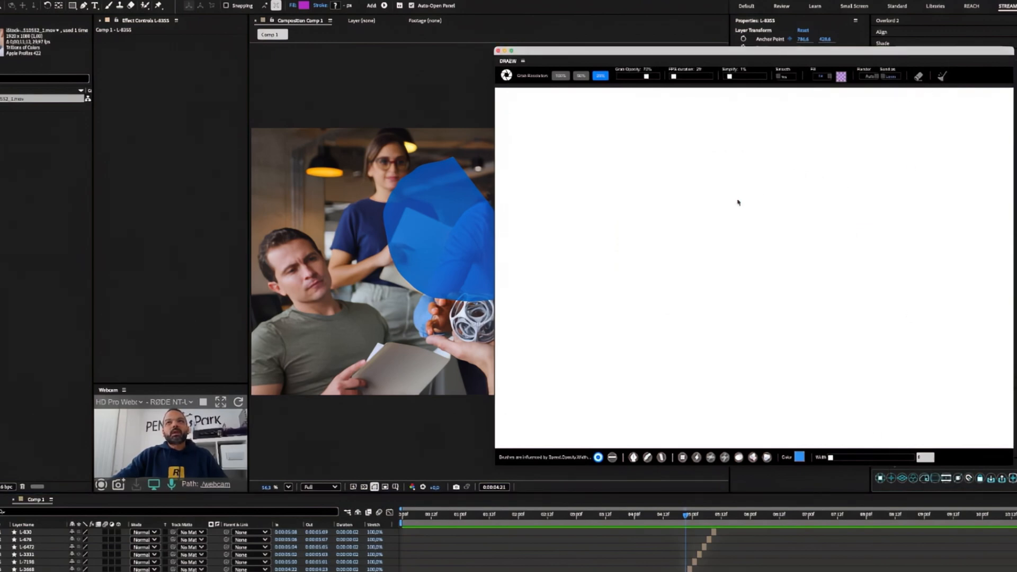
mouse_move(656, 174)
mouse_down()
mouse_move(772, 352)
mouse_move(857, 269)
mouse_up()
mouse_move(644, 144)
mouse_down()
mouse_move(641, 221)
mouse_move(768, 222)
mouse_move(755, 137)
mouse_up()
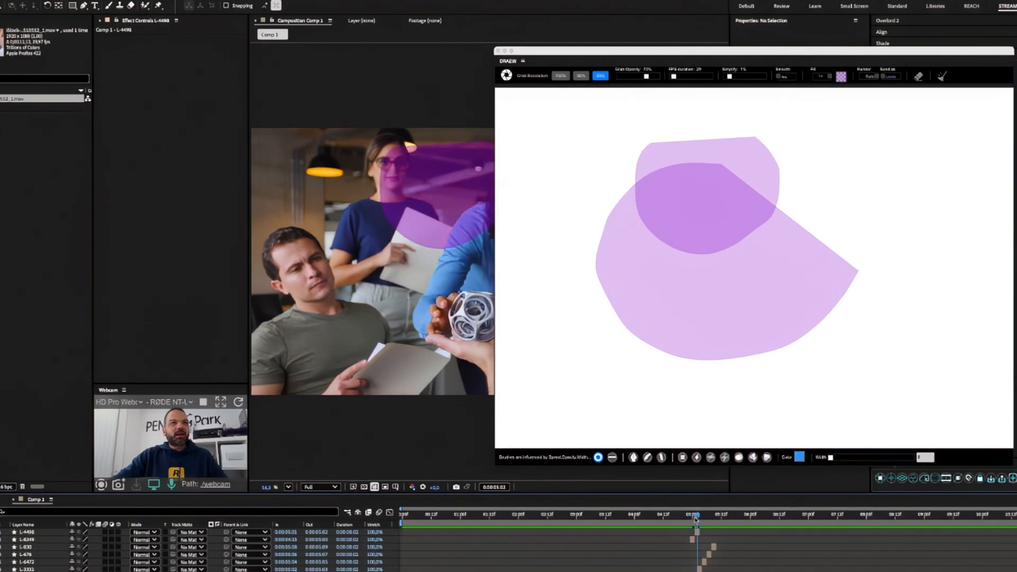
Step: Delete all the filled shape layers from the composition and clear the DRAEW canvas
drag(696, 519, 695, 518)
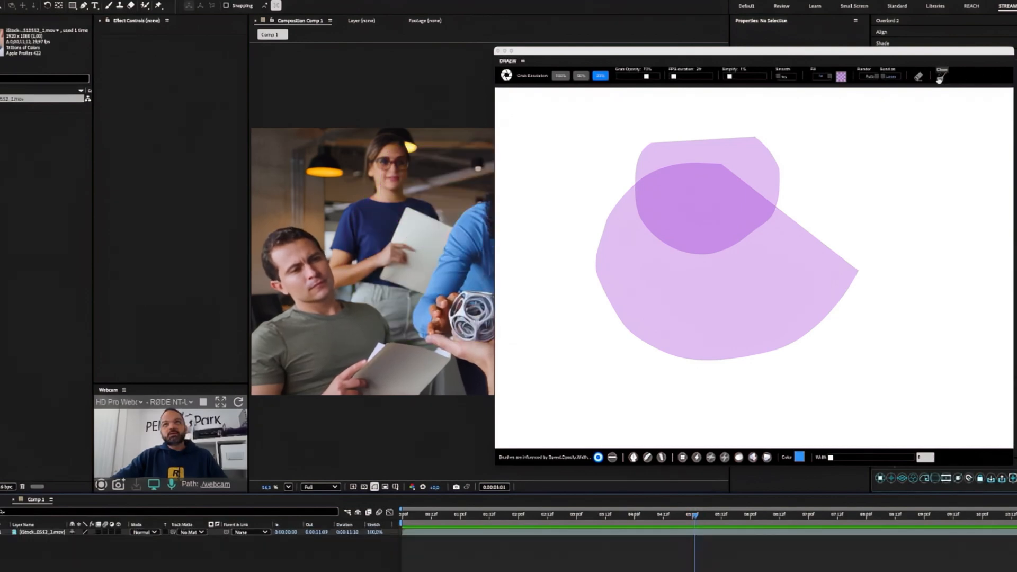
click(940, 78)
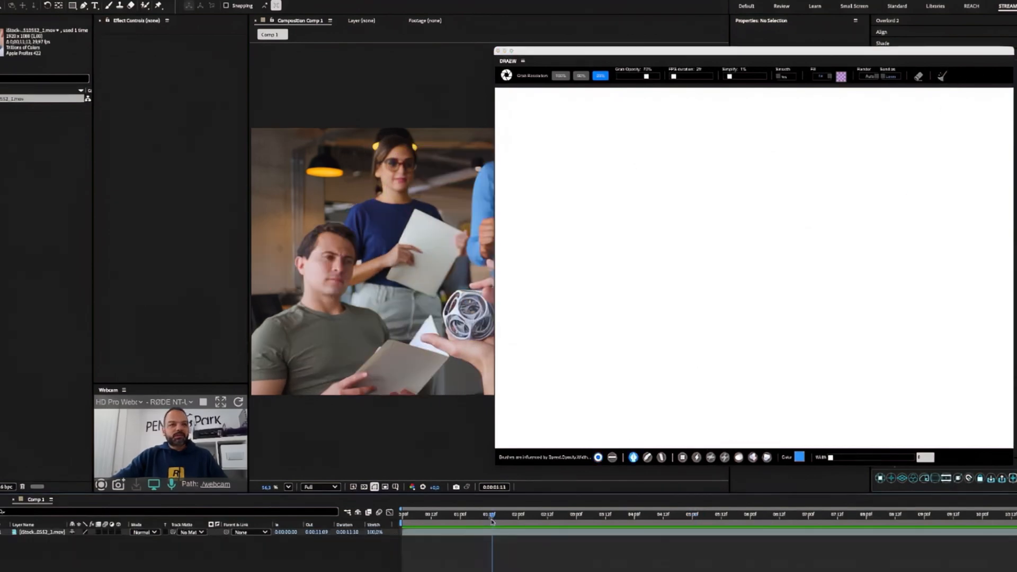
Step: Advance the composition to 0:00:01:15 and draw a long looping blue brush stroke across the DRAEW canvas
drag(493, 514, 497, 515)
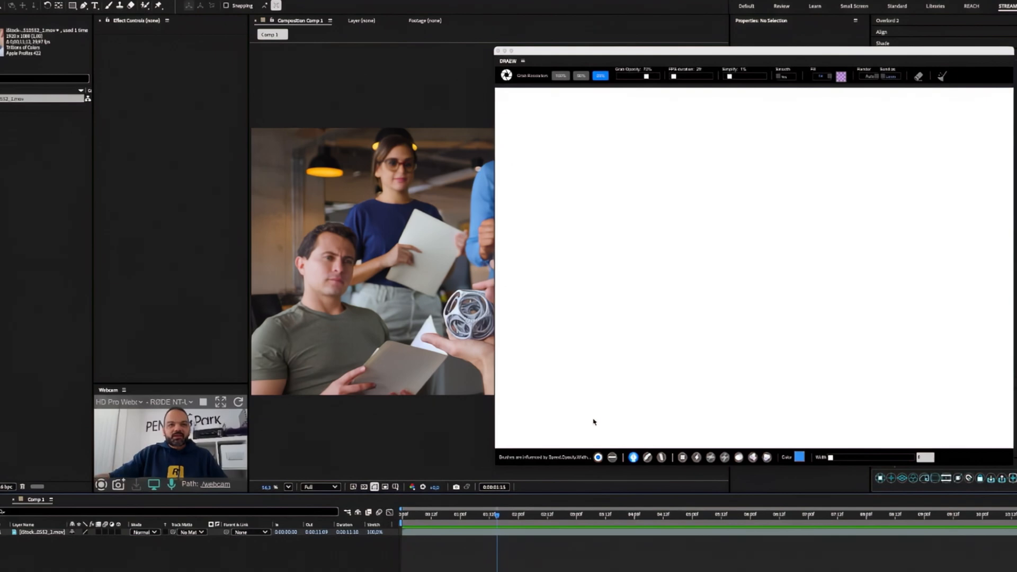
drag(594, 416, 706, 454)
mouse_move(584, 375)
mouse_down()
mouse_move(698, 328)
mouse_move(654, 230)
mouse_up()
mouse_move(651, 281)
mouse_down()
mouse_move(654, 306)
mouse_move(843, 253)
mouse_move(807, 297)
mouse_move(915, 391)
mouse_move(956, 395)
mouse_up()
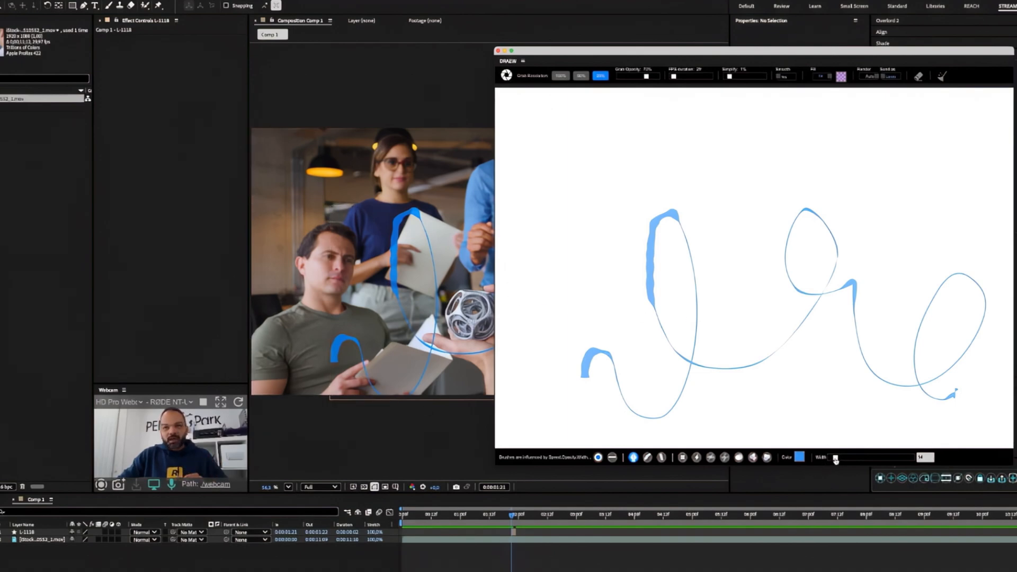
Step: Delete the blue stroke layer from the composition
click(363, 316)
click(375, 300)
key(Delete)
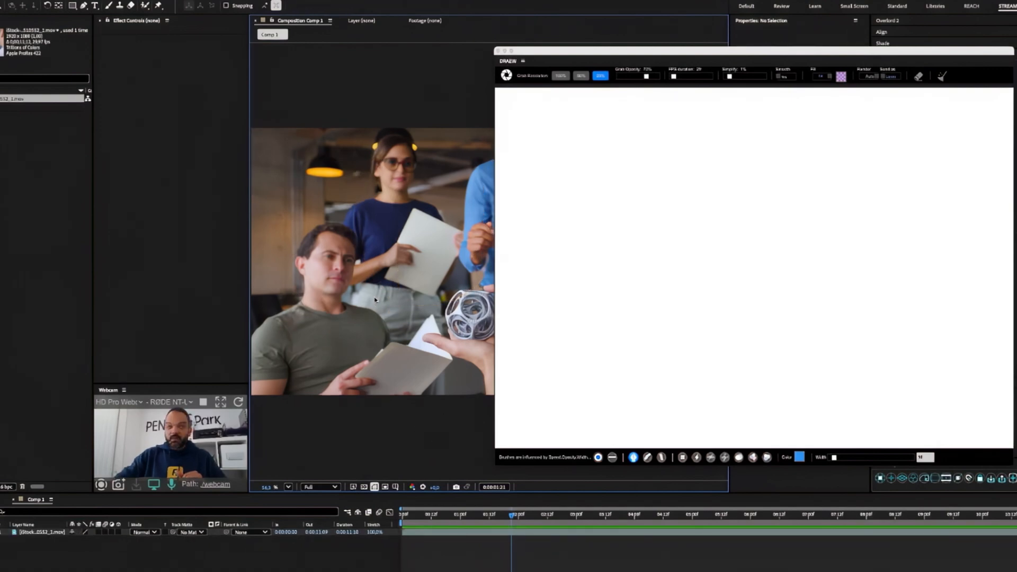
Step: Change the DRAEW brush color to magenta and draw a long looping stroke across the canvas
click(801, 459)
click(800, 458)
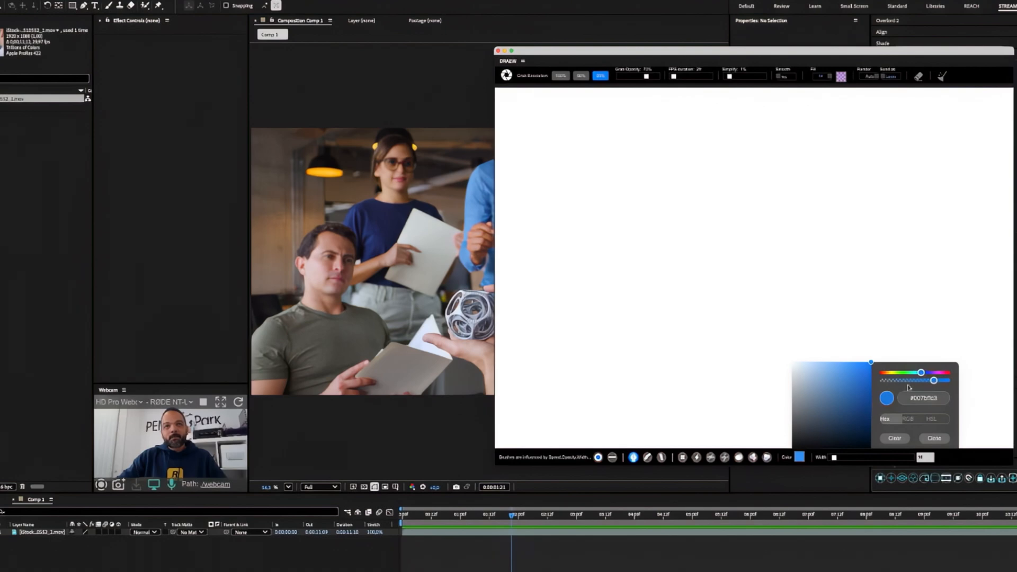
click(936, 373)
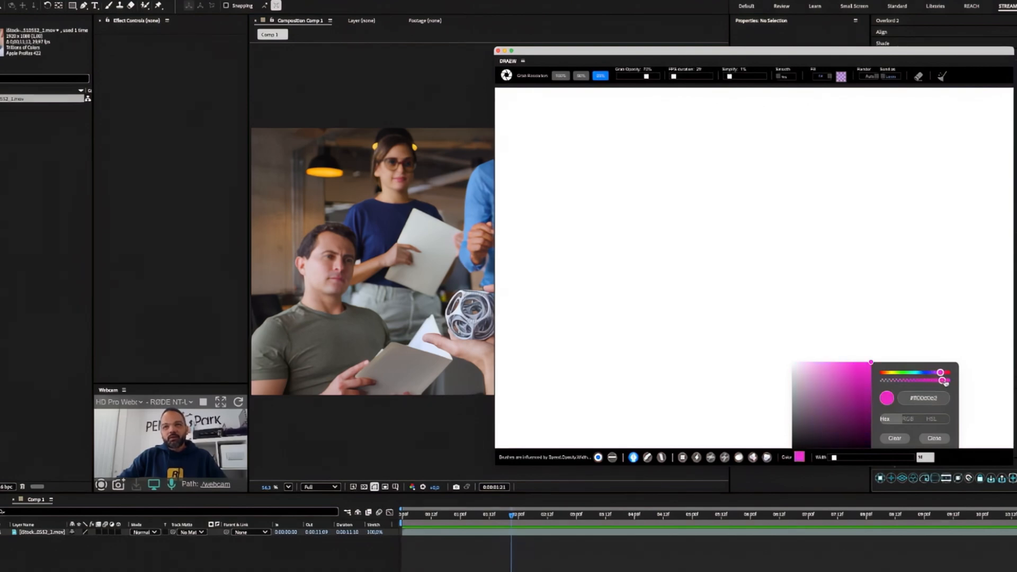
click(524, 331)
mouse_move(526, 328)
mouse_down()
mouse_move(577, 248)
mouse_move(616, 312)
mouse_move(854, 132)
mouse_move(913, 325)
mouse_up()
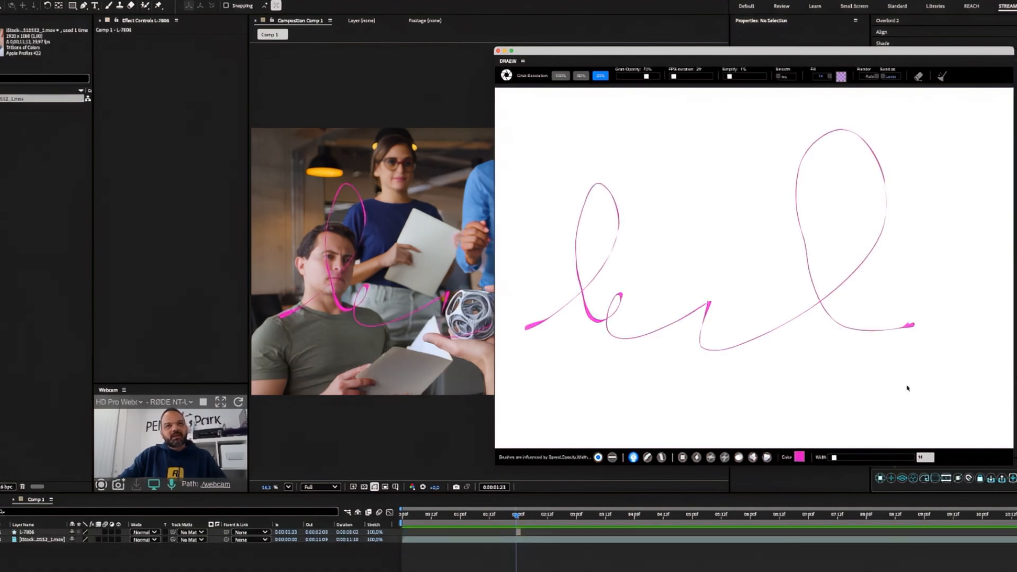
Step: Uncover the composition, select the looping stroke layer and change its fill color to blue 0042FF
drag(609, 56, 879, 268)
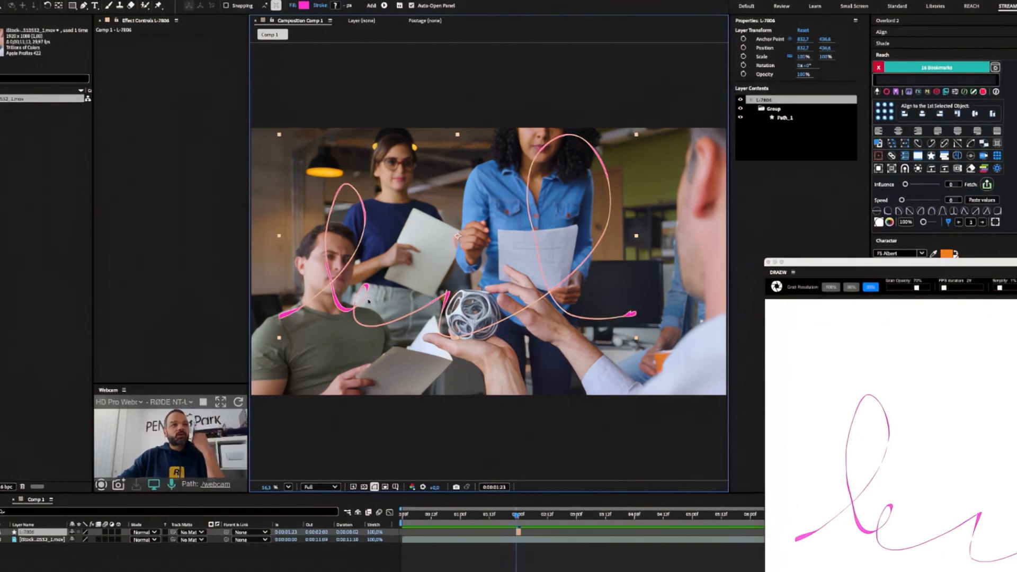
click(304, 5)
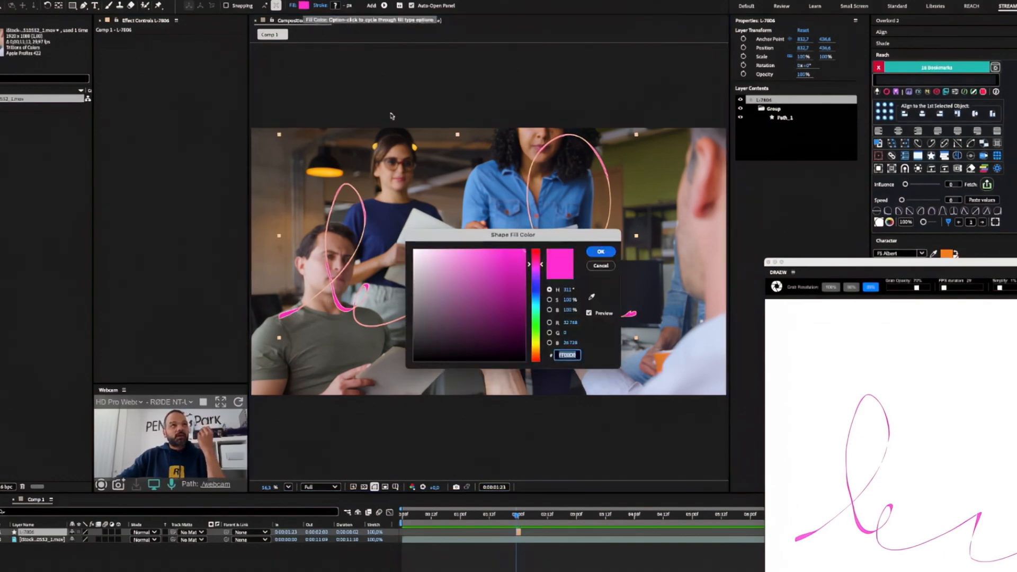
click(536, 294)
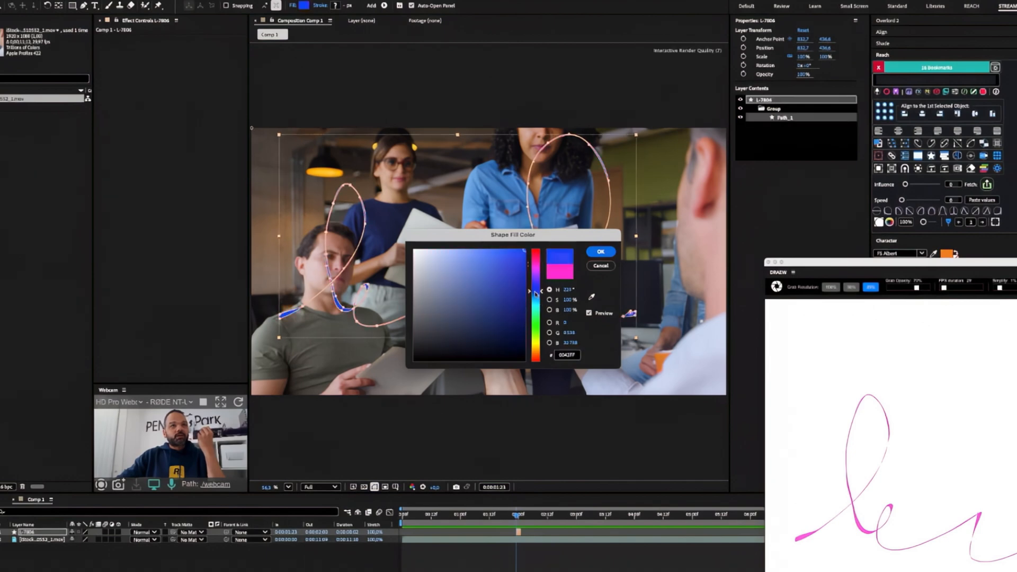
click(600, 252)
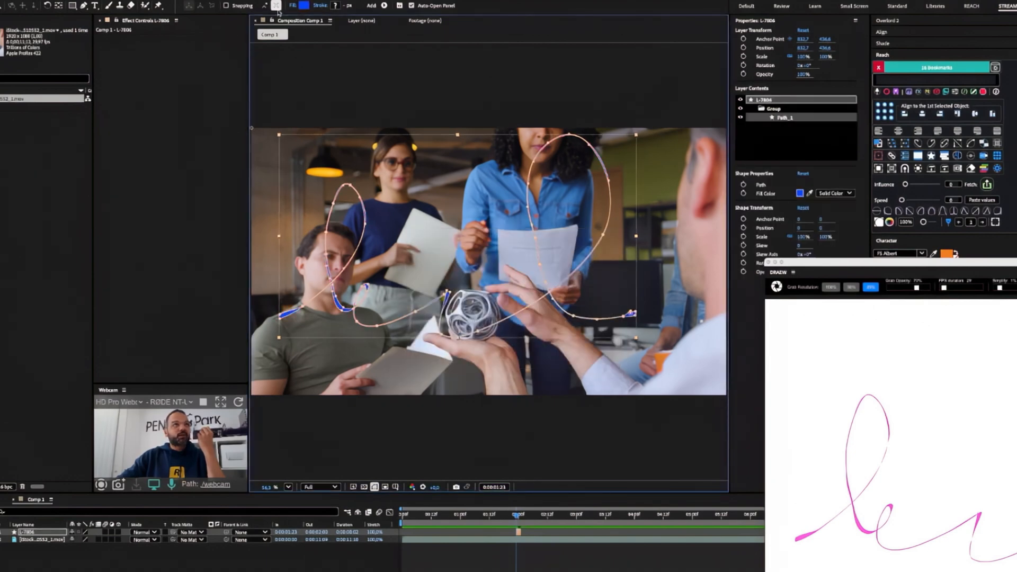
Step: Try a lower opacity and the radial and linear gradient types in the stroke's fill options
click(292, 5)
drag(544, 298, 549, 297)
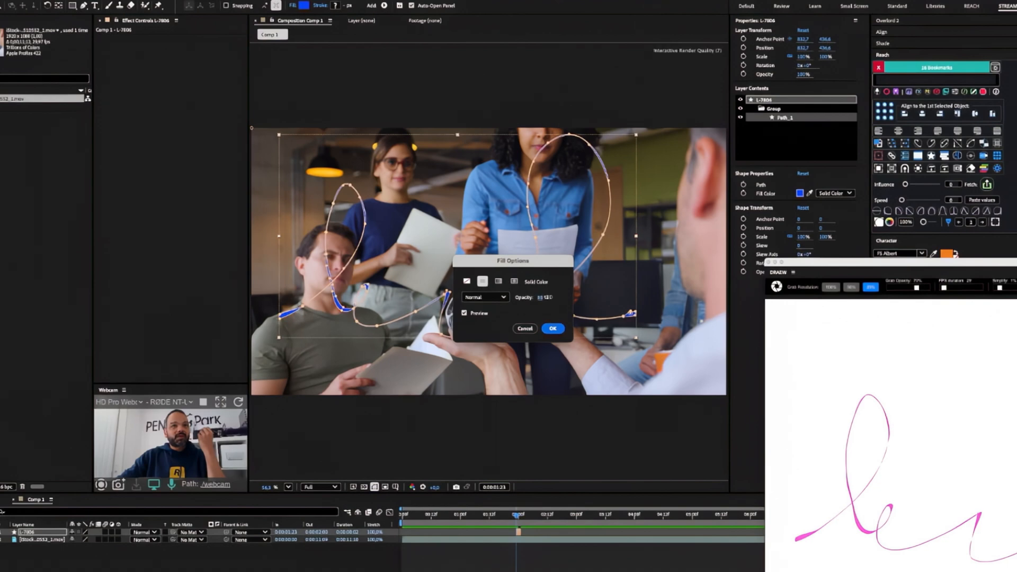
click(515, 283)
click(498, 283)
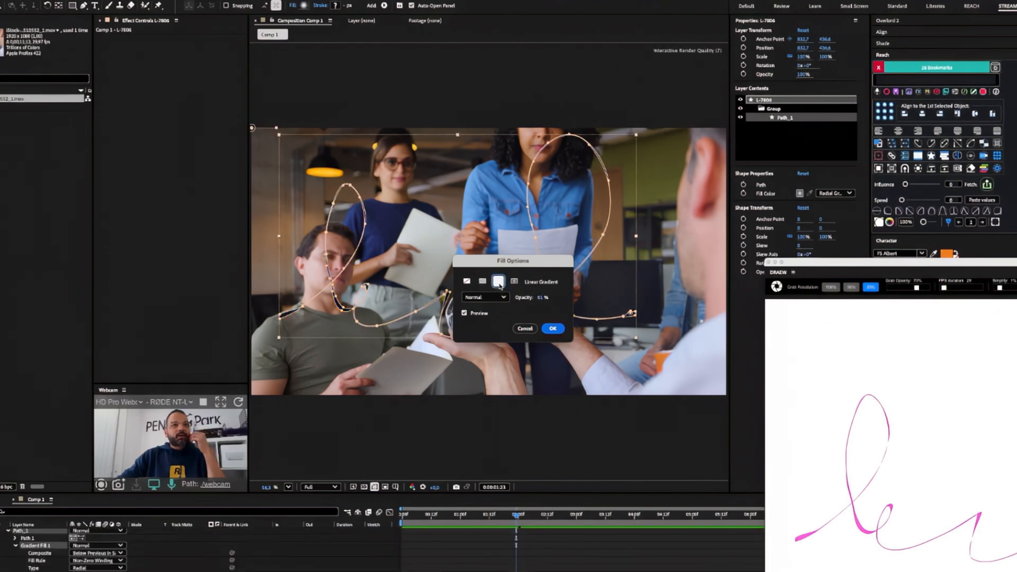
click(532, 330)
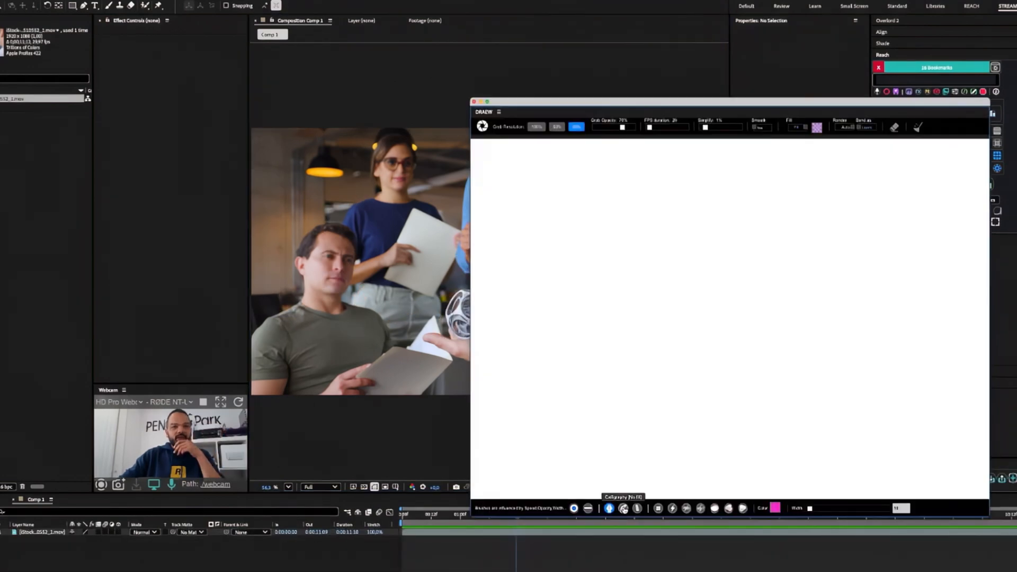
Step: Choose the Calligraphy brush, shift the DRAEW window off the footage and grab the current frame as the drawing backdrop
click(623, 508)
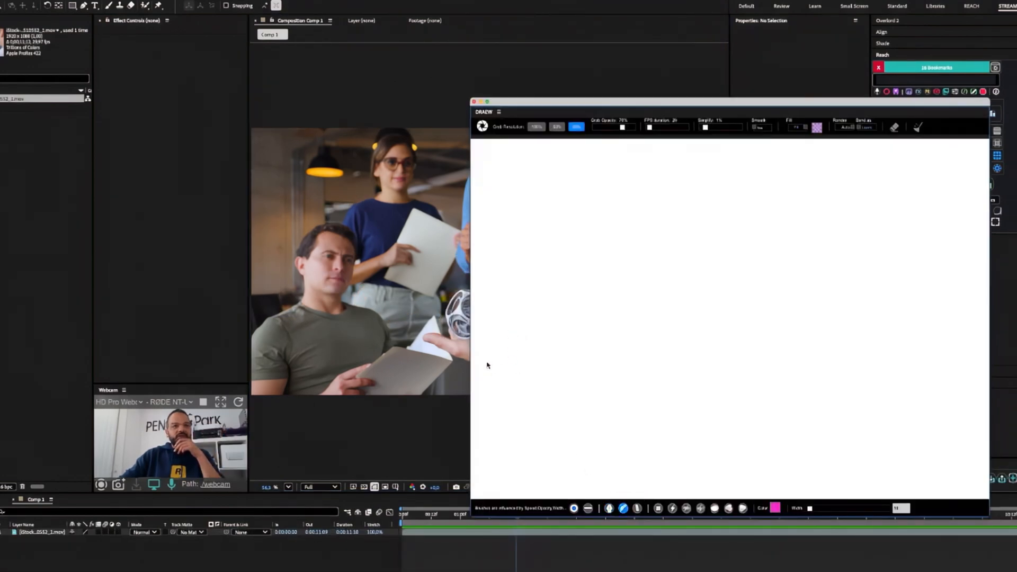
drag(575, 106, 704, 55)
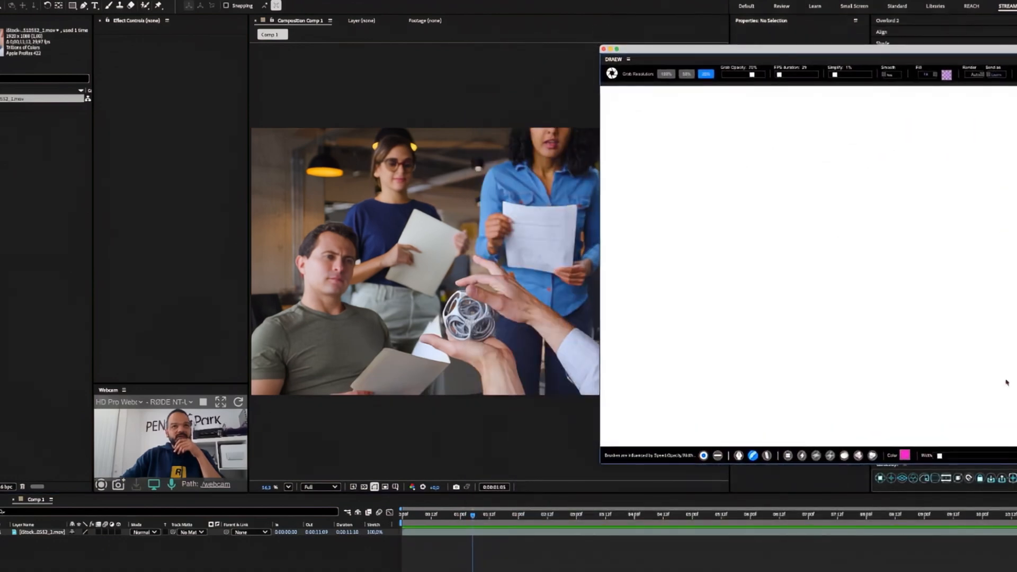
click(612, 73)
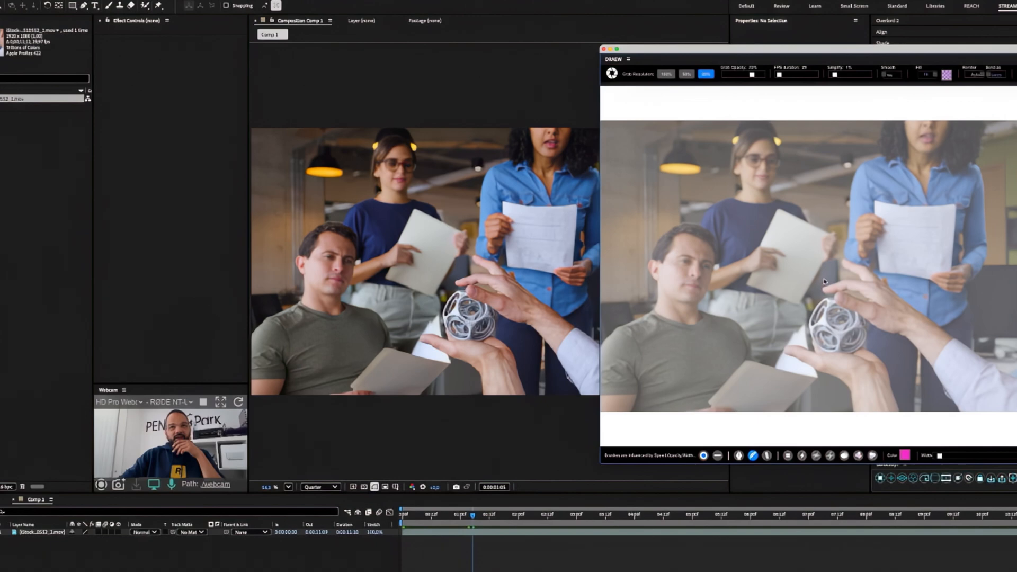
Step: Draw a sequence of magenta calligraphy strokes over the grabbed frame, curving around the people from one stroke to the following one
key(Right)
key(Right)
key(Right)
key(Right)
key(Right)
key(Right)
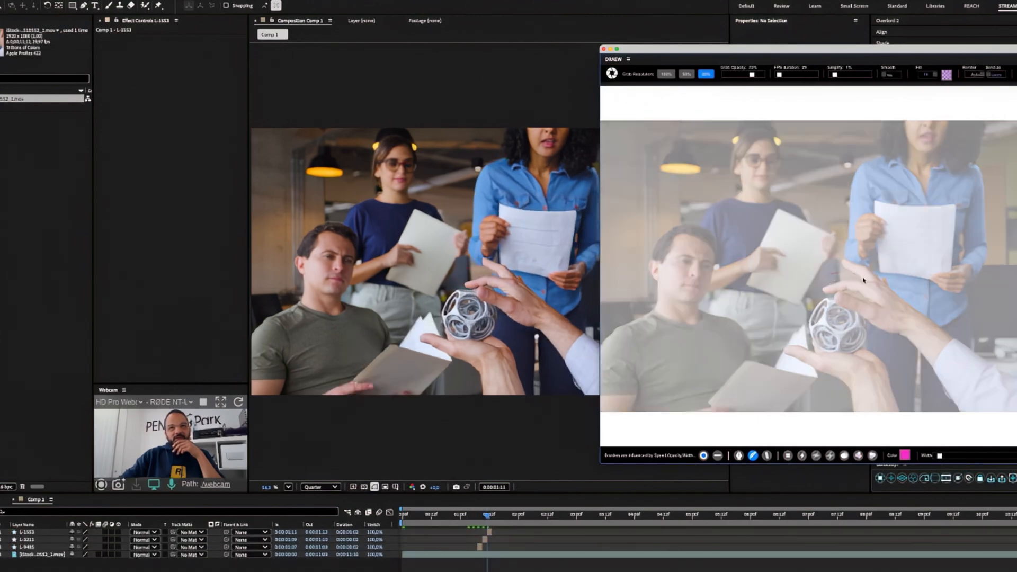
drag(888, 254, 886, 249)
drag(875, 242, 824, 249)
drag(820, 254, 817, 256)
drag(806, 264, 790, 280)
mouse_move(777, 284)
mouse_down()
mouse_move(752, 251)
mouse_move(807, 203)
mouse_move(876, 186)
mouse_move(891, 170)
mouse_move(951, 171)
mouse_move(957, 251)
mouse_move(921, 308)
mouse_move(914, 363)
mouse_move(958, 372)
mouse_move(1001, 339)
mouse_up()
drag(1008, 321, 1009, 294)
drag(1016, 155, 883, 140)
mouse_move(802, 141)
mouse_down()
mouse_move(662, 221)
mouse_move(630, 349)
mouse_up()
Step: Move the DRAEW window out of the way, set the composition preview resolution to Full and rewind near the first strokes
drag(627, 516, 547, 515)
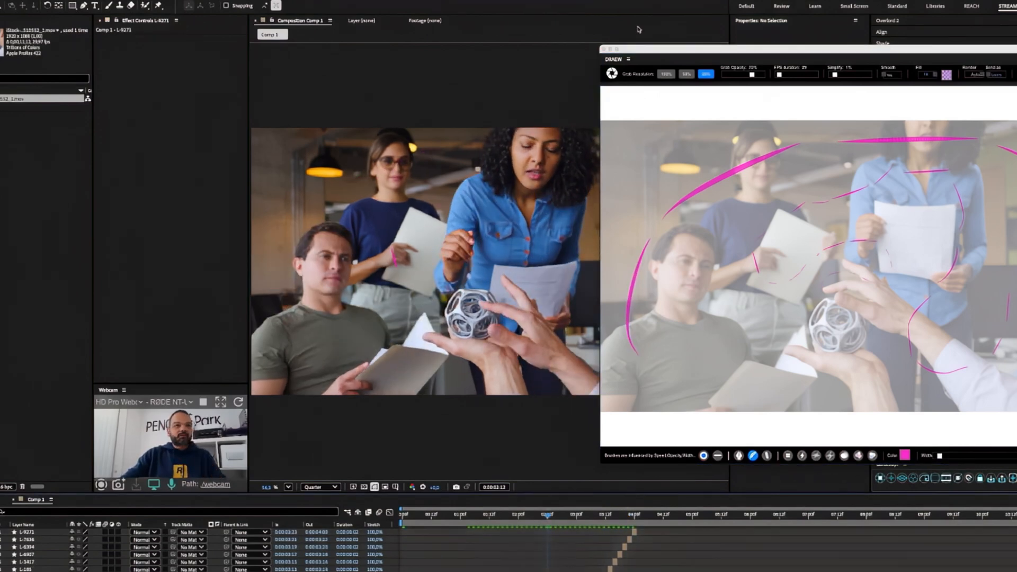
drag(783, 51, 782, 1)
drag(546, 518, 491, 518)
click(319, 487)
click(316, 514)
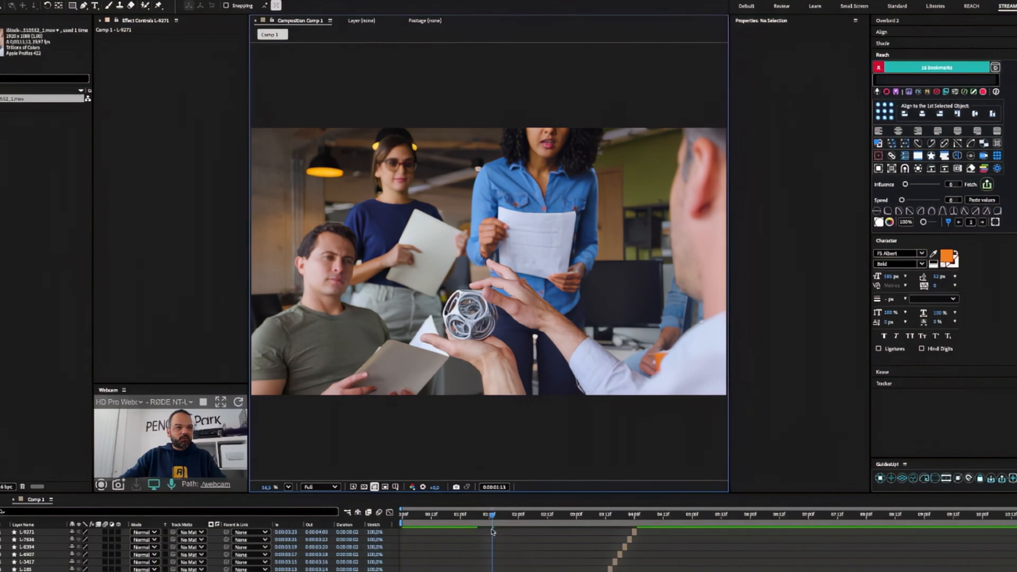
Step: Play back the stroke animation over the footage and return to 0:00:01:19
click(494, 519)
key(space)
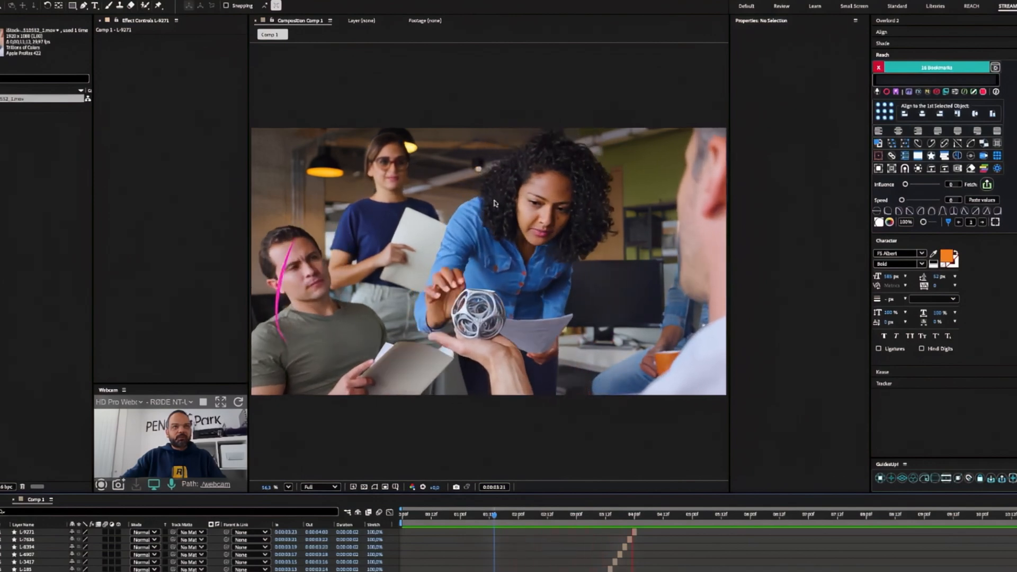
key(space)
drag(652, 516, 507, 530)
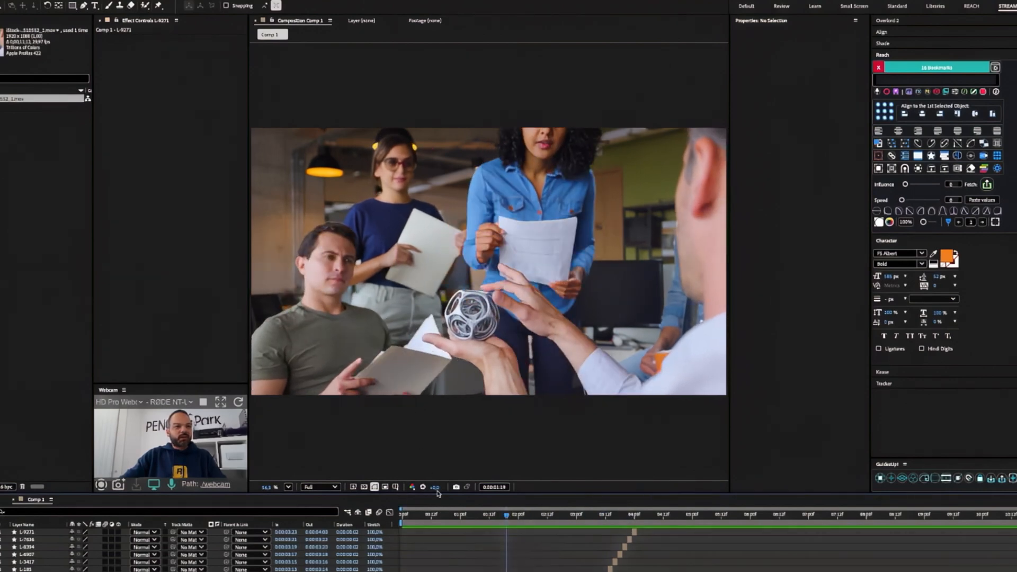
Step: Enlarge the timeline, select all the stroke layers and pre-compose them with the default name
drag(436, 493, 436, 391)
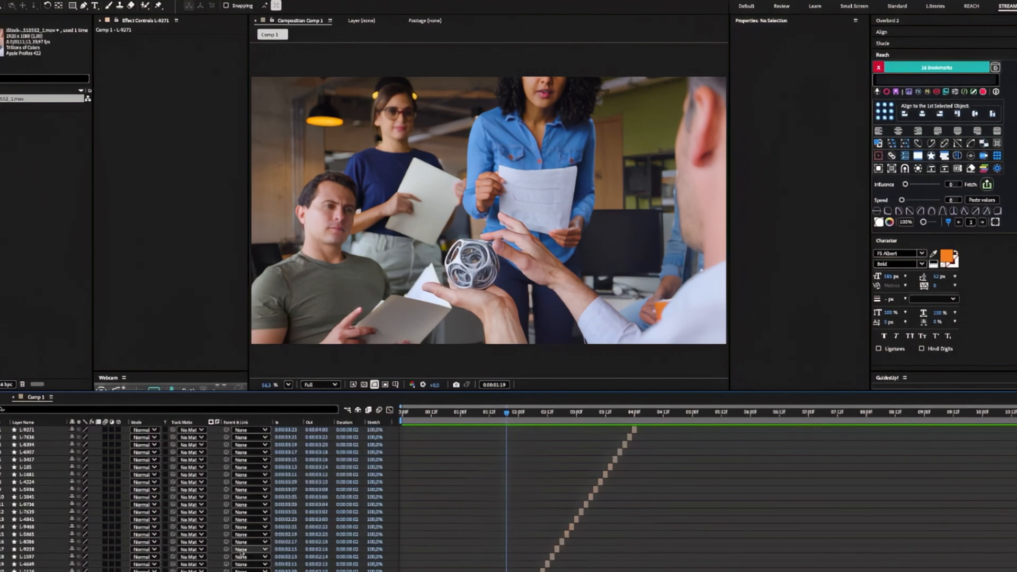
scroll(258, 553, down, 4)
click(66, 571)
scroll(69, 555, up, 4)
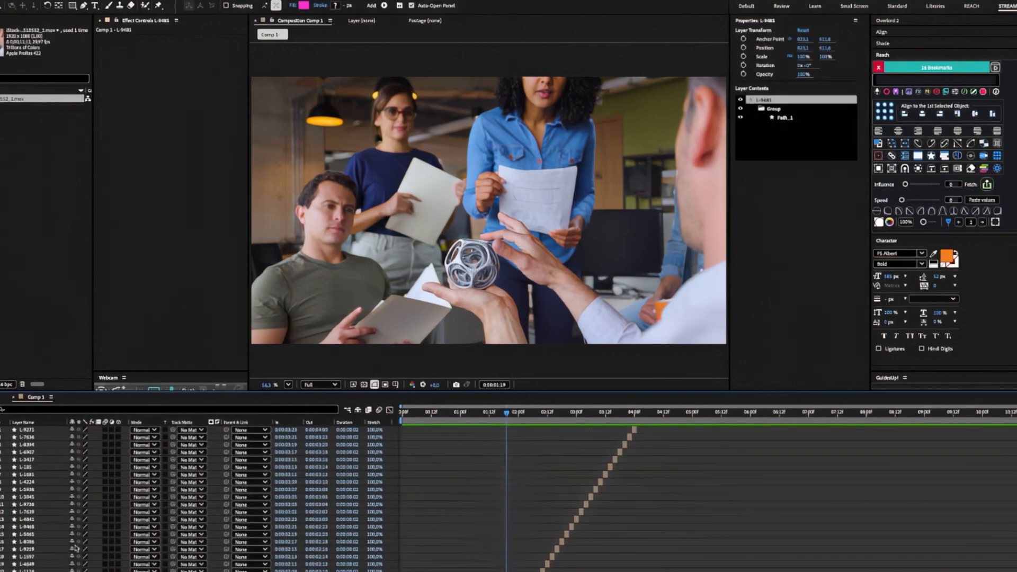
key(ctrl+a)
key(ctrl+shift+c)
key(Return)
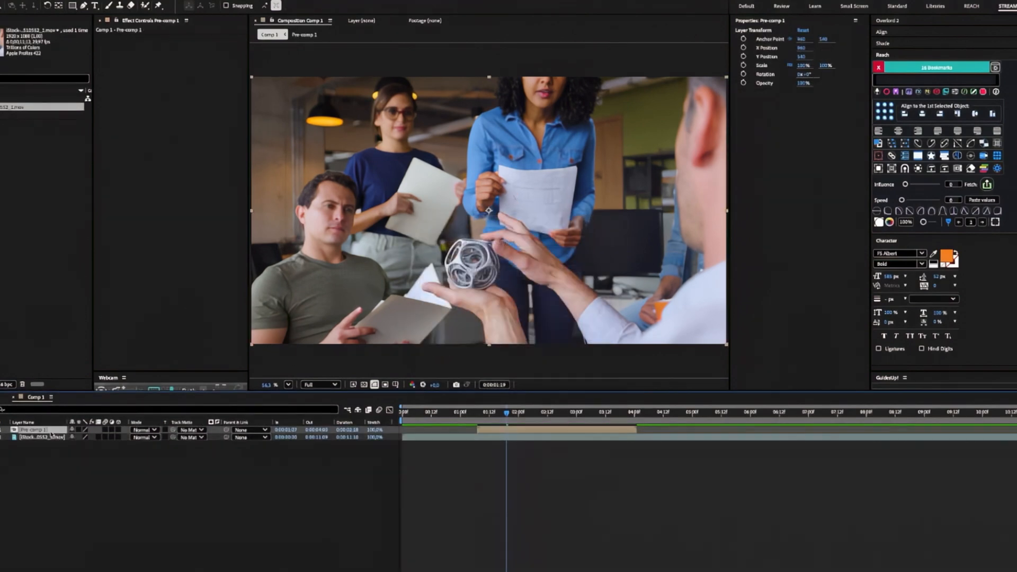
Step: Open Pre-comp 1, play its stroke animation and return to Comp 1
double_click(500, 433)
key(space)
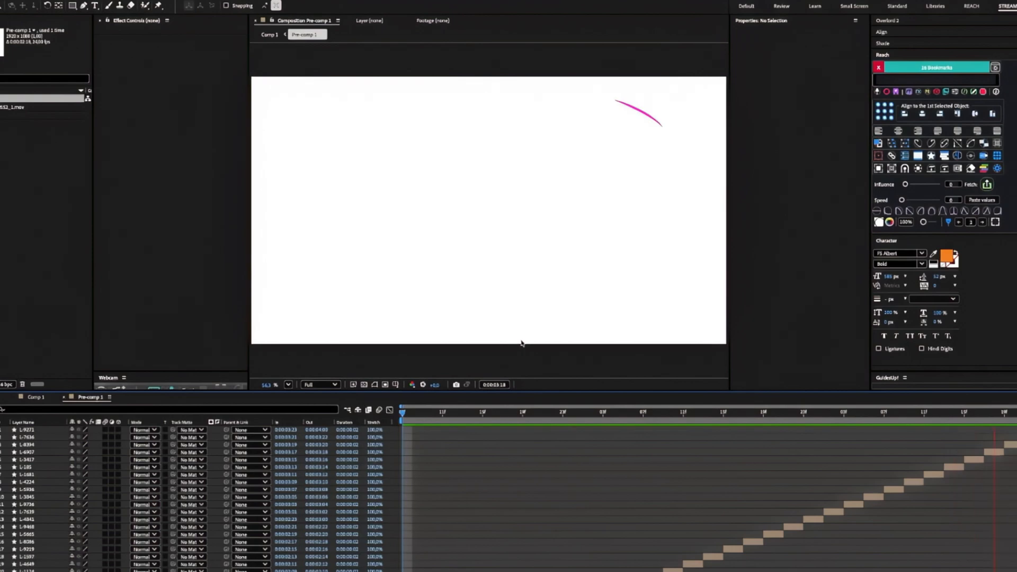
click(33, 398)
Step: Delete the pre-comp layer from Comp 1 and clear the DRAEW canvas
drag(480, 412, 527, 430)
key(Delete)
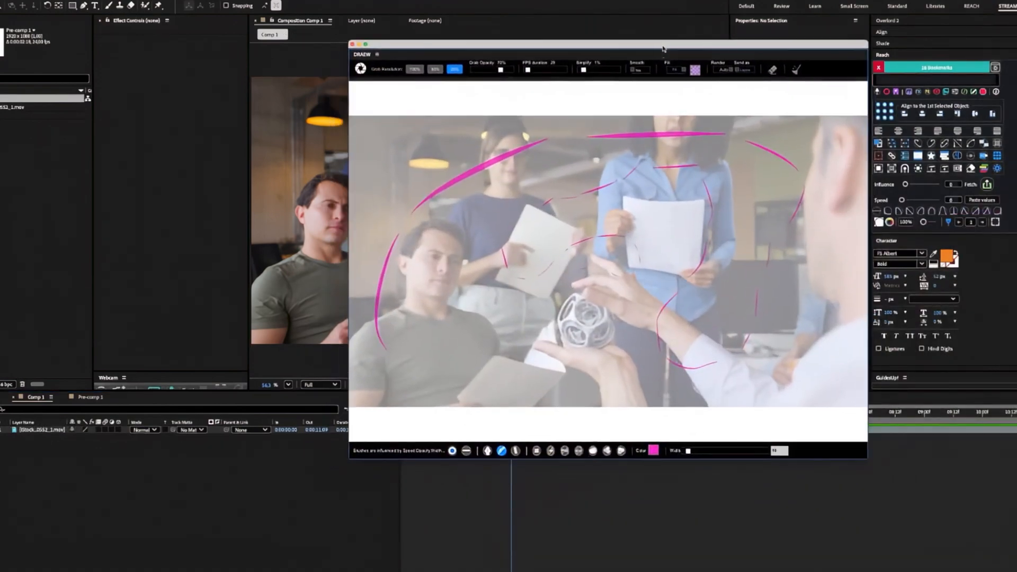
click(797, 71)
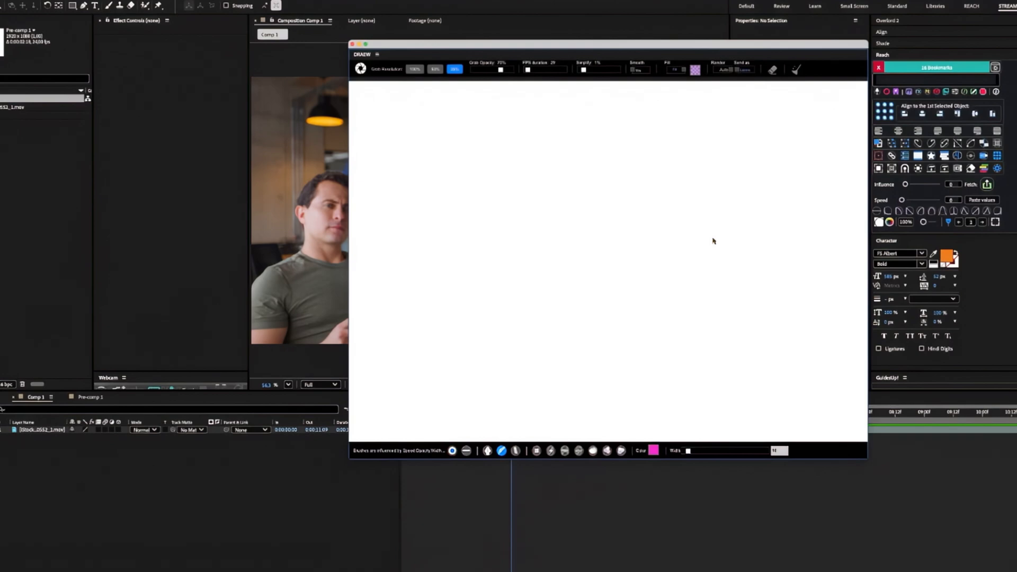
Step: Switch DRAEW out of Auto render mode and reposition its window
click(722, 72)
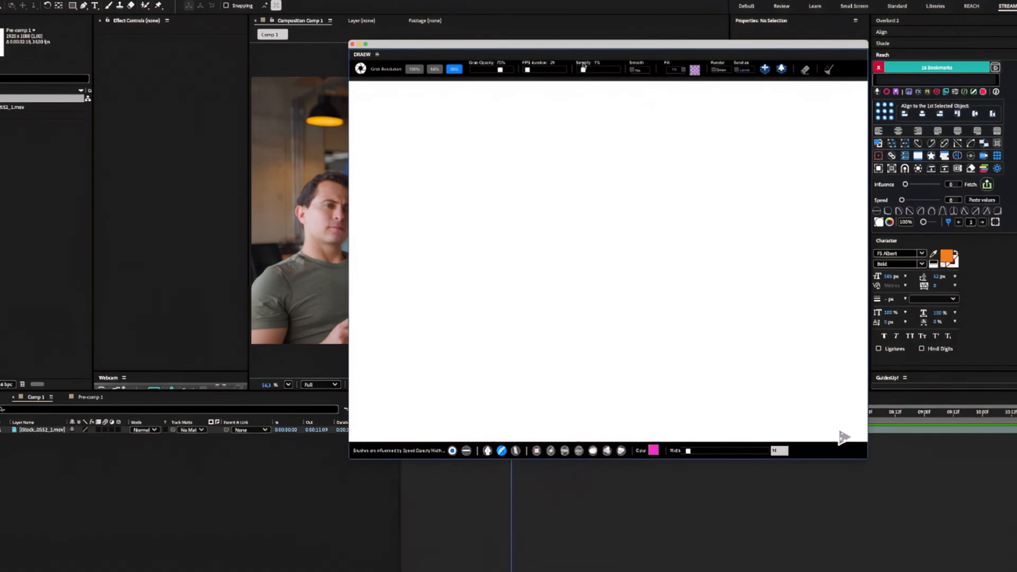
drag(583, 49, 719, 19)
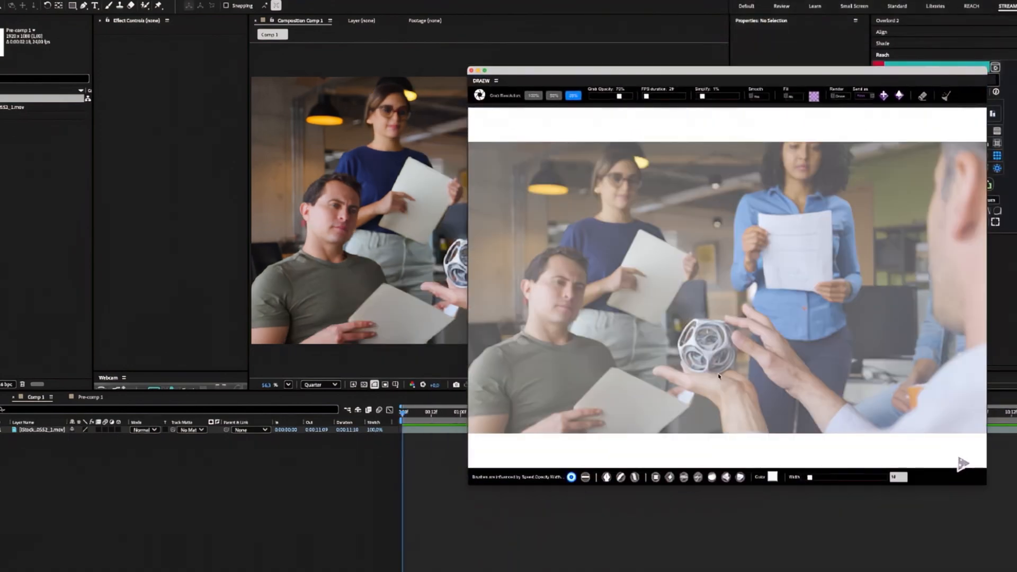
Step: Set Simplify to 23%, outline the metal sphere in the hand with a white stroke and advance to the following frame
mouse_move(731, 329)
mouse_down()
mouse_move(704, 317)
mouse_move(677, 337)
mouse_move(675, 360)
mouse_move(700, 374)
mouse_move(727, 369)
mouse_move(734, 356)
mouse_up()
drag(704, 99, 707, 99)
mouse_move(718, 322)
mouse_down()
mouse_move(689, 331)
mouse_move(737, 371)
mouse_move(738, 354)
mouse_move(686, 332)
mouse_up()
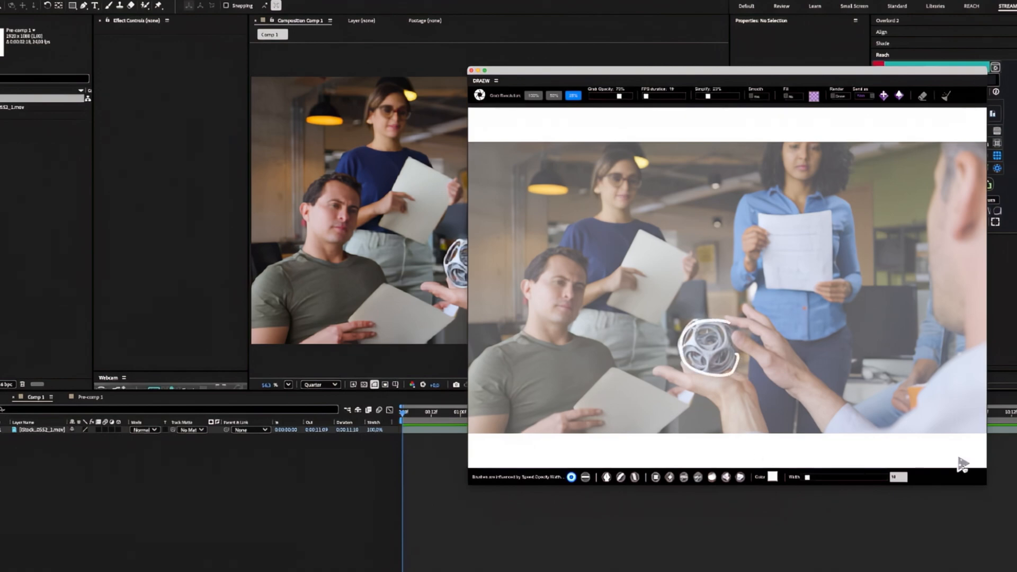
click(963, 464)
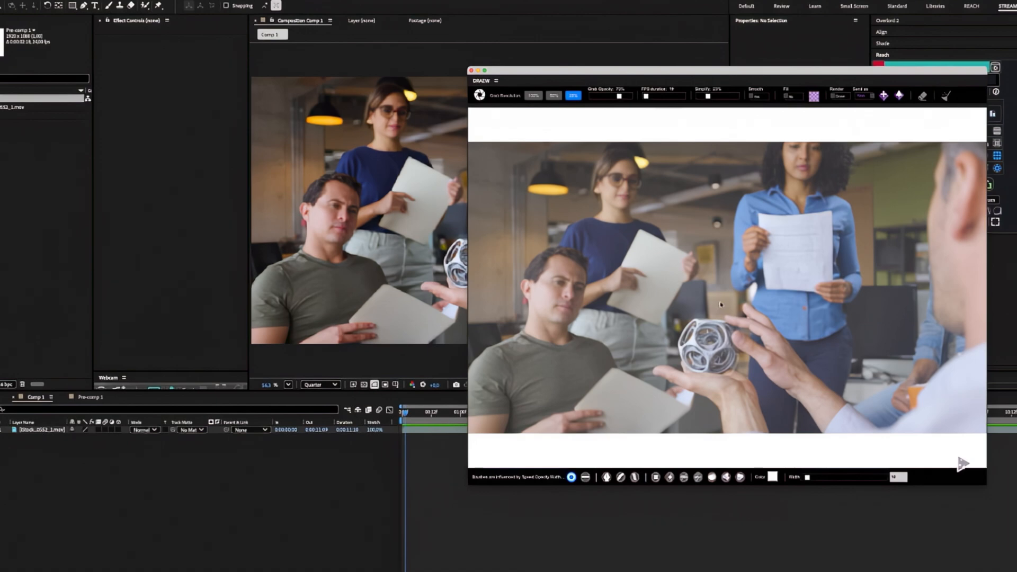
Step: Set the Grab Opacity to 37% and outline the metal sphere in white on successive frames
drag(619, 96, 608, 97)
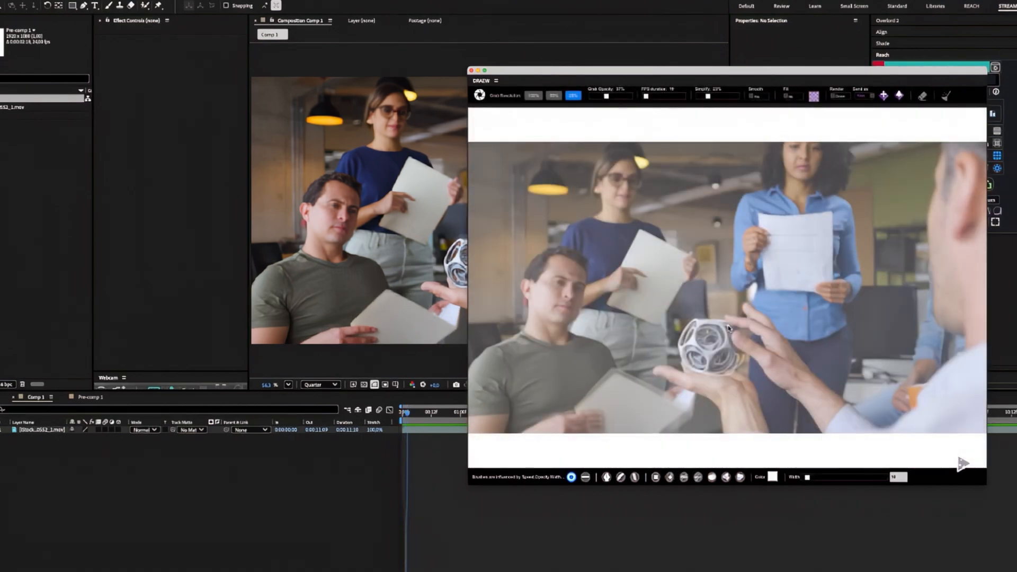
mouse_move(729, 329)
mouse_down()
mouse_move(704, 325)
mouse_move(680, 349)
mouse_move(706, 373)
mouse_move(746, 372)
mouse_up()
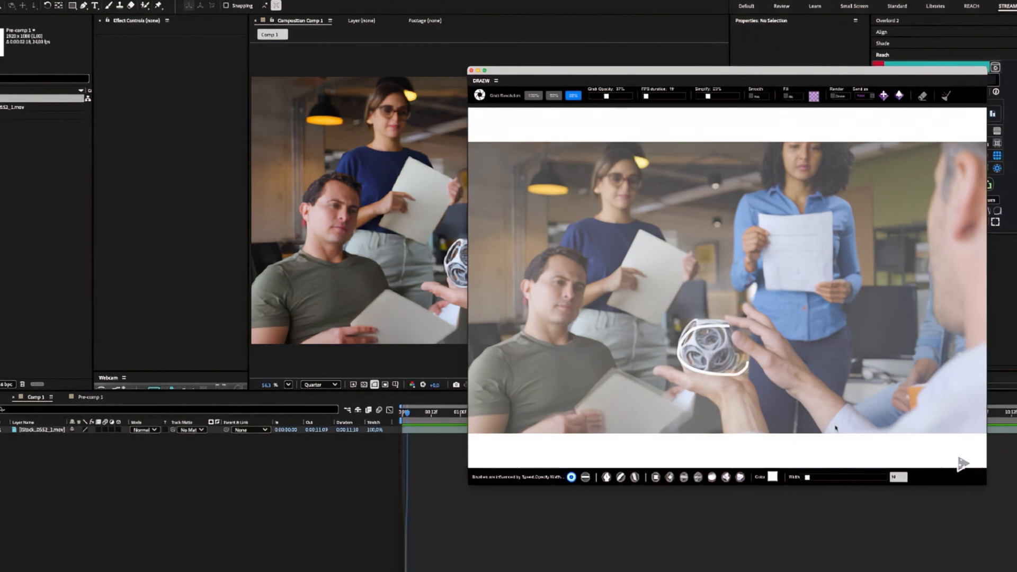
click(962, 464)
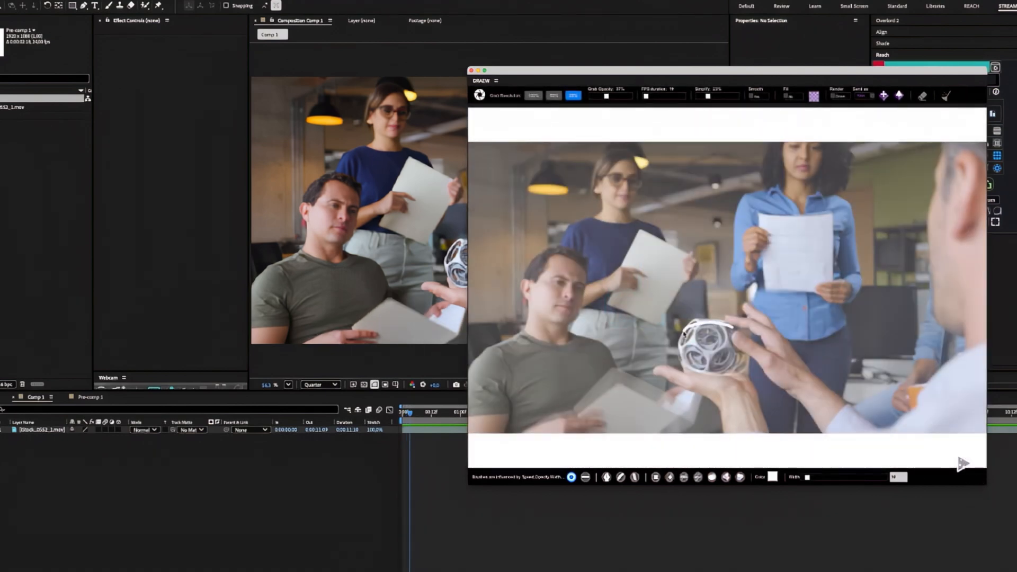
mouse_move(683, 333)
mouse_down()
mouse_move(700, 372)
mouse_move(764, 372)
mouse_up()
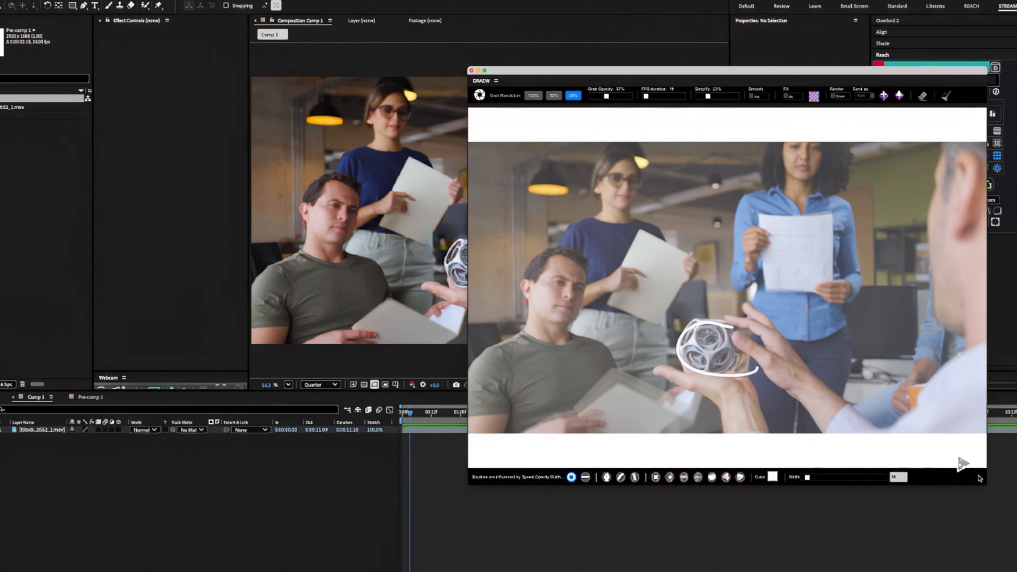
Step: Continue outlining the metal sphere in white on each successive frame of the footage
click(962, 464)
mouse_move(737, 331)
mouse_down()
mouse_move(706, 321)
mouse_move(679, 339)
mouse_move(690, 370)
mouse_move(739, 382)
mouse_move(762, 375)
mouse_up()
click(962, 464)
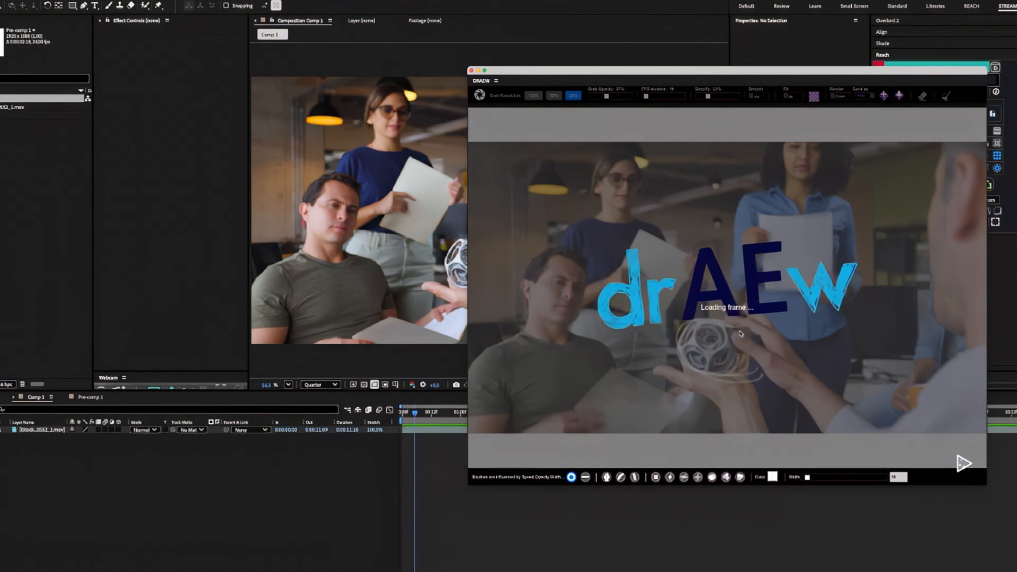
mouse_move(741, 332)
mouse_down()
mouse_move(693, 320)
mouse_move(676, 340)
mouse_move(684, 365)
mouse_move(704, 378)
mouse_move(762, 374)
mouse_up()
click(962, 464)
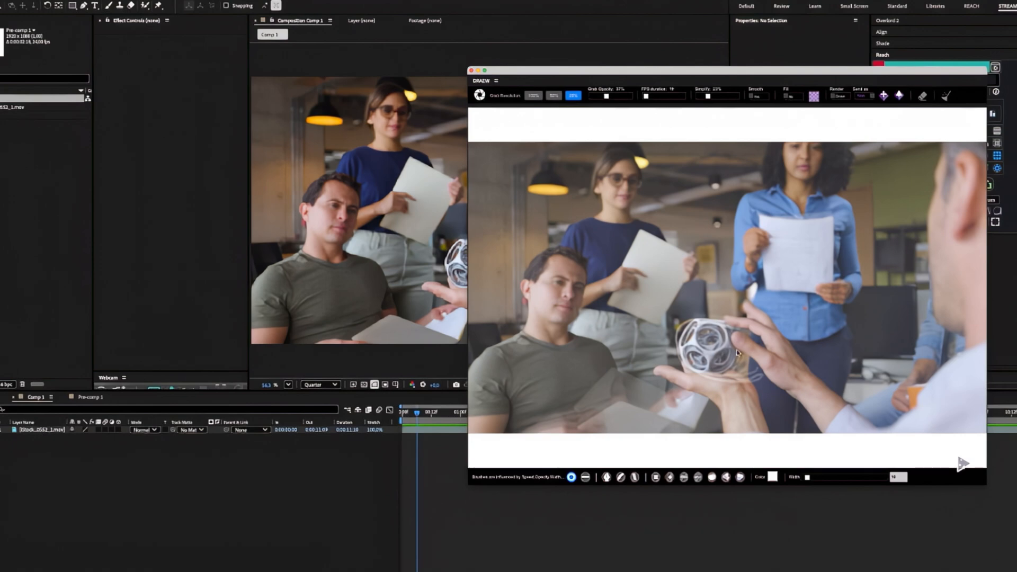
mouse_move(729, 327)
mouse_down()
mouse_move(695, 322)
mouse_move(677, 343)
mouse_move(692, 374)
mouse_move(742, 374)
mouse_move(750, 360)
mouse_up()
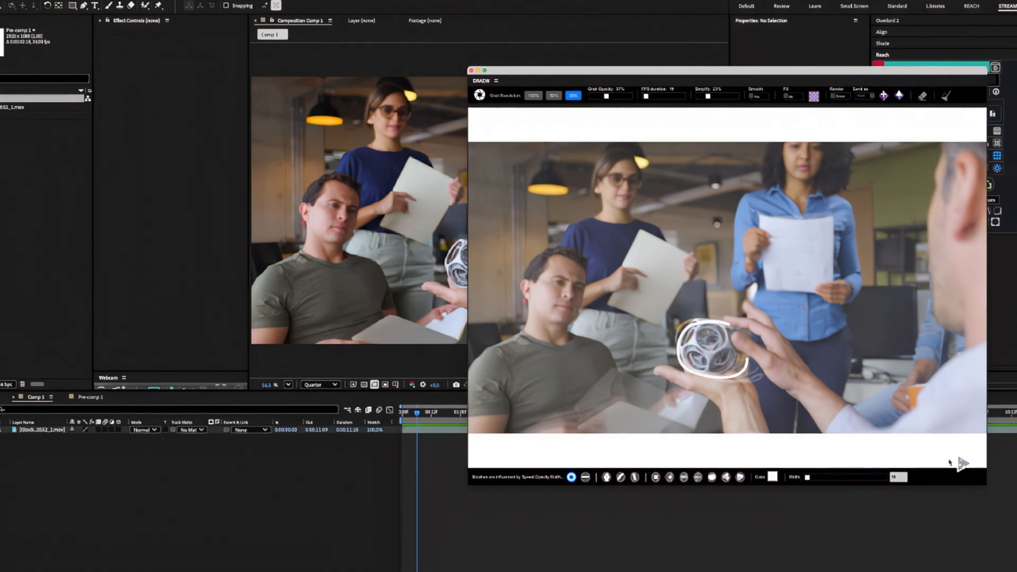
click(962, 464)
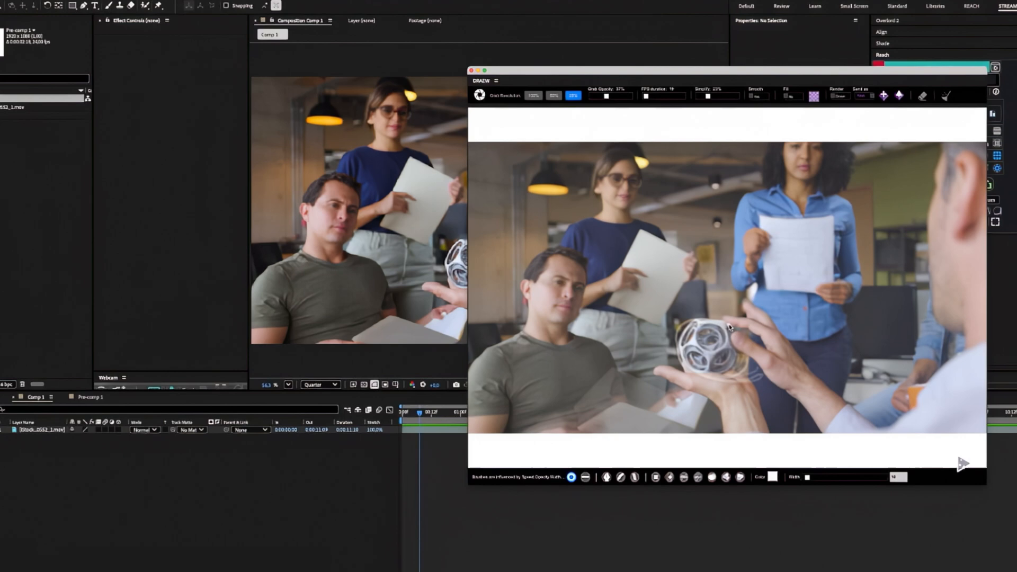
mouse_move(725, 327)
mouse_down()
mouse_move(692, 323)
mouse_move(680, 352)
mouse_move(698, 374)
mouse_move(728, 373)
mouse_move(749, 359)
mouse_up()
click(962, 464)
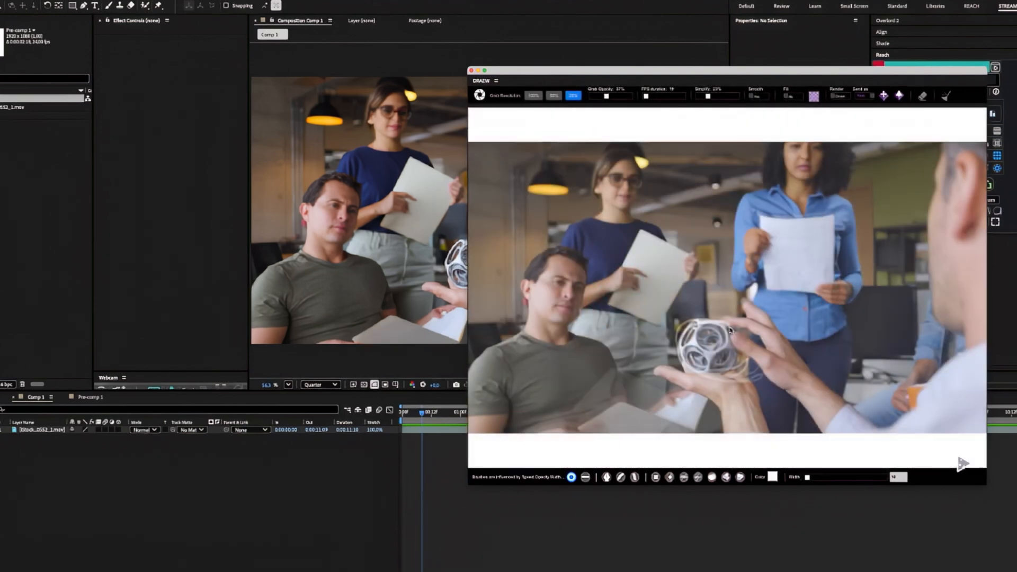
mouse_move(730, 330)
mouse_down()
mouse_move(707, 318)
mouse_move(683, 344)
mouse_move(688, 371)
mouse_move(717, 374)
mouse_move(739, 358)
mouse_up()
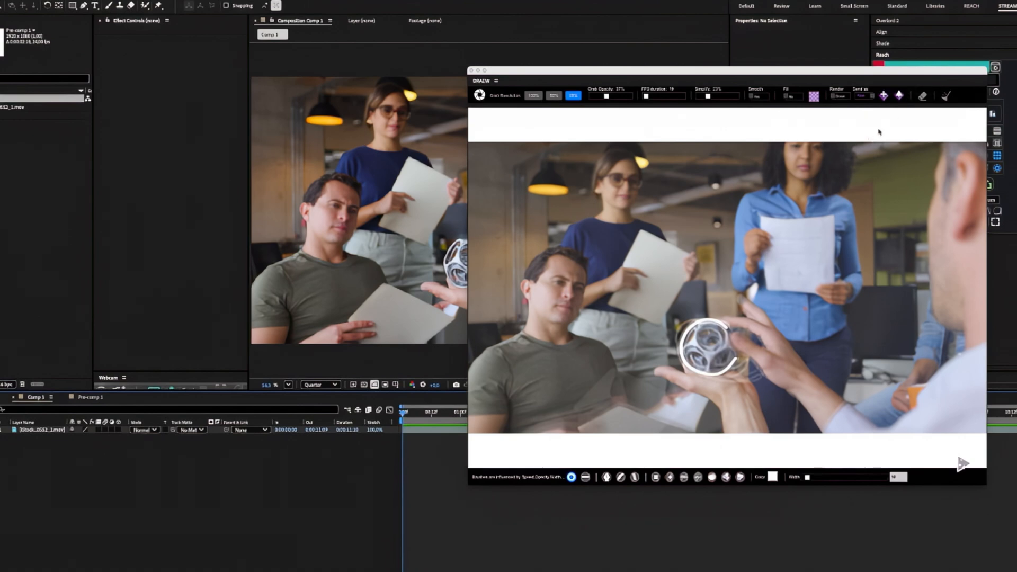
Step: Send the traced outline frames to Comp 1 as a sequence layer, clear the DRAEW window out of the way and preview the animation
click(900, 97)
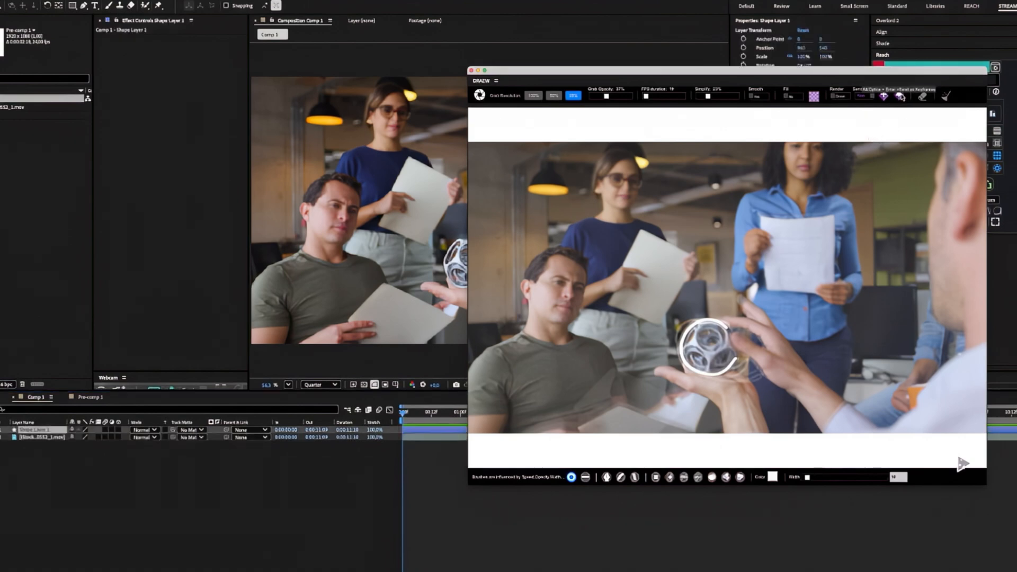
drag(539, 73, 577, 133)
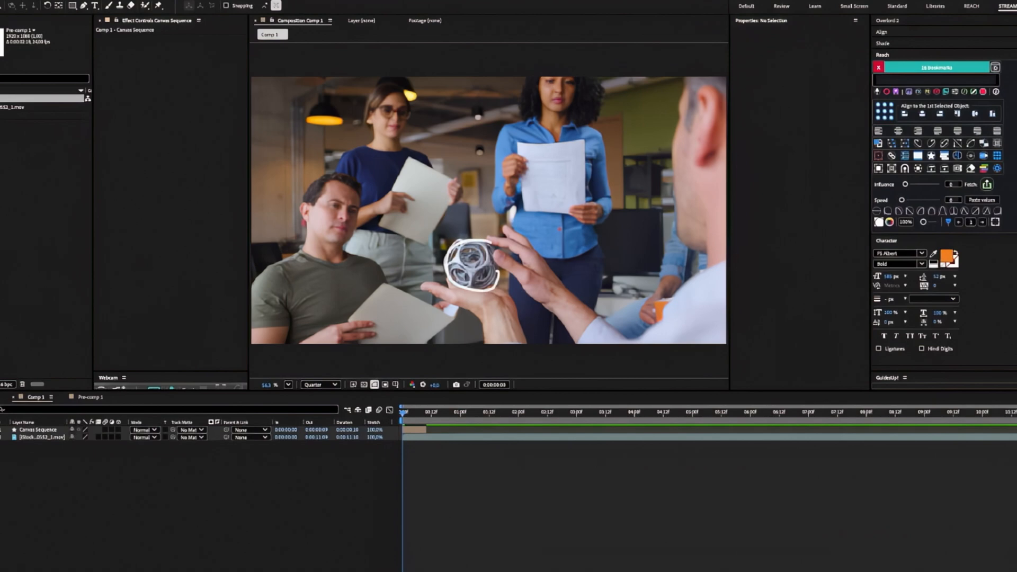
key(space)
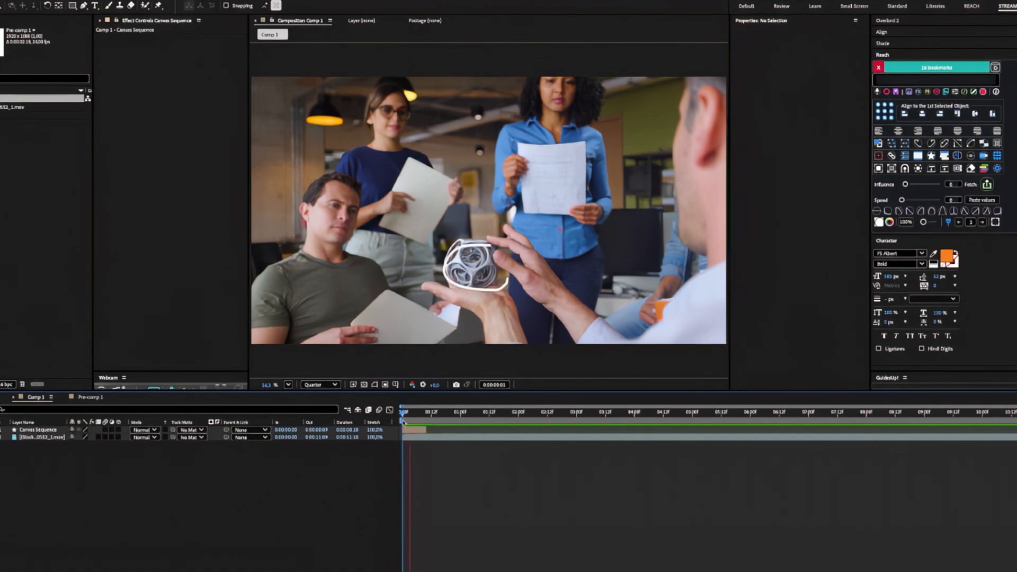
Step: End the work area where the Canvas Sequence layer ends, trim Comp 1 to the work area and play it back
click(424, 432)
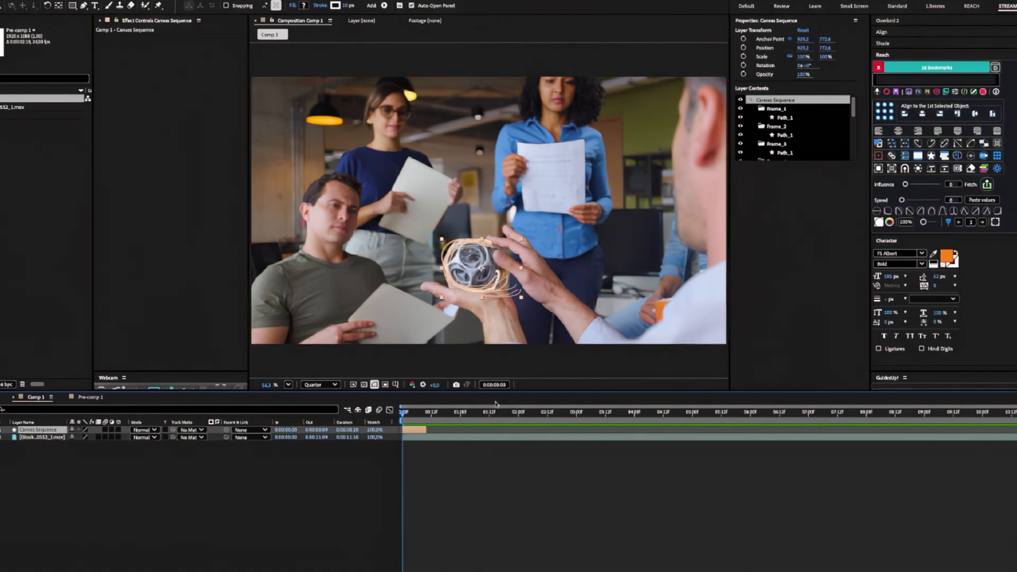
click(425, 415)
drag(426, 416, 424, 417)
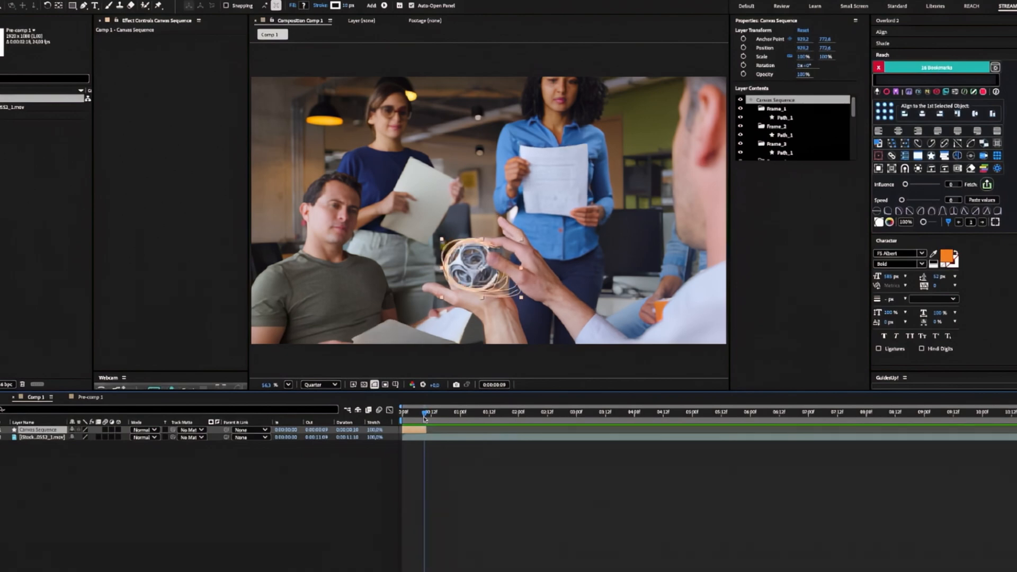
key(n)
right_click(424, 421)
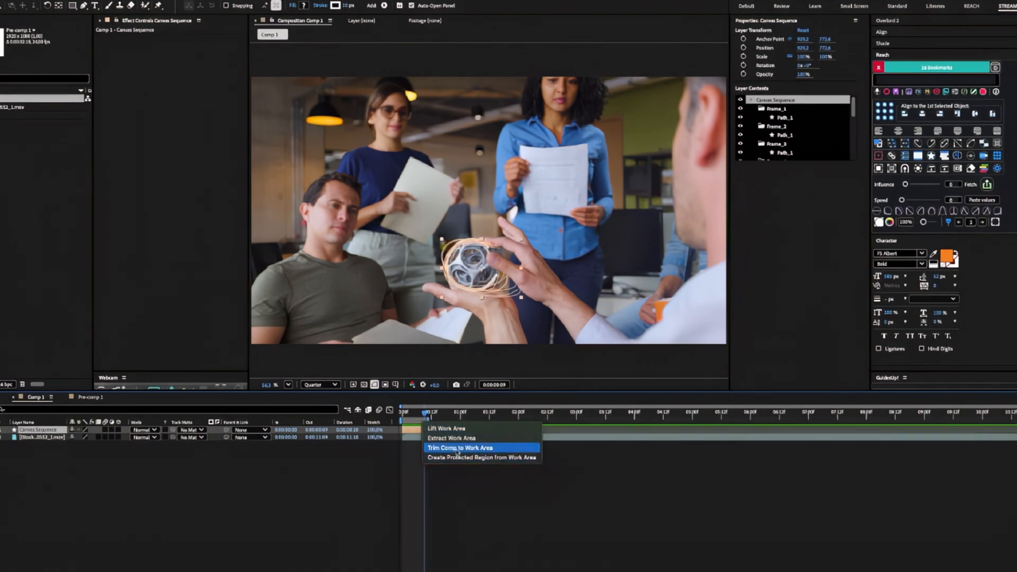
click(459, 449)
key(space)
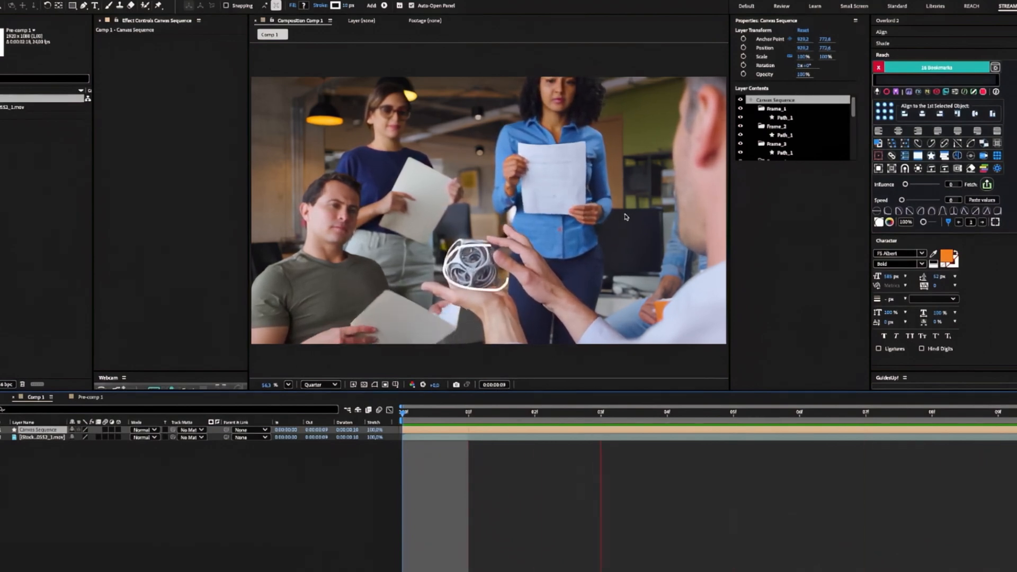
key(space)
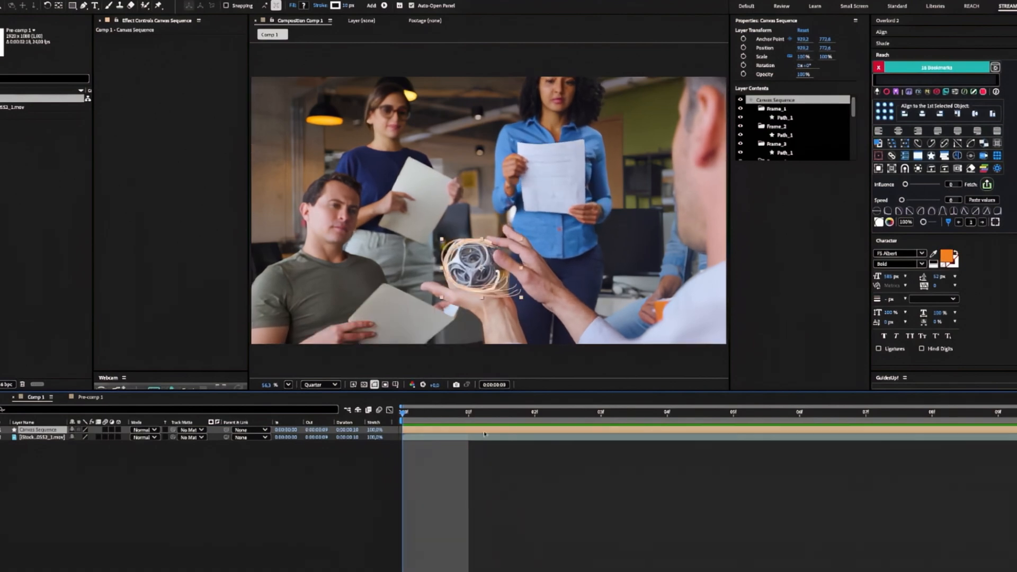
Step: Try a linear gradient stroke on the Canvas Sequence outlines, recolour them orange and preview the result
key(Page_Down)
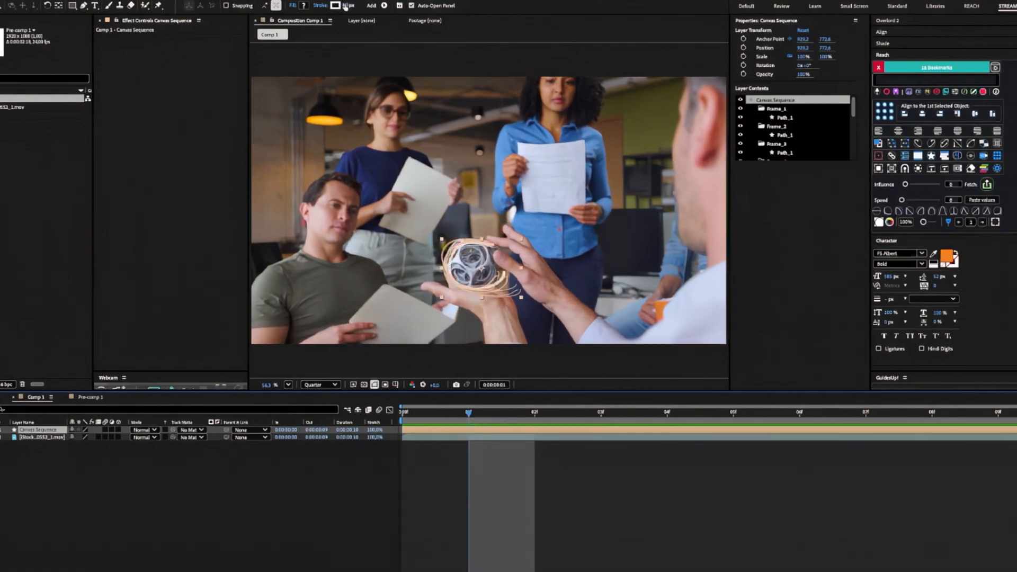
click(320, 5)
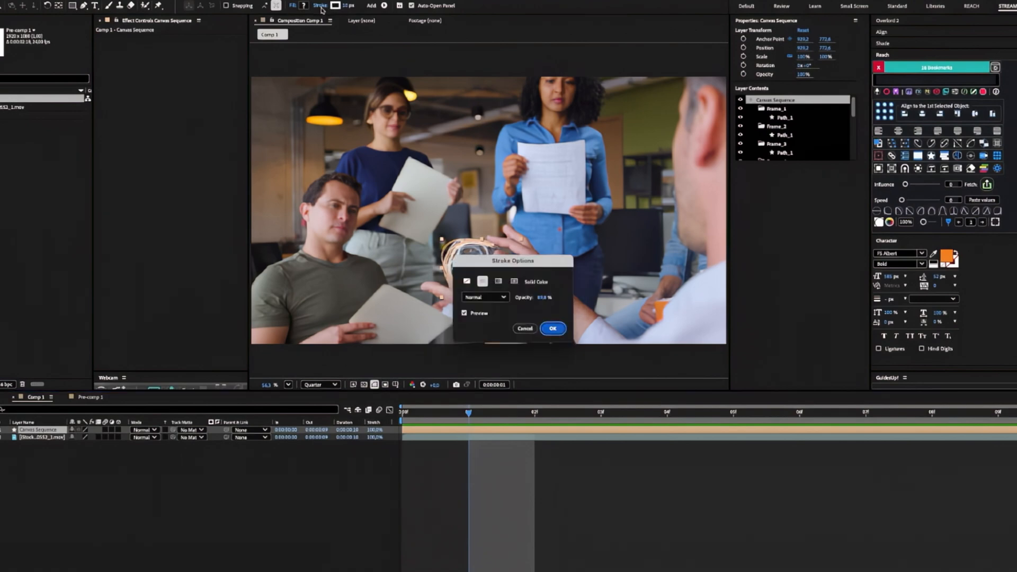
click(498, 281)
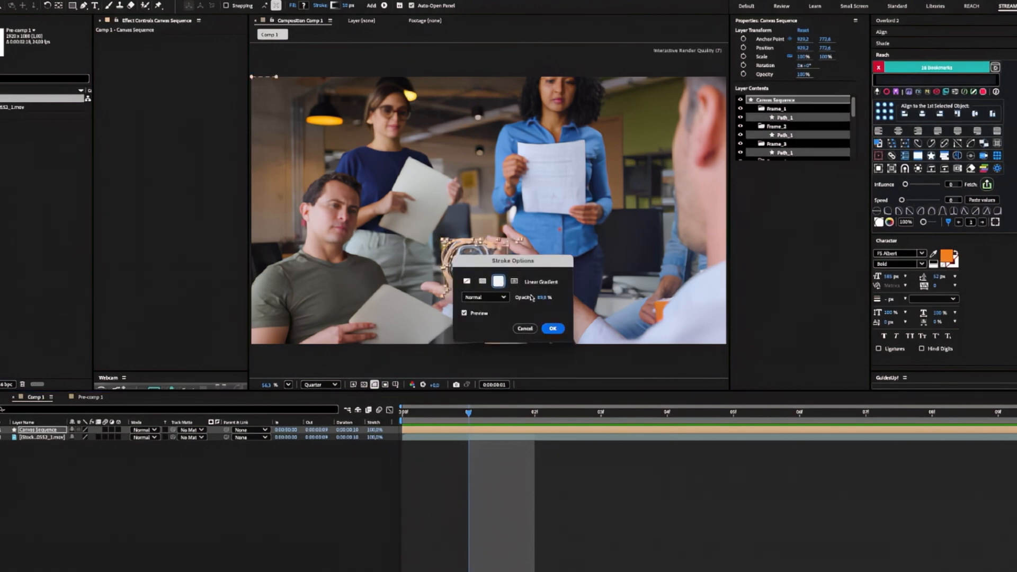
click(553, 329)
key(space)
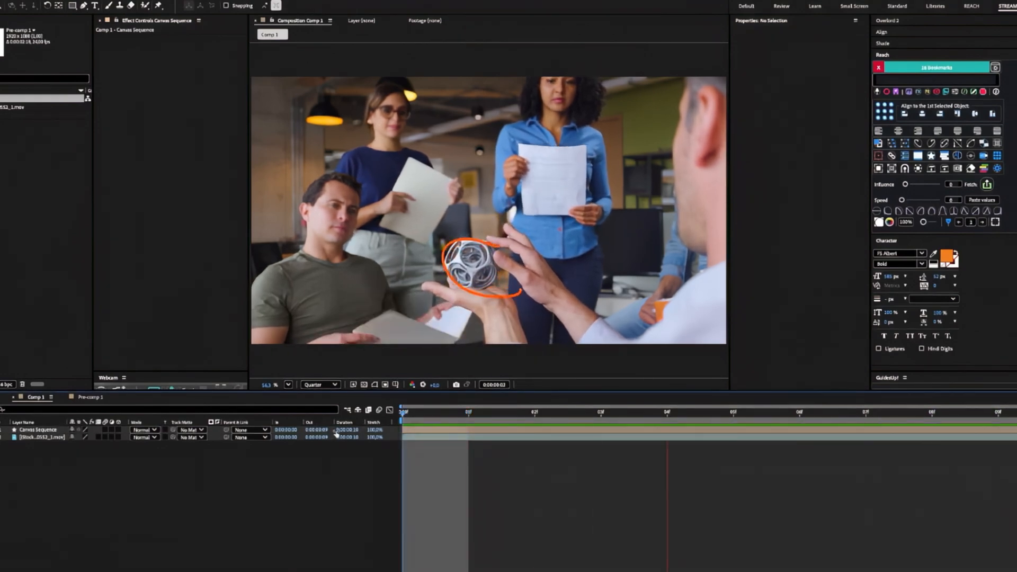
key(space)
key(space)
Step: Set the composition preview resolution to Full and play the orange outline animation
click(318, 385)
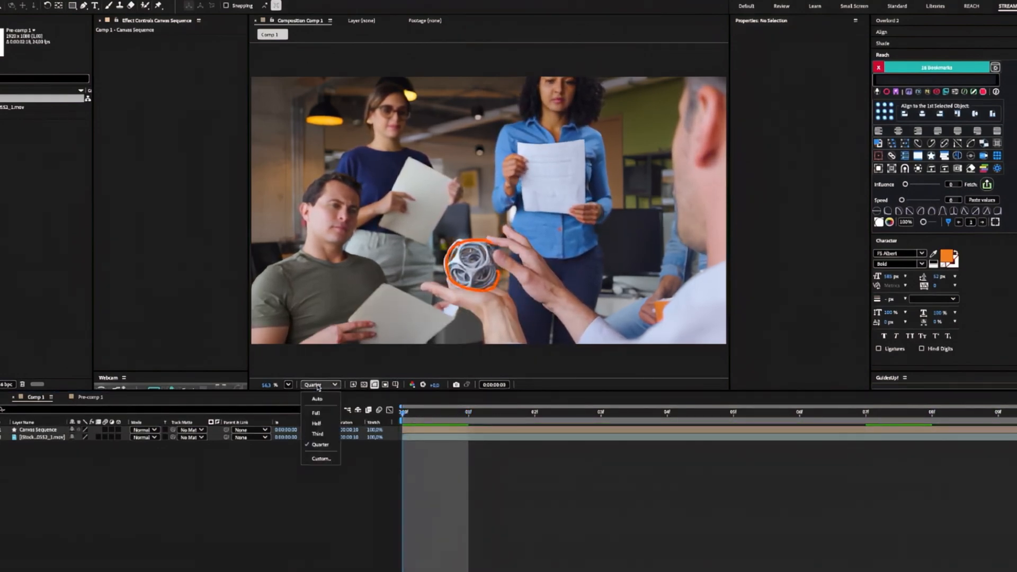
click(316, 413)
key(space)
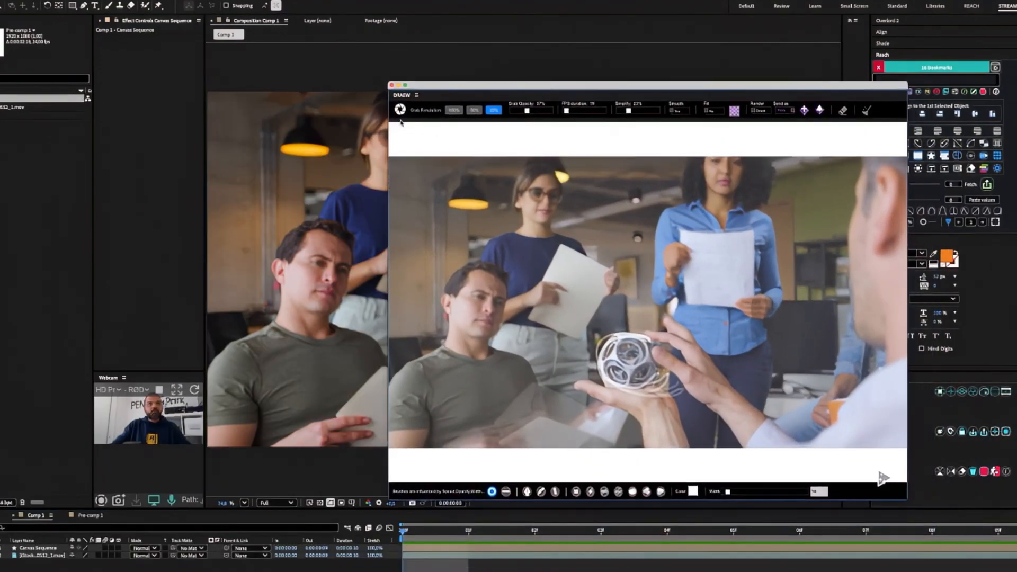
Step: Clear the DRAEW canvas, grab the first frame of Comp 1 and set the Grab Opacity to 100%
click(866, 110)
click(400, 110)
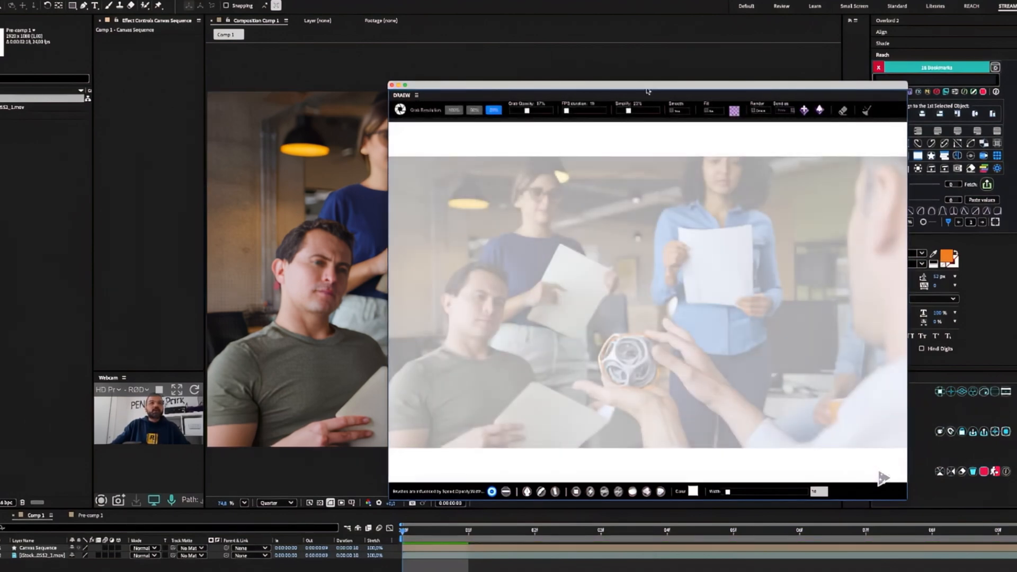
drag(647, 90, 646, 84)
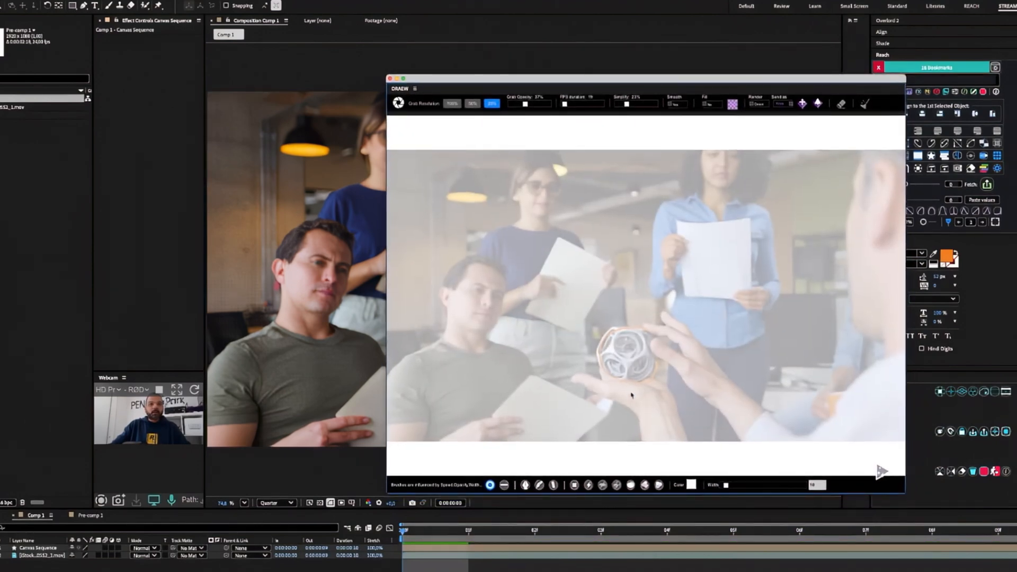
drag(527, 104, 550, 105)
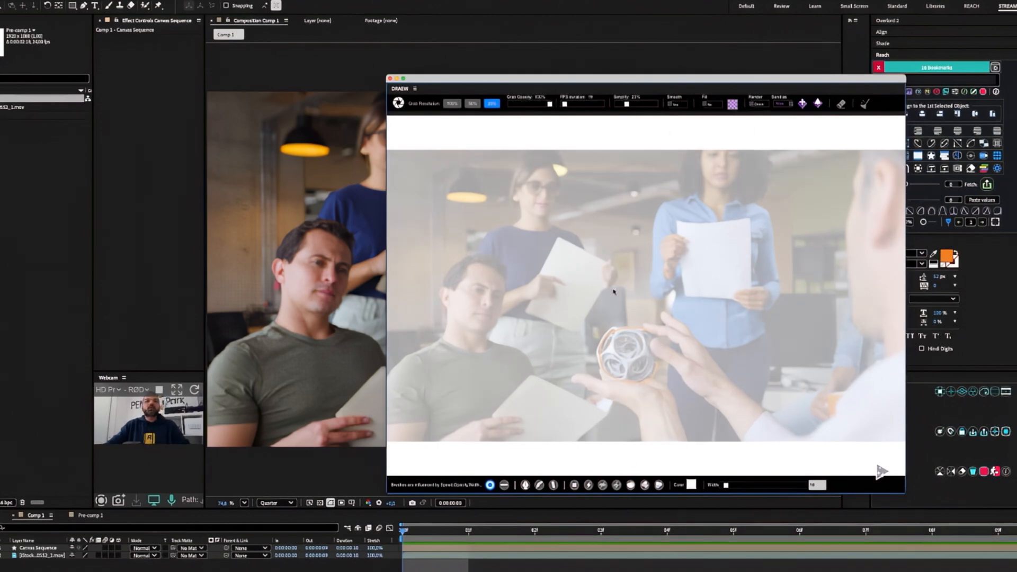
Step: Draw two curved white brush strokes rising from the top of the metal sphere
mouse_move(624, 358)
mouse_down()
mouse_move(634, 218)
mouse_move(610, 205)
mouse_up()
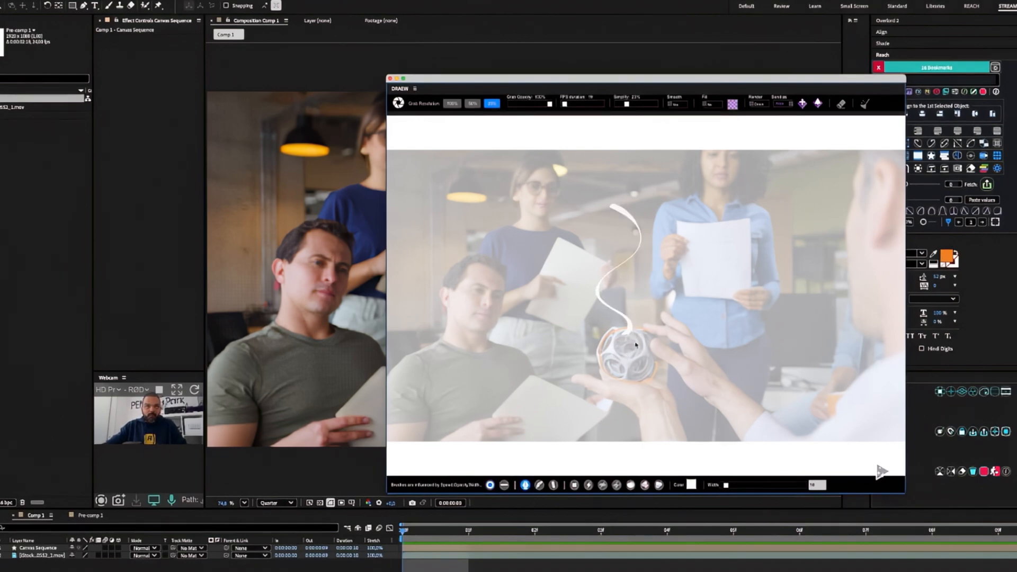
click(692, 485)
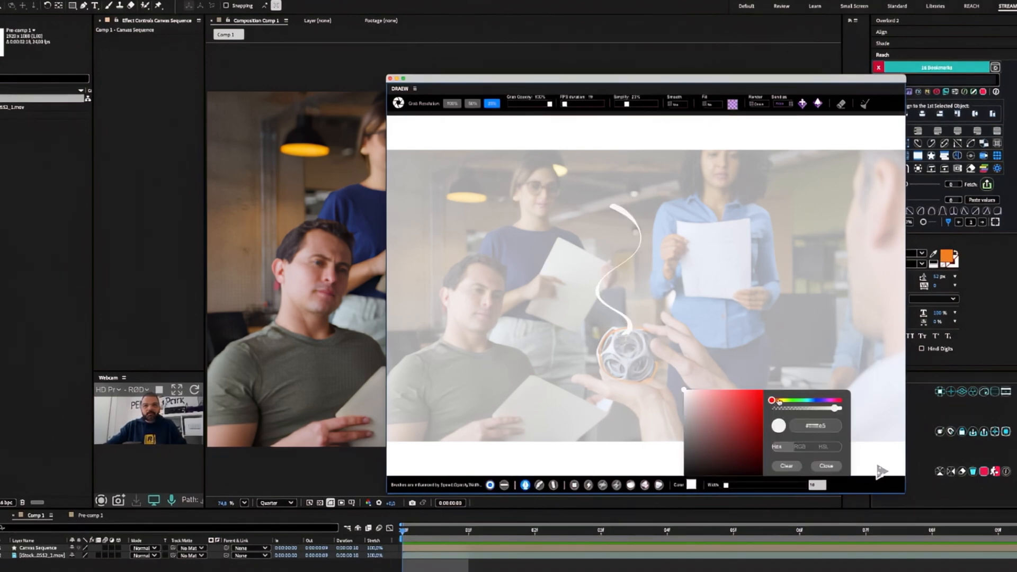
drag(779, 401, 793, 401)
mouse_move(612, 333)
mouse_down()
mouse_move(620, 310)
mouse_move(677, 288)
mouse_move(688, 236)
mouse_up()
Step: Change the brush colour to bright green and draw a curved stroke rising from the sphere toward the woman's paper
click(692, 485)
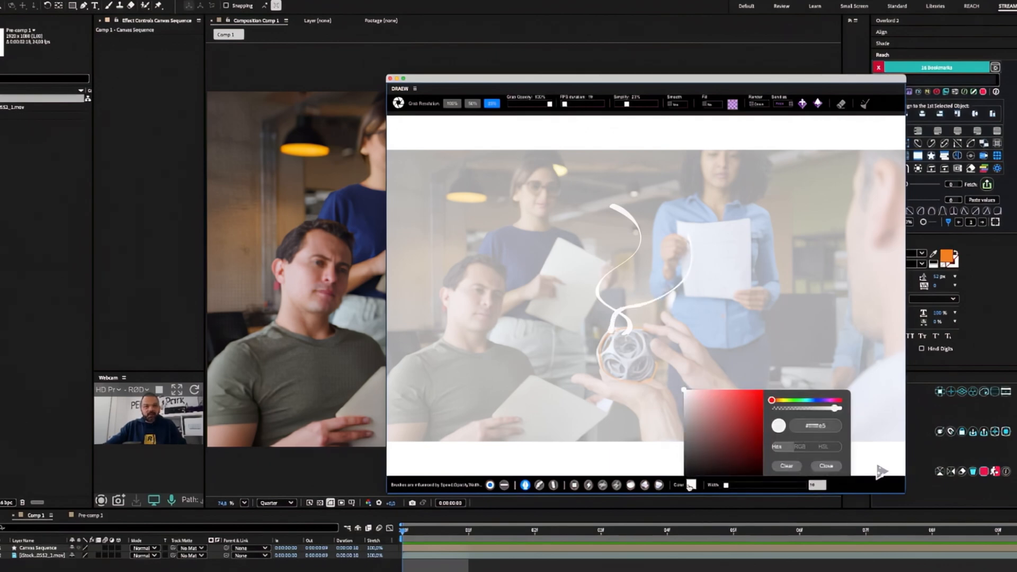
click(796, 401)
drag(746, 404, 764, 390)
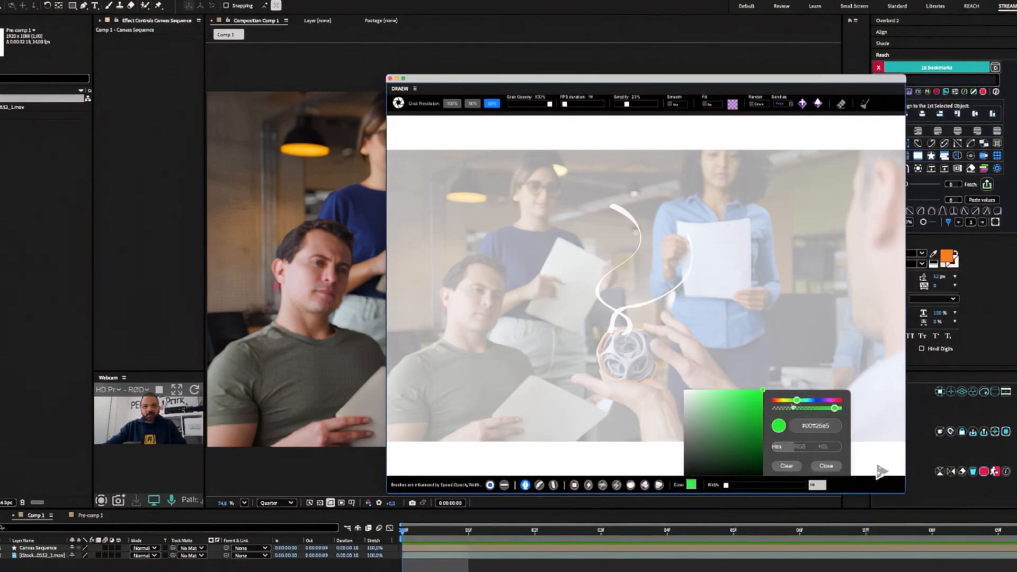
click(622, 334)
mouse_move(619, 329)
mouse_down()
mouse_move(661, 276)
mouse_move(671, 233)
mouse_up()
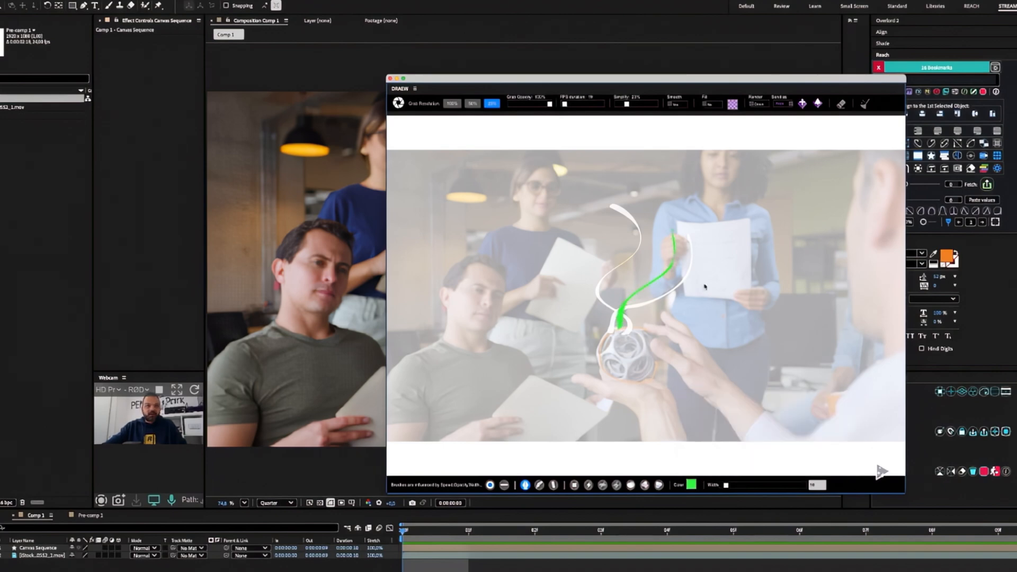
Step: Set the Grab Opacity to 41%, draw green strokes rising from the sphere on the following frames and step back through the earlier ones
click(881, 471)
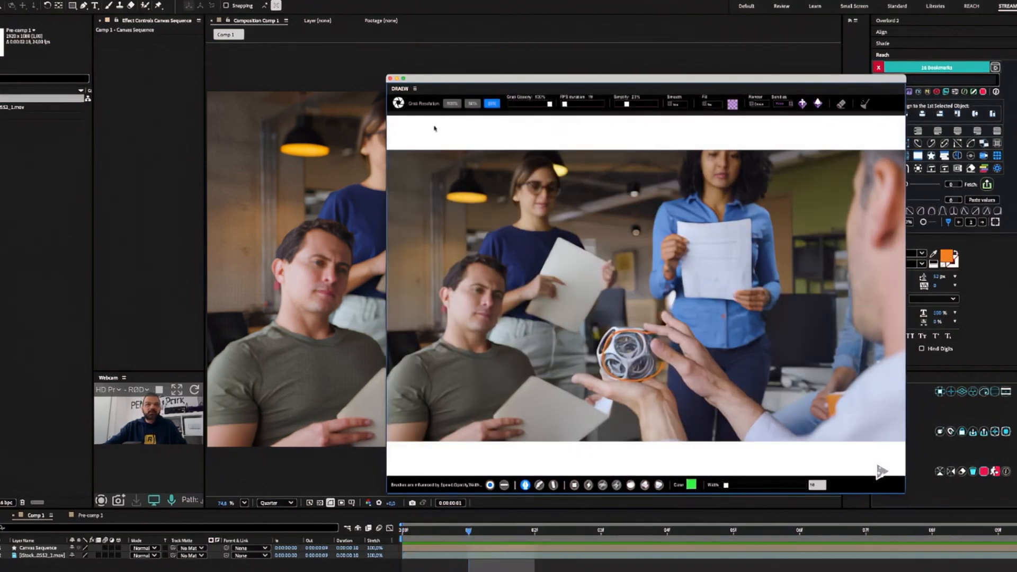
drag(550, 105, 528, 104)
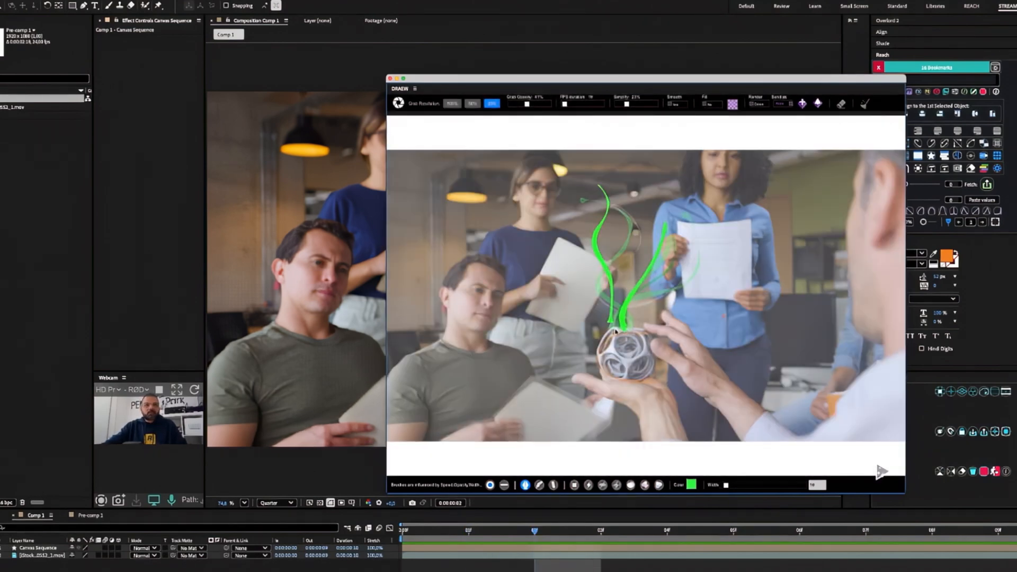
key(Page_Up)
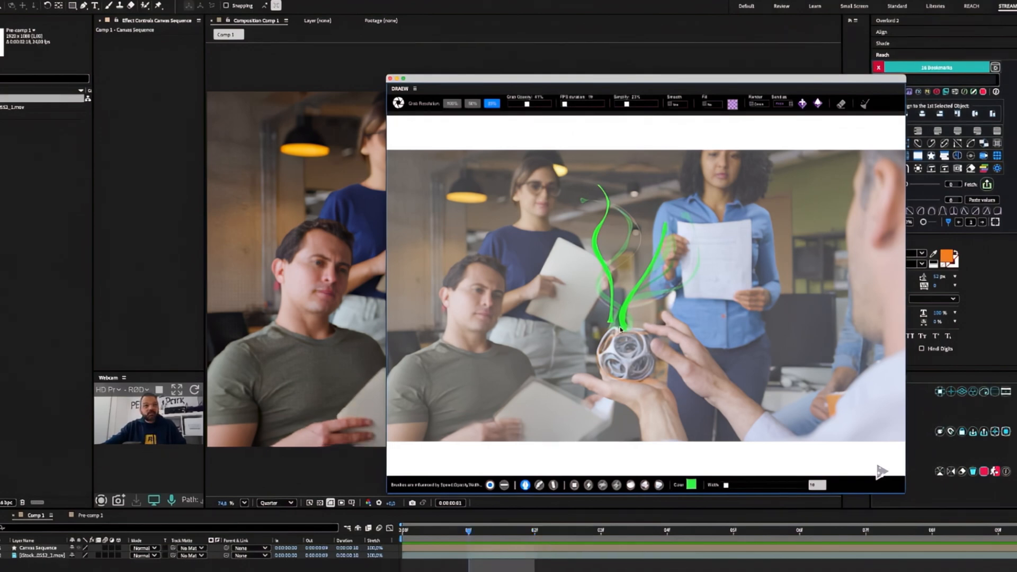
key(Page_Up)
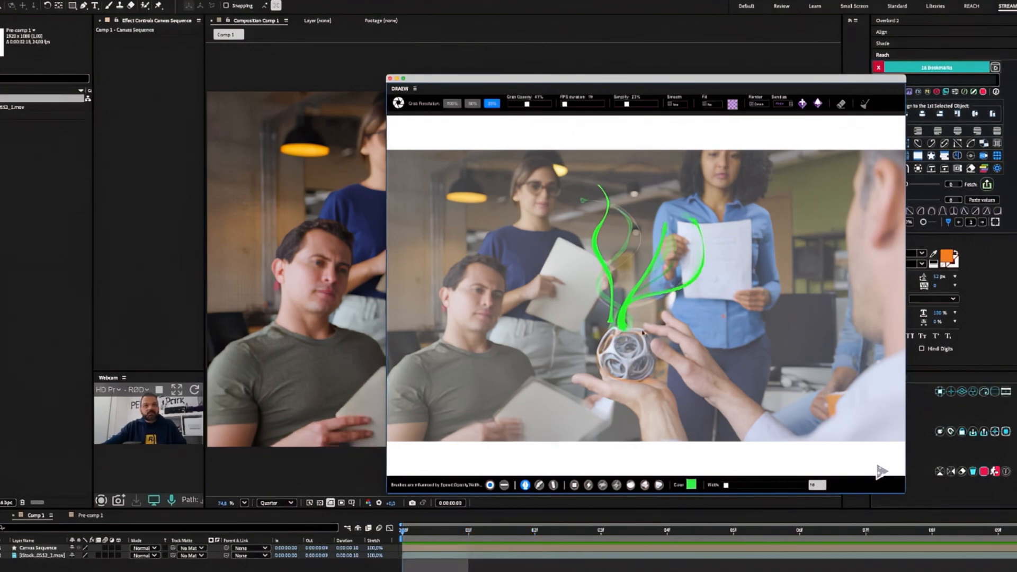
key(Page_Down)
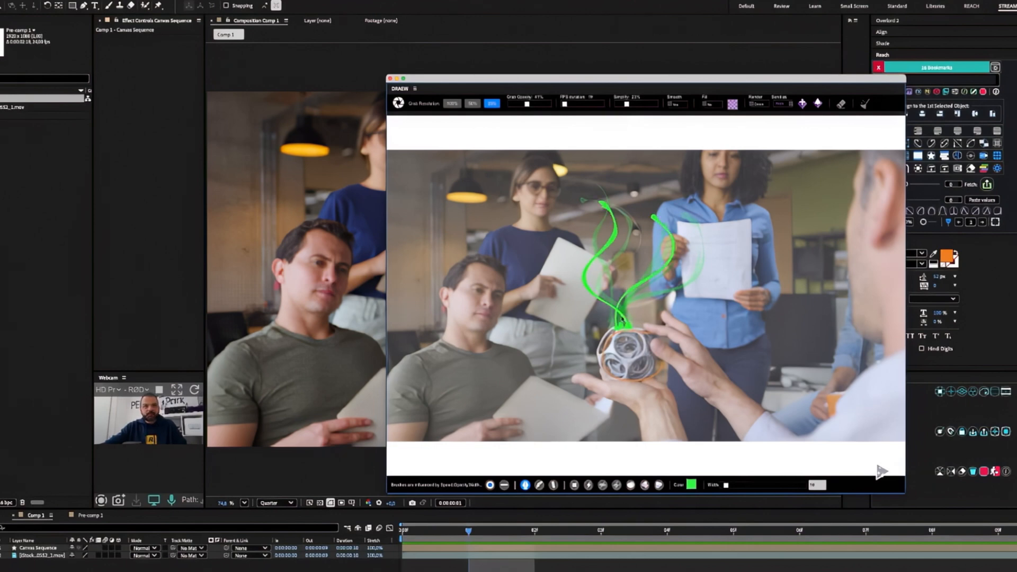
Step: Draw branching green strokes rising from the sphere on the third and fourth frames
key(Page_Down)
mouse_move(621, 326)
mouse_down()
mouse_move(605, 267)
mouse_move(638, 211)
mouse_move(668, 254)
mouse_move(657, 212)
mouse_move(694, 271)
mouse_up()
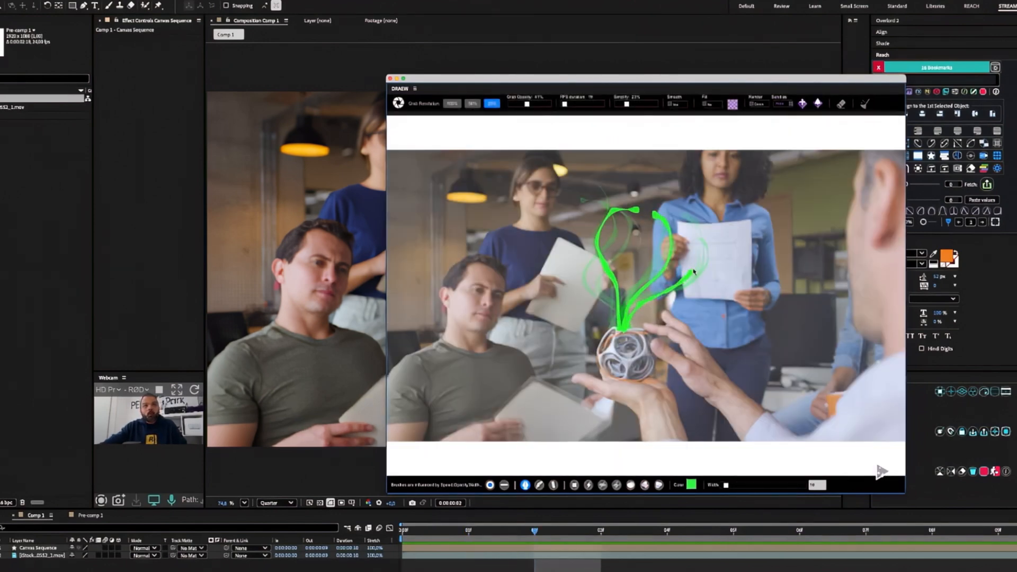
click(881, 472)
mouse_move(625, 329)
mouse_down()
mouse_move(594, 283)
mouse_move(625, 222)
mouse_move(668, 263)
mouse_move(661, 238)
mouse_up()
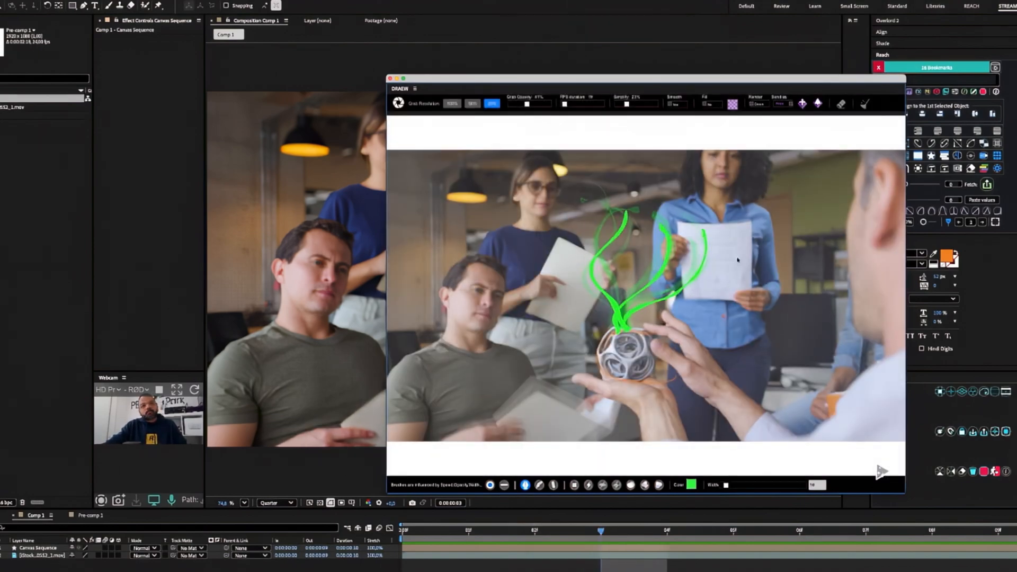
Step: Draw curved green strokes rising from the sphere on the fifth and sixth frames
click(881, 471)
mouse_move(624, 328)
mouse_down()
mouse_move(598, 299)
mouse_move(594, 260)
mouse_move(608, 210)
mouse_move(634, 292)
mouse_move(664, 225)
mouse_up()
drag(632, 317, 702, 240)
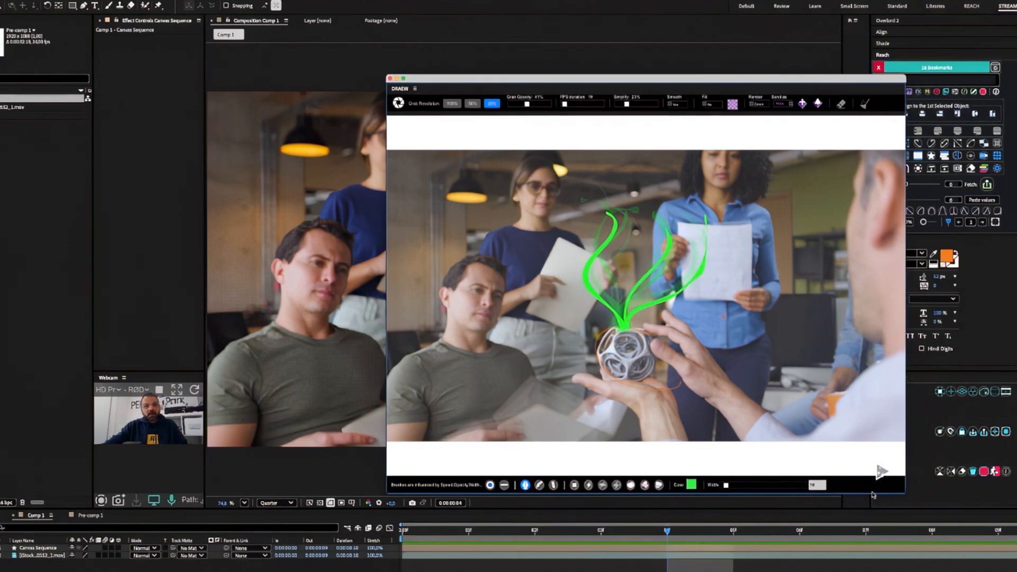
click(876, 470)
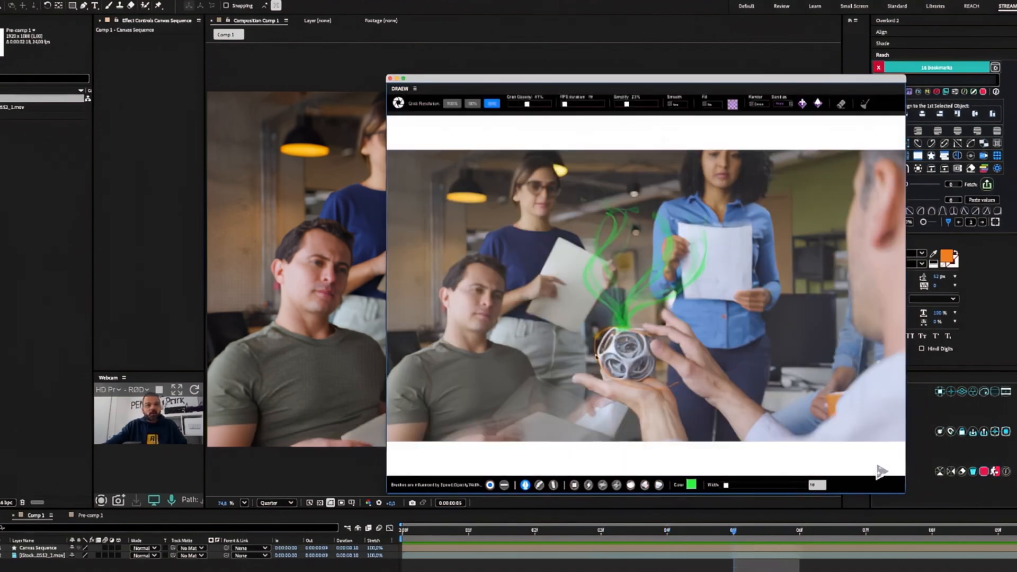
mouse_move(617, 315)
mouse_down()
mouse_move(591, 244)
mouse_move(617, 210)
mouse_move(666, 227)
mouse_move(661, 208)
mouse_move(698, 233)
mouse_up()
click(880, 471)
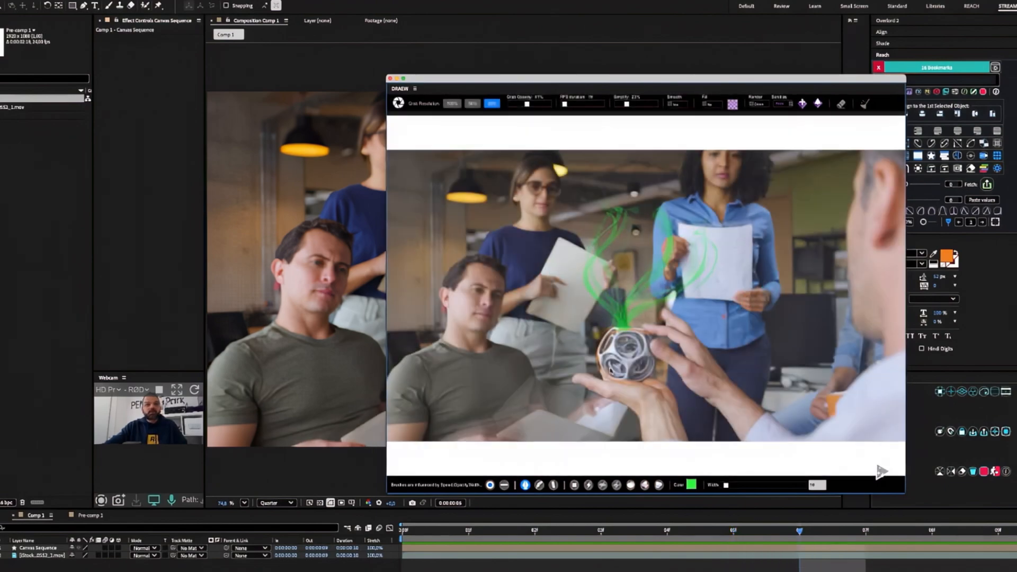
Step: Draw three curved green strokes fanning out from the sphere on each of the seventh to tenth frames
mouse_move(623, 328)
mouse_down()
mouse_move(583, 279)
mouse_move(612, 213)
mouse_up()
drag(629, 310, 664, 211)
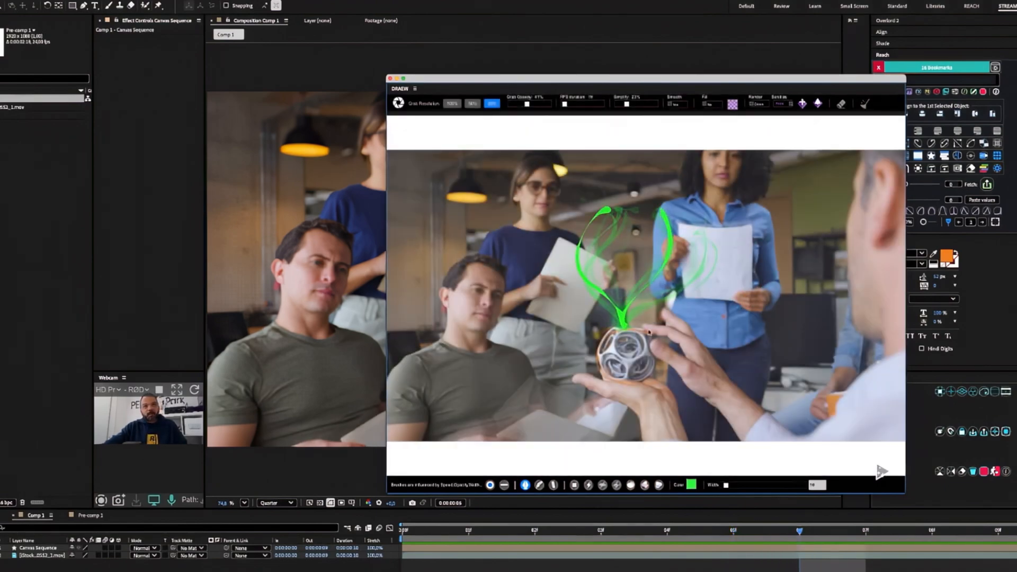
drag(644, 309, 705, 236)
click(879, 471)
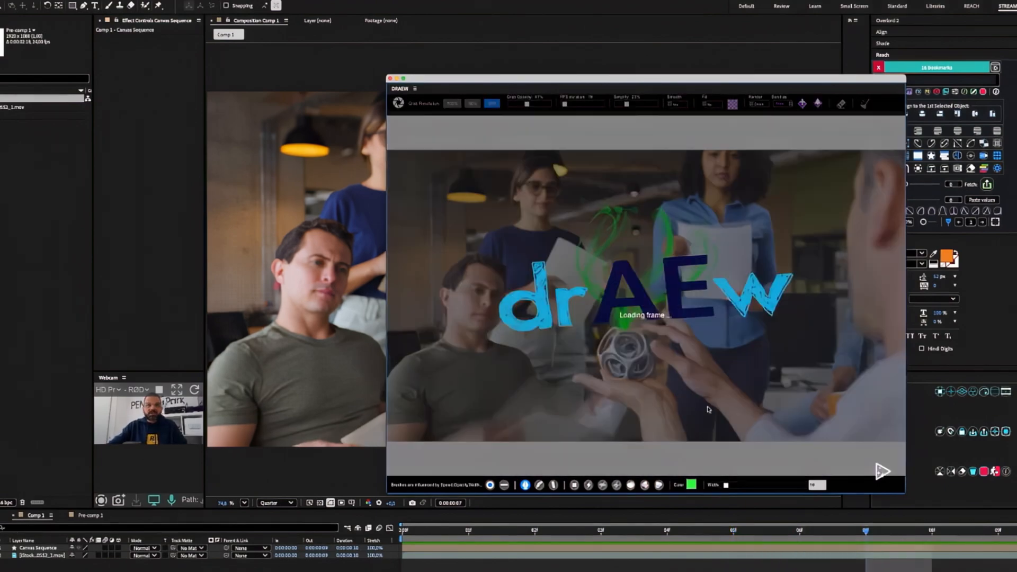
mouse_move(621, 326)
mouse_down()
mouse_move(599, 295)
mouse_move(594, 245)
mouse_move(670, 225)
mouse_move(654, 305)
mouse_move(708, 241)
mouse_up()
click(880, 471)
mouse_move(622, 324)
mouse_down()
mouse_move(601, 297)
mouse_move(616, 219)
mouse_move(659, 254)
mouse_move(623, 319)
mouse_move(632, 331)
mouse_move(702, 236)
mouse_up()
click(879, 471)
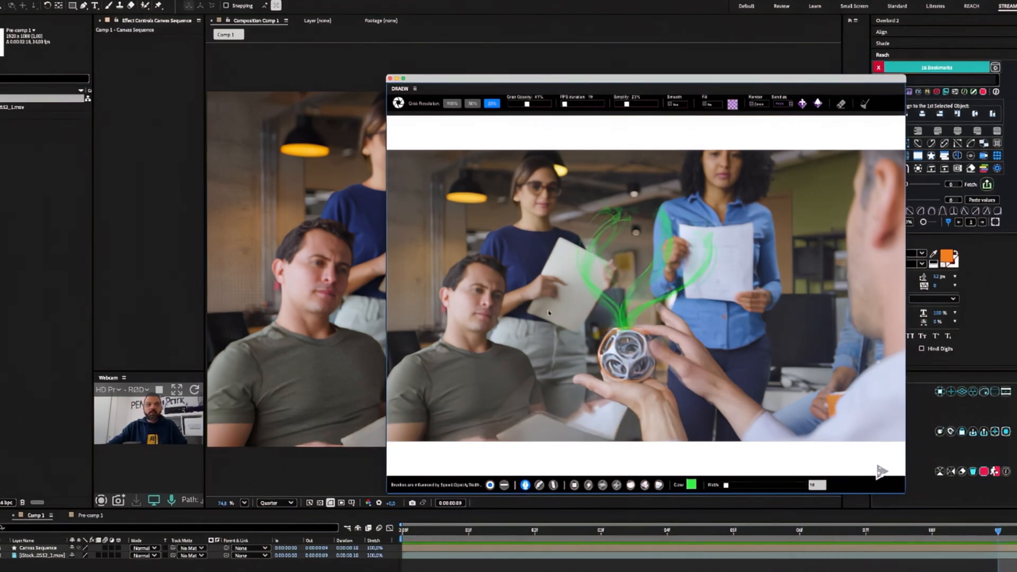
click(881, 471)
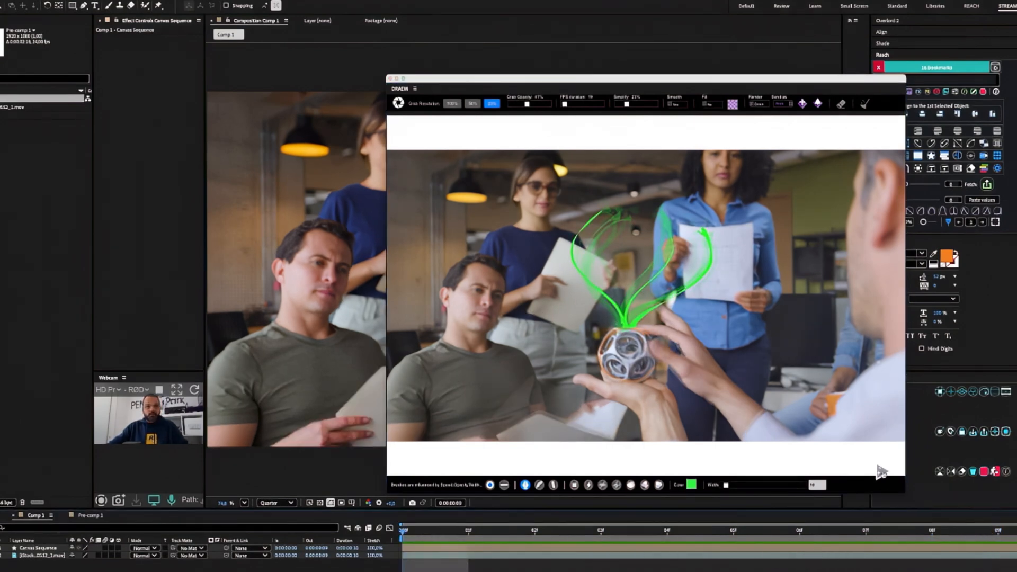
Step: Send the drawn frames to the After Effects composition and match the new sequence's fill colour to its green stroke colour
click(819, 105)
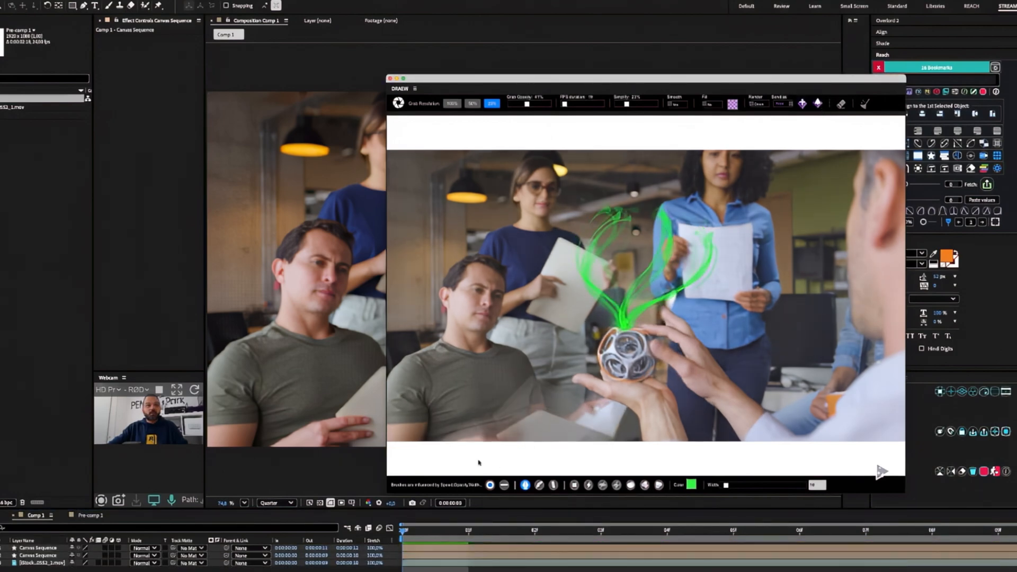
drag(563, 80, 1016, 159)
click(498, 302)
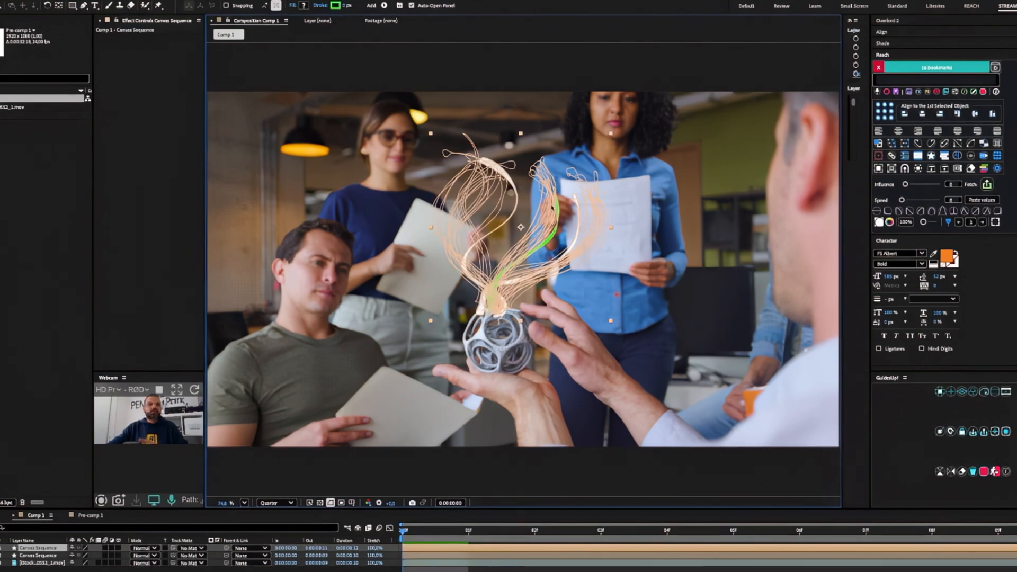
click(304, 5)
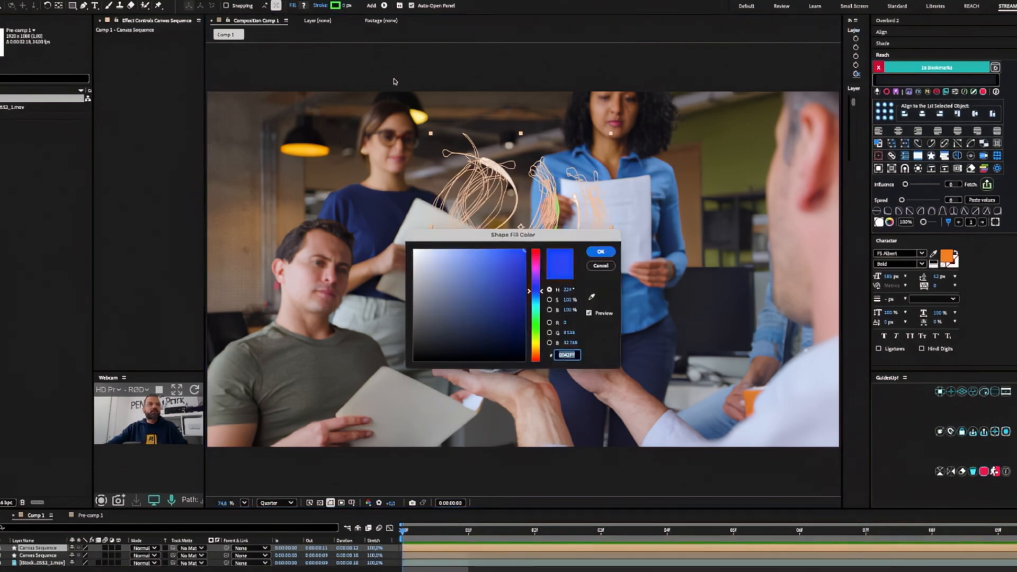
click(592, 297)
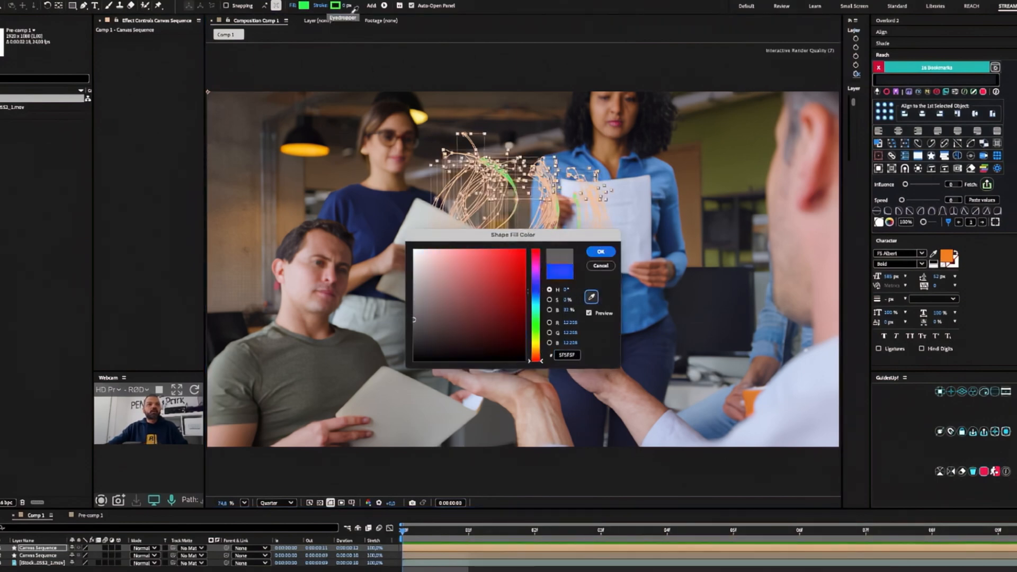
click(339, 6)
key(Return)
click(554, 569)
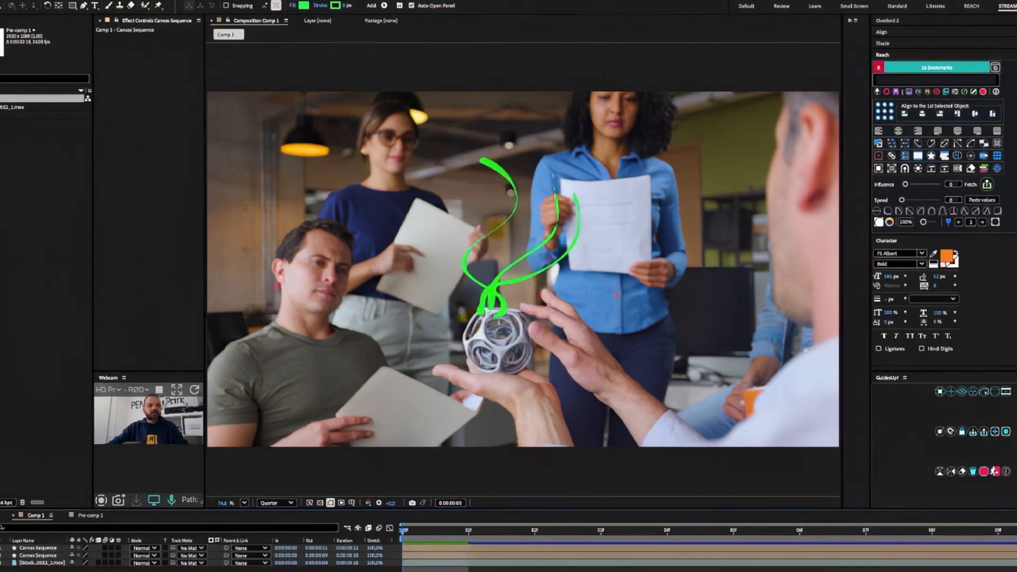
Step: Preview the animation and pre-compose the new Canvas Sequence layer as Tentacles
key(space)
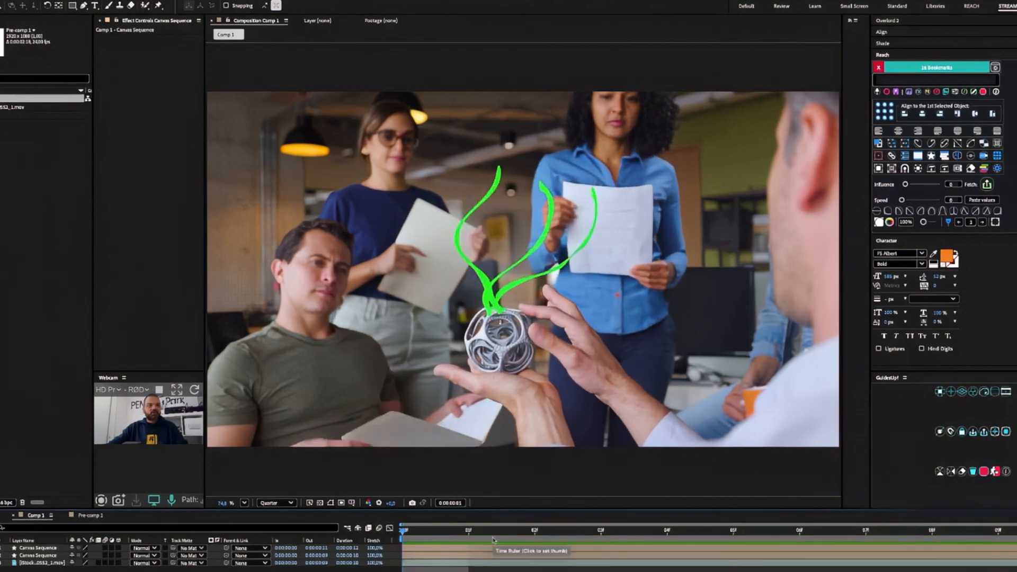
click(523, 550)
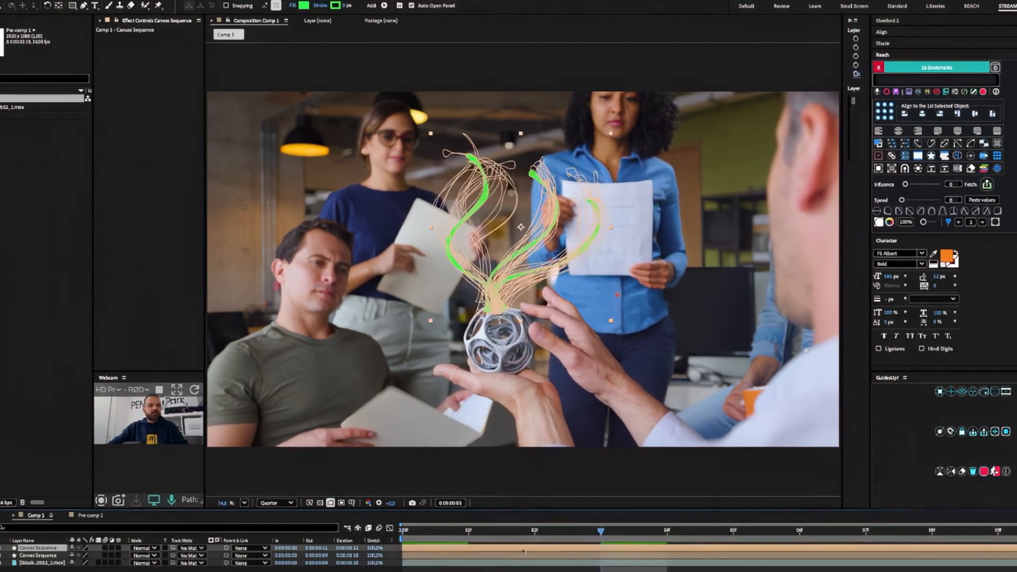
key(ctrl+shift+c)
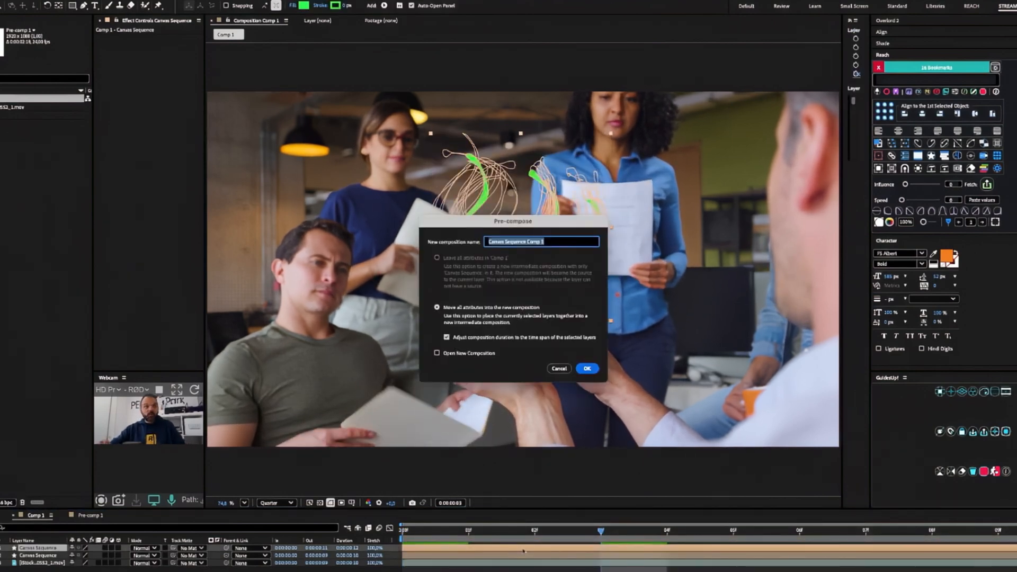
key(BackSpace)
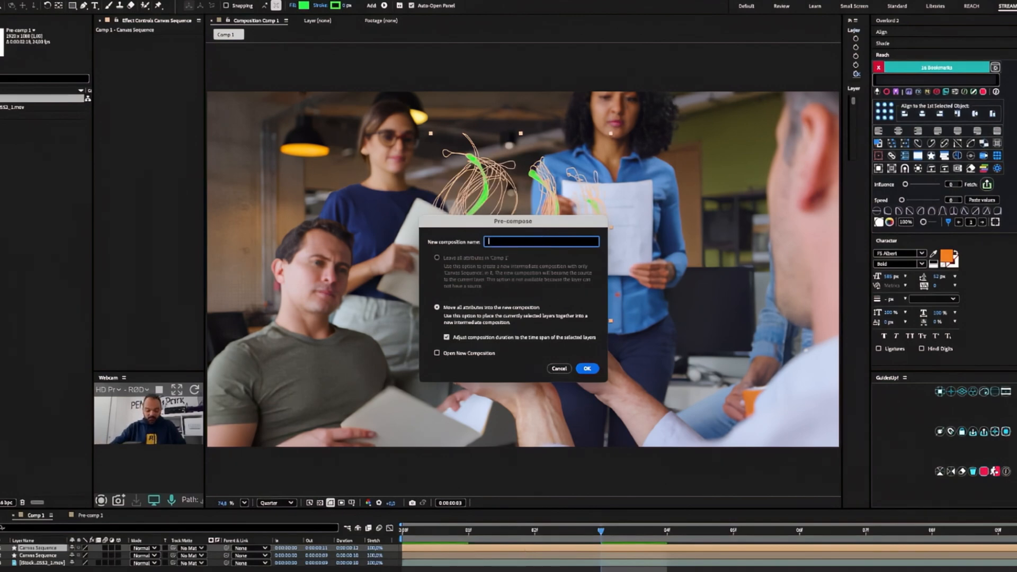
text(Tentacles)
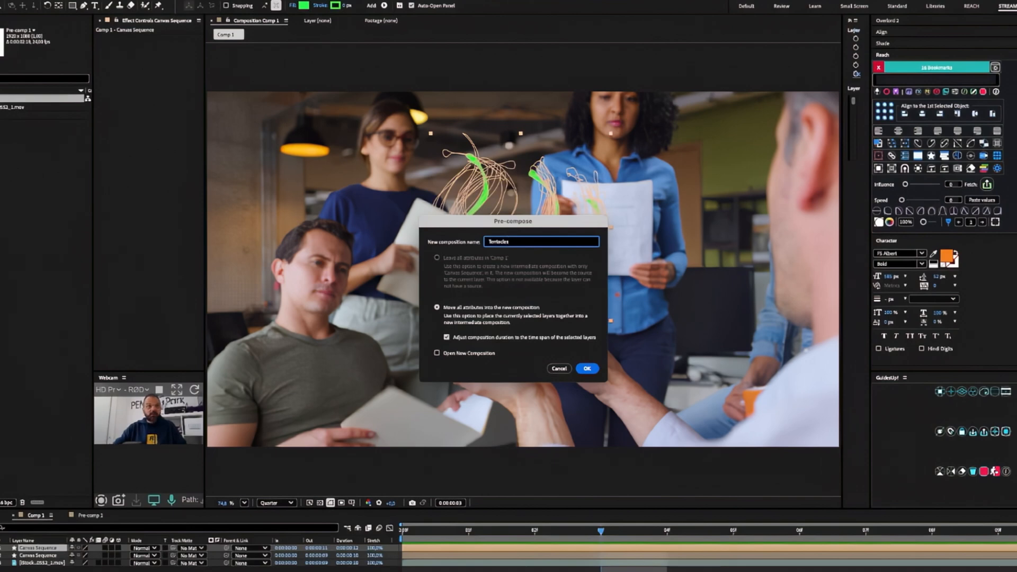
key(Return)
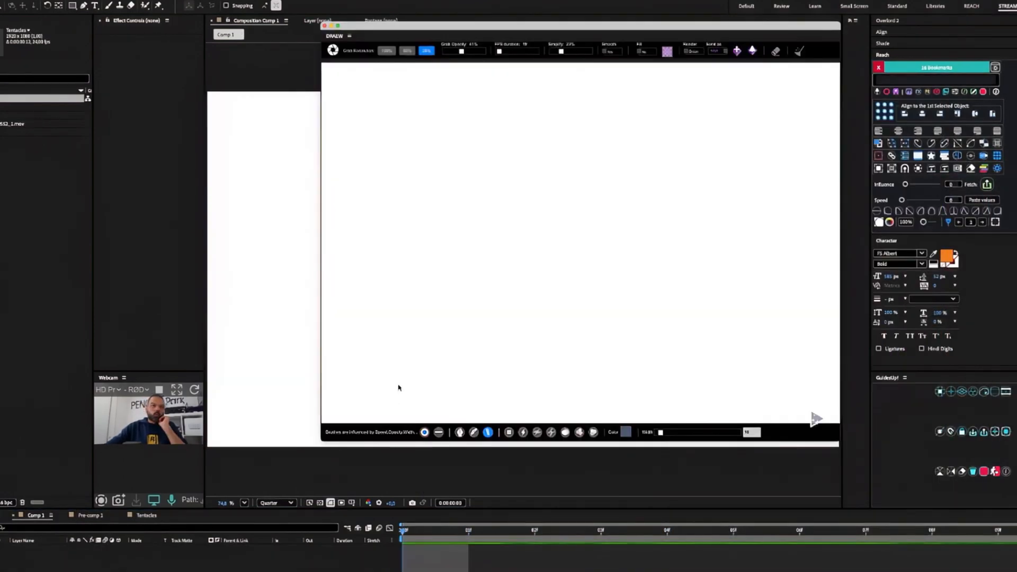
Step: Draw a thin spiral and a thicker curve on the blank DRAEW canvas and send them to the composition as layers
mouse_move(397, 387)
mouse_down()
mouse_move(424, 340)
mouse_move(538, 331)
mouse_move(618, 300)
mouse_move(625, 269)
mouse_move(608, 223)
mouse_move(544, 200)
mouse_move(474, 210)
mouse_move(459, 241)
mouse_move(514, 255)
mouse_move(519, 238)
mouse_move(488, 247)
mouse_up()
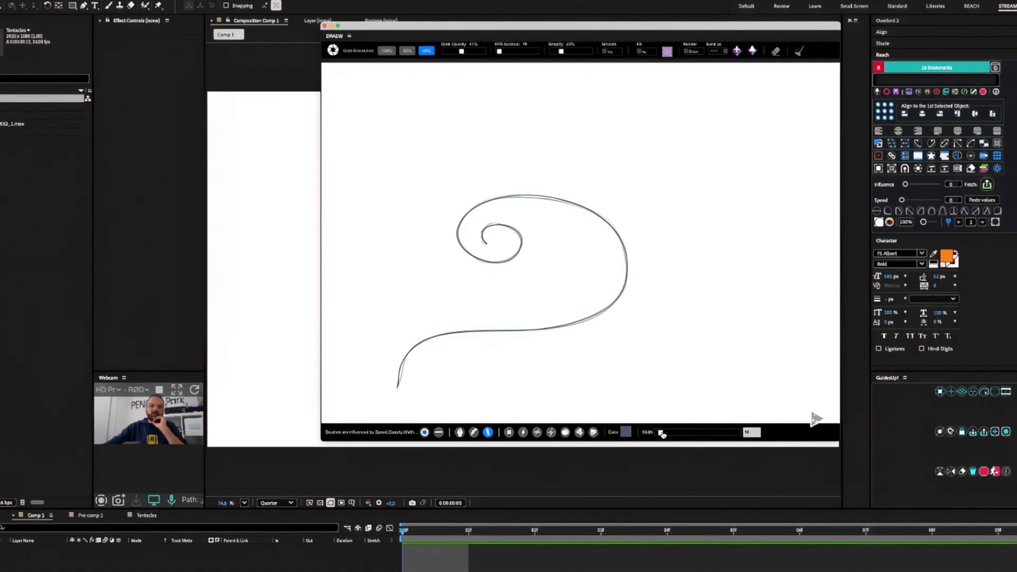
mouse_move(555, 400)
mouse_down()
mouse_move(676, 362)
mouse_move(720, 307)
mouse_move(643, 231)
mouse_up()
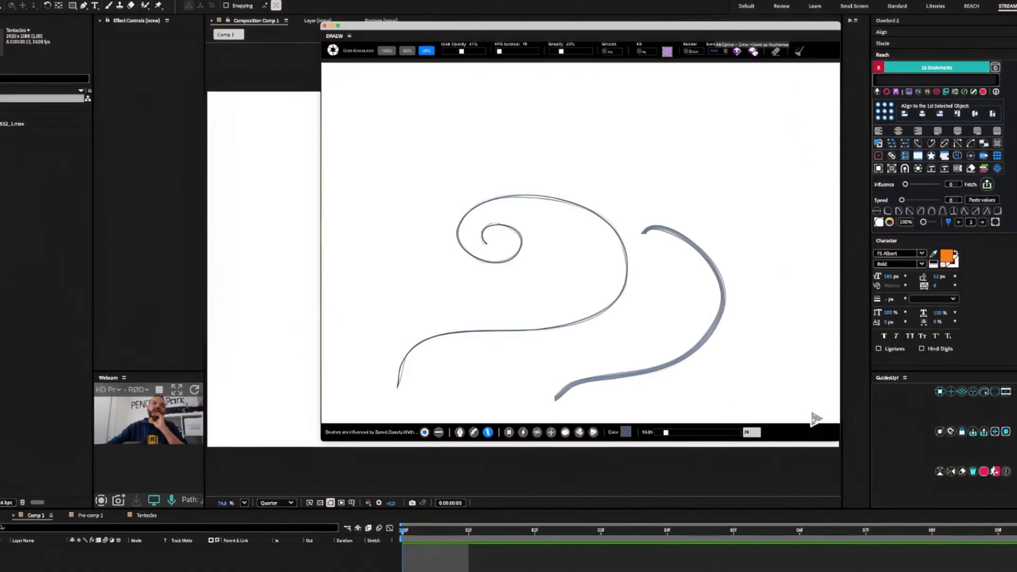
click(725, 51)
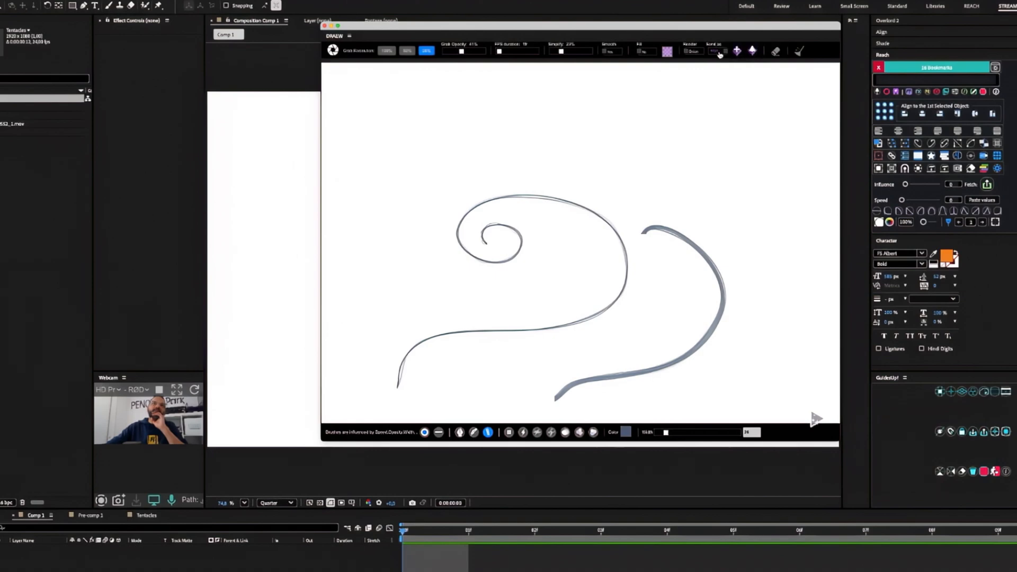
click(753, 51)
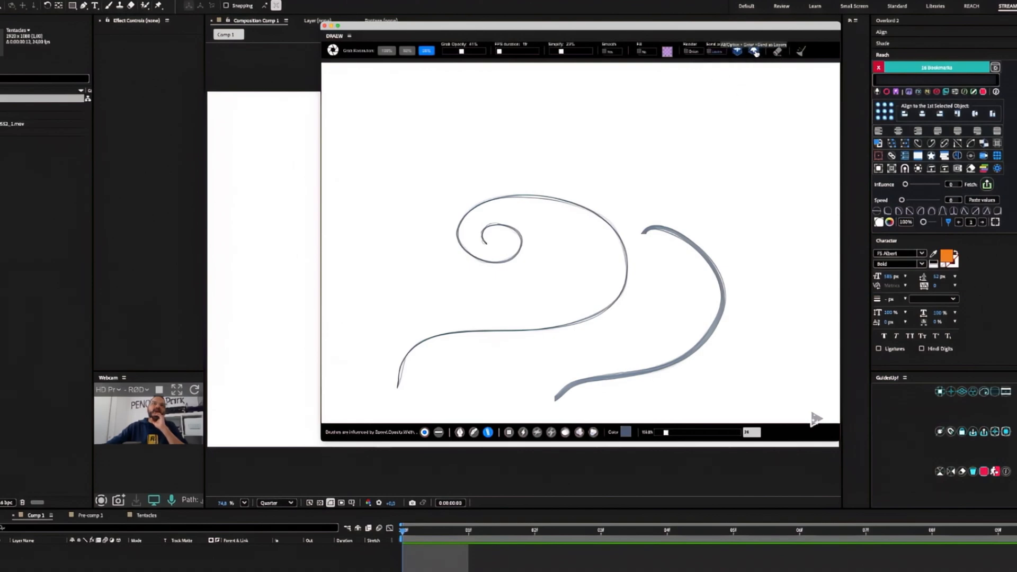
mouse_move(503, 37)
mouse_down()
mouse_move(648, 61)
mouse_move(1016, 85)
mouse_up()
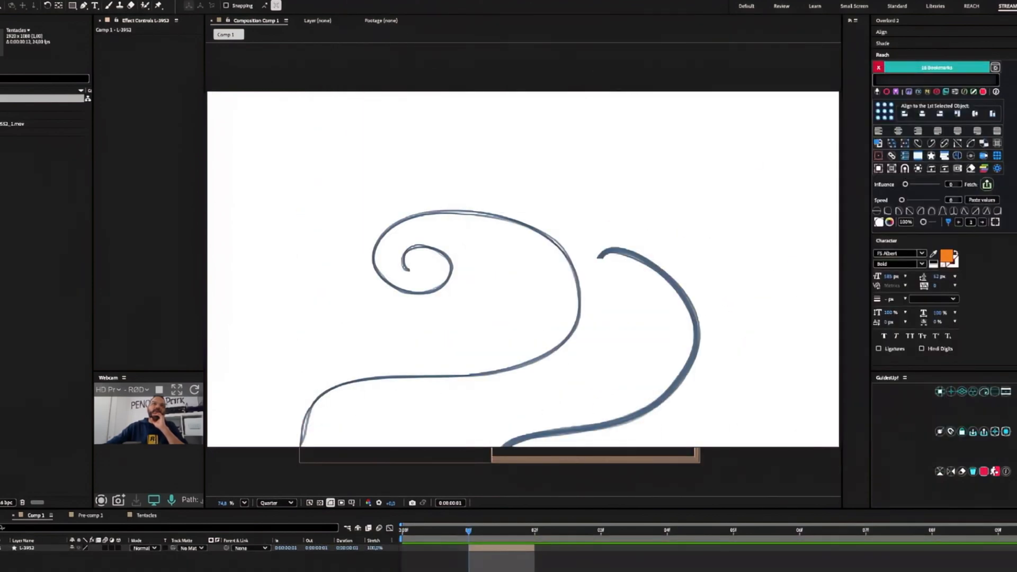
Step: Extend the sent layer to the end of the timeline and move its strokes up inside the frame
drag(533, 549, 1016, 552)
drag(535, 531, 602, 530)
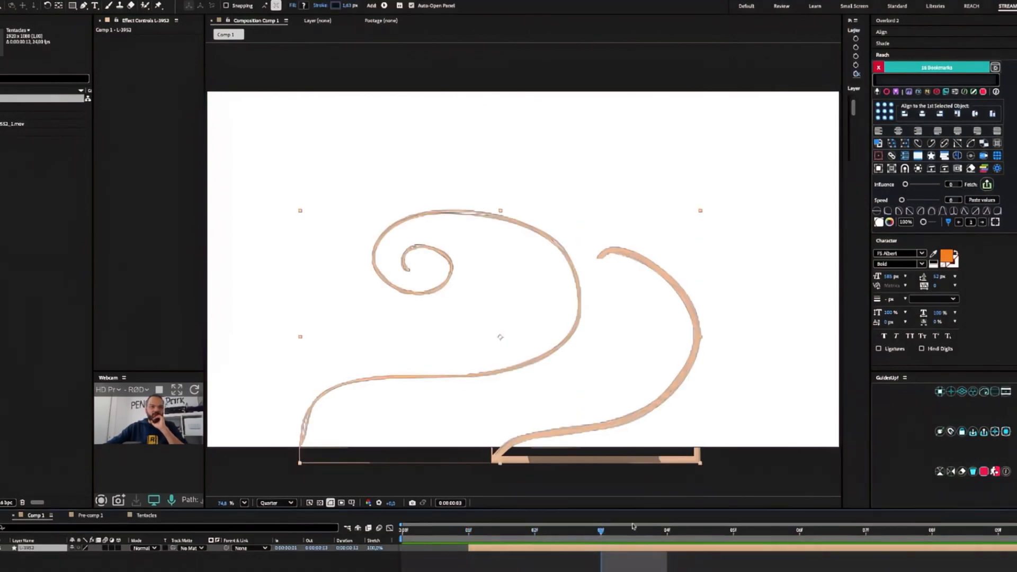
click(643, 481)
click(609, 423)
mouse_move(610, 423)
mouse_down()
mouse_move(629, 341)
mouse_move(628, 359)
mouse_up()
Step: Set the preview resolution to Full and reshape the thicker curve by pulling a vertex on its lower edge outward
click(263, 501)
click(271, 510)
click(681, 332)
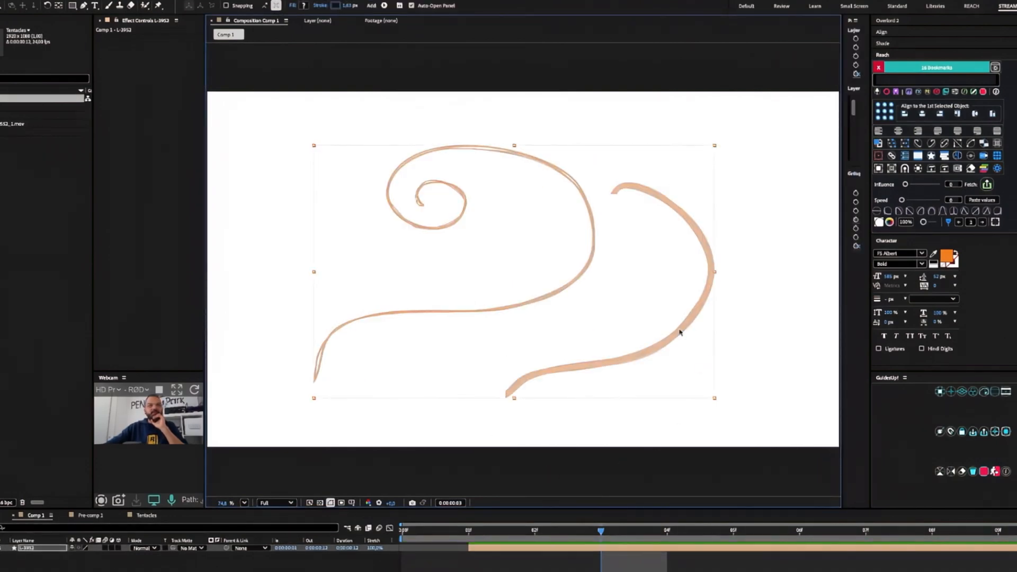
key(g)
mouse_move(682, 332)
mouse_down()
mouse_move(718, 383)
mouse_move(714, 418)
mouse_up()
mouse_move(684, 333)
mouse_down()
mouse_move(742, 336)
mouse_move(778, 370)
mouse_move(742, 360)
mouse_move(724, 370)
mouse_up()
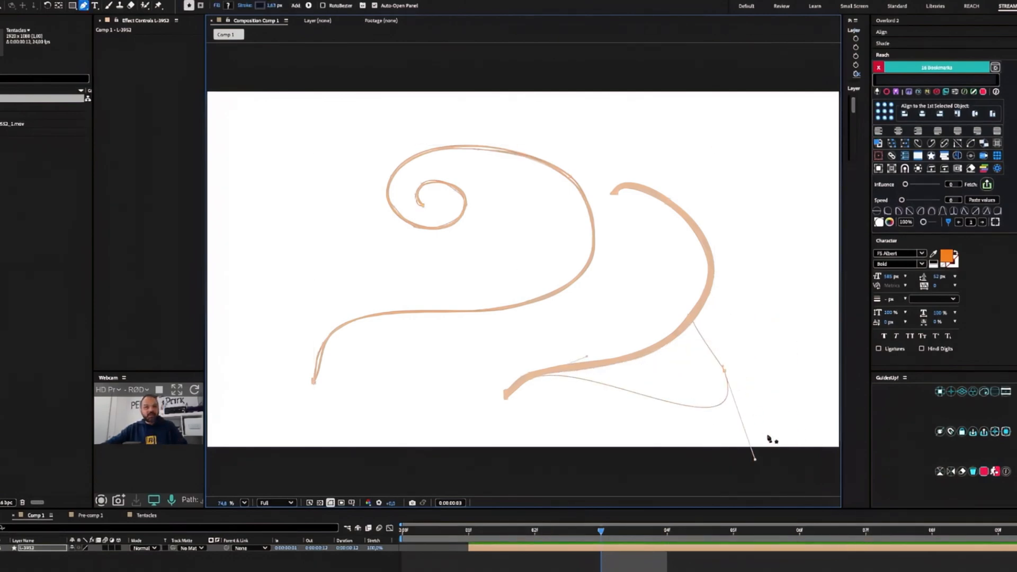
key(v)
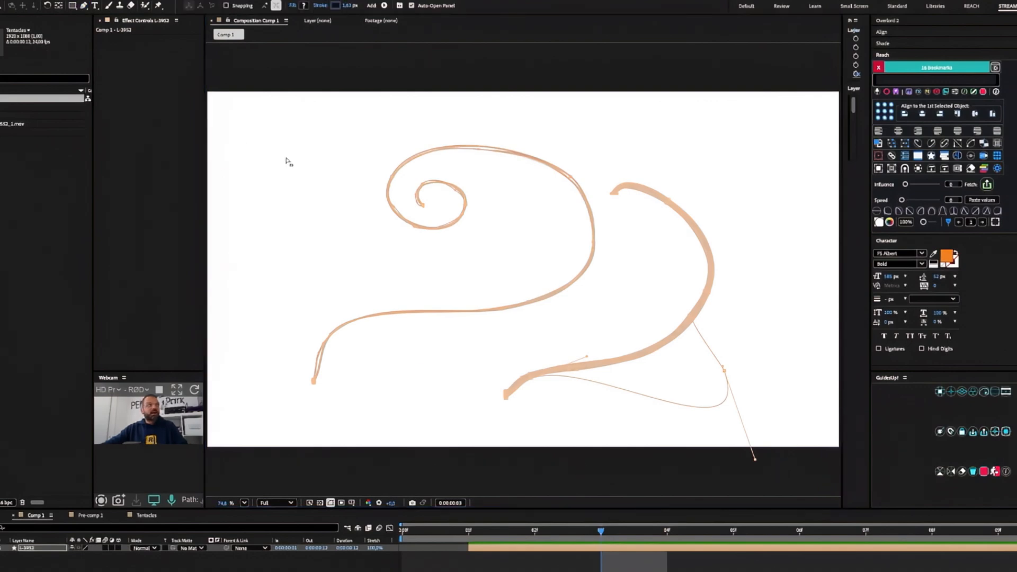
click(524, 475)
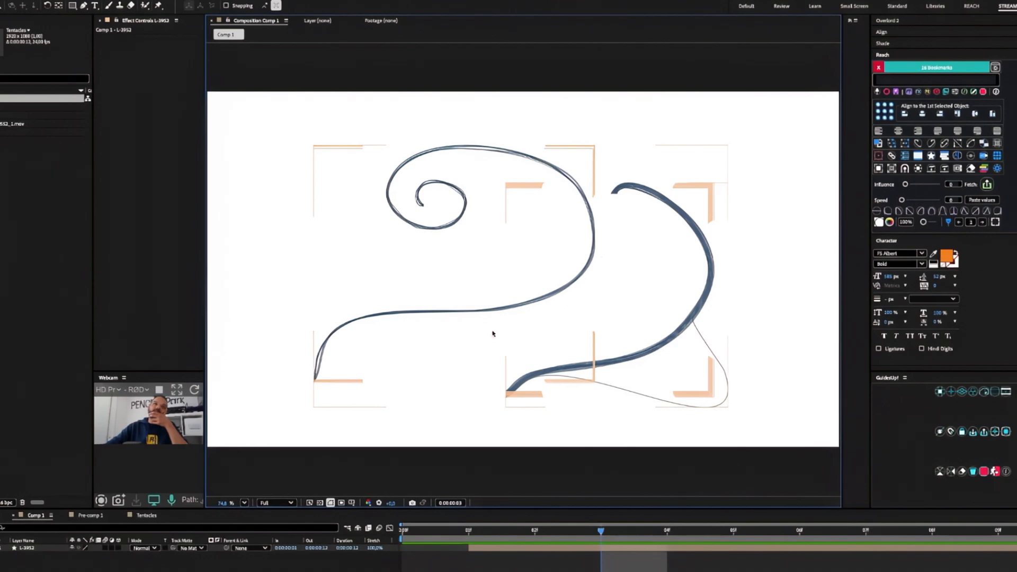
Step: Delete the layer holding the spiral and curve strokes from the composition
key(ctrl+a)
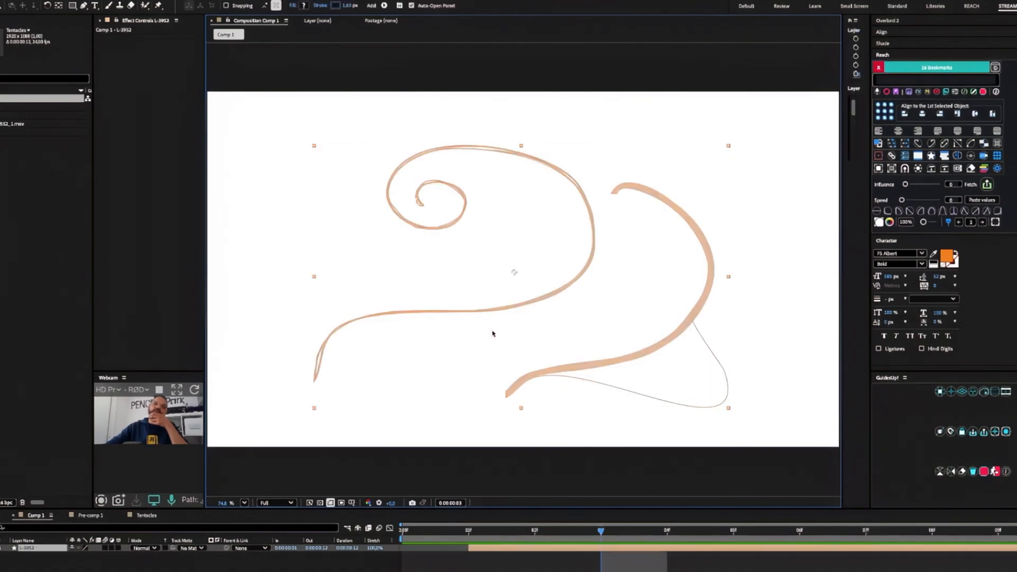
click(527, 170)
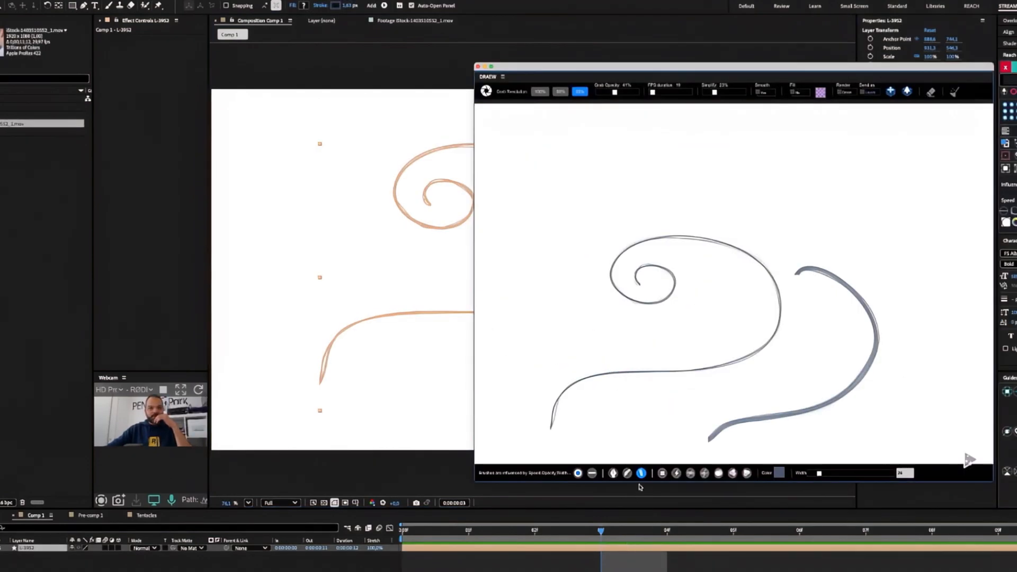
click(578, 548)
key(Delete)
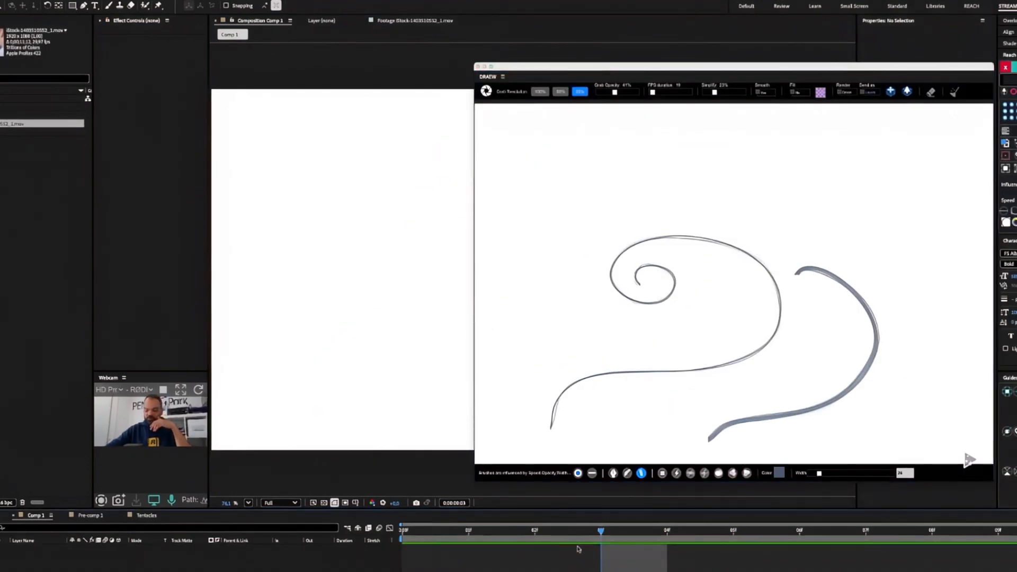
Step: Stamp magenta (#cd2aa5e8) squares on the blank canvas with the square brush, increasing the brush width between stamps
click(662, 473)
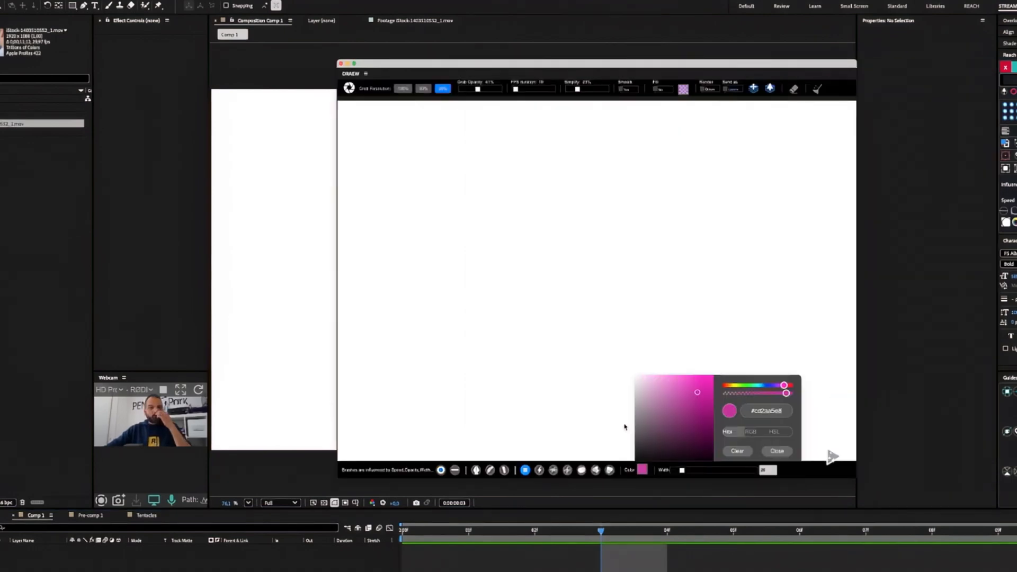
click(623, 426)
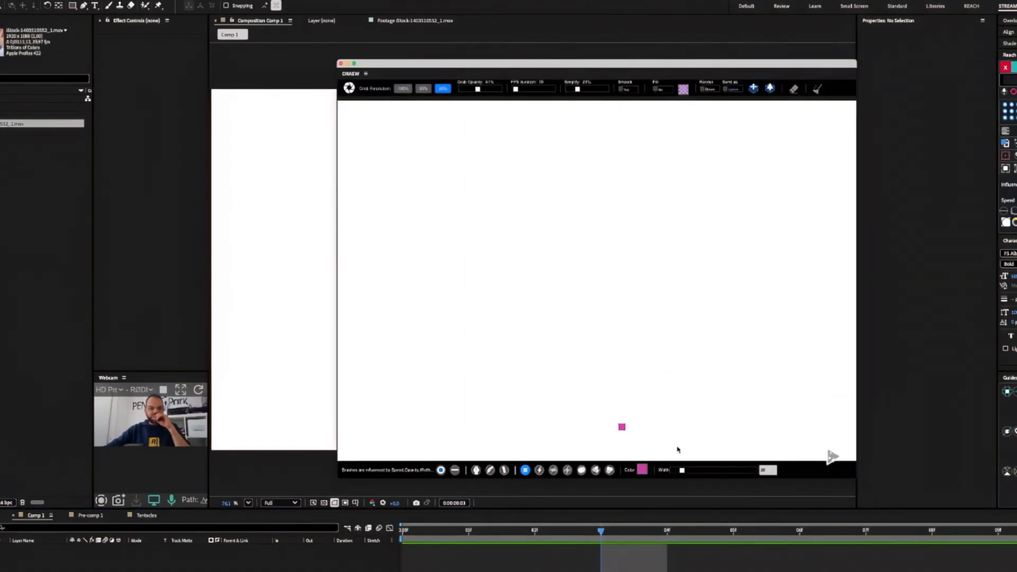
drag(683, 472, 695, 472)
click(664, 409)
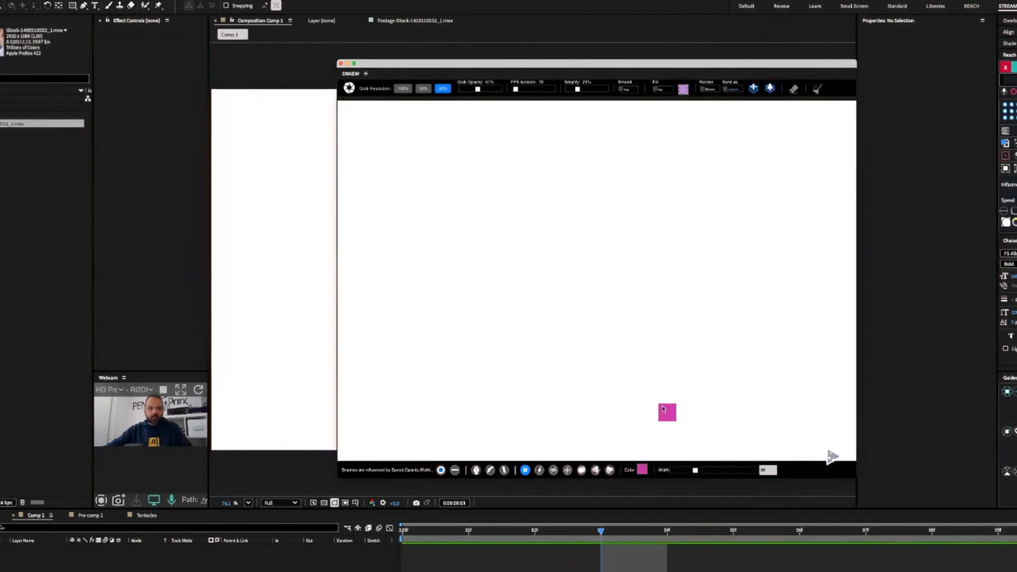
drag(695, 473, 703, 471)
click(666, 369)
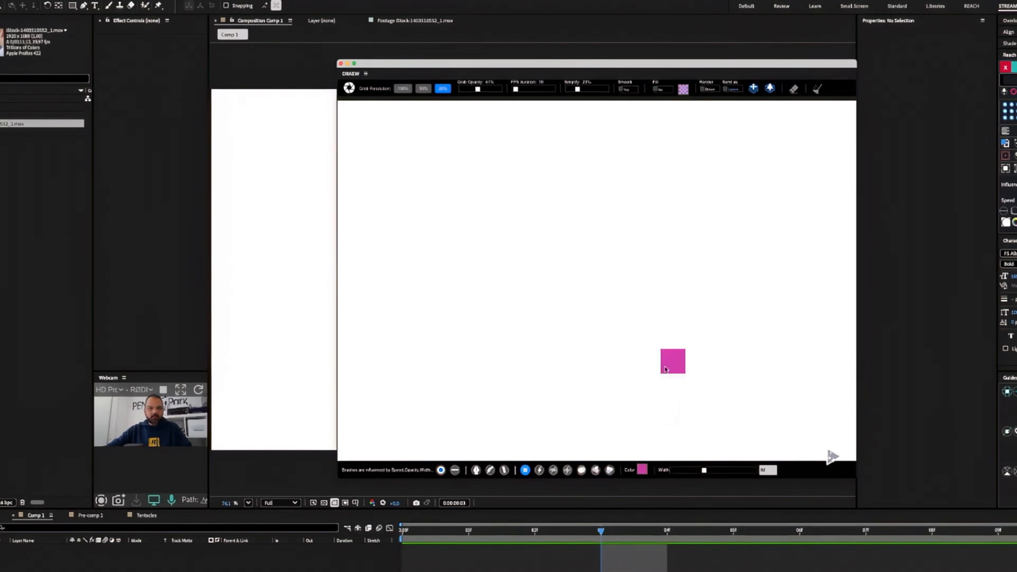
Step: Stamp four more magenta squares up and to the left of the first one, forming a diagonal row of five
click(644, 337)
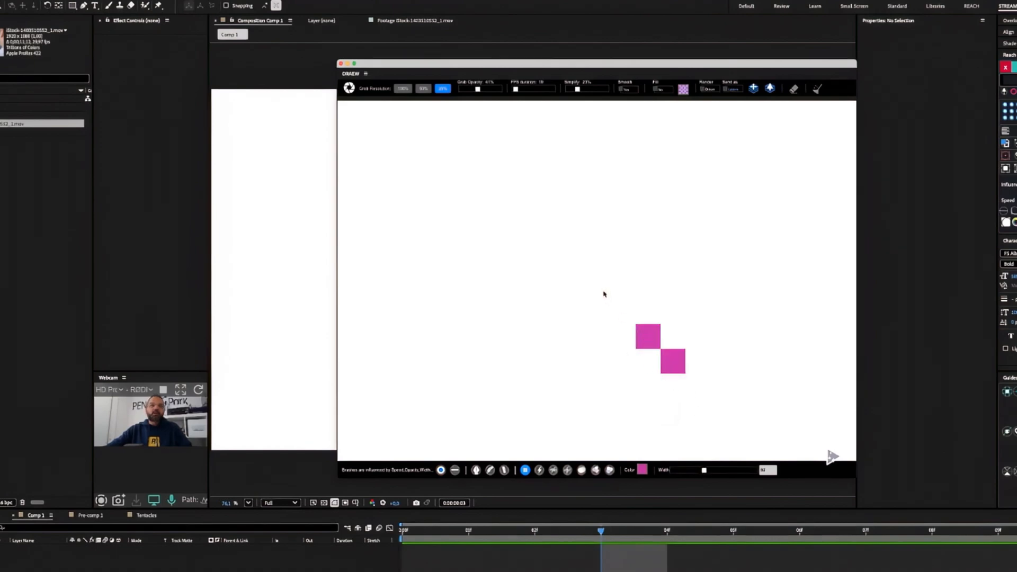
click(613, 305)
click(575, 271)
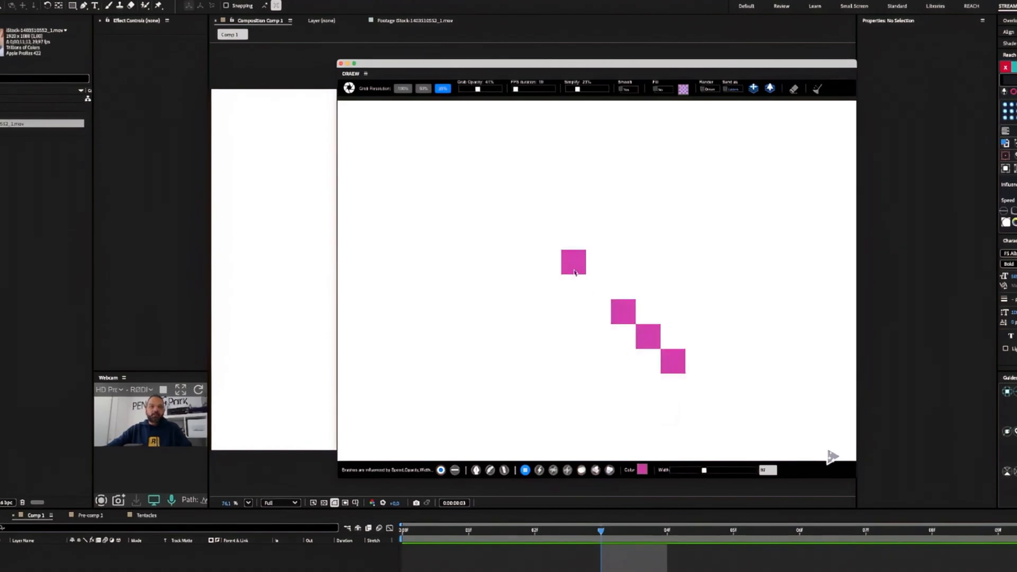
click(605, 292)
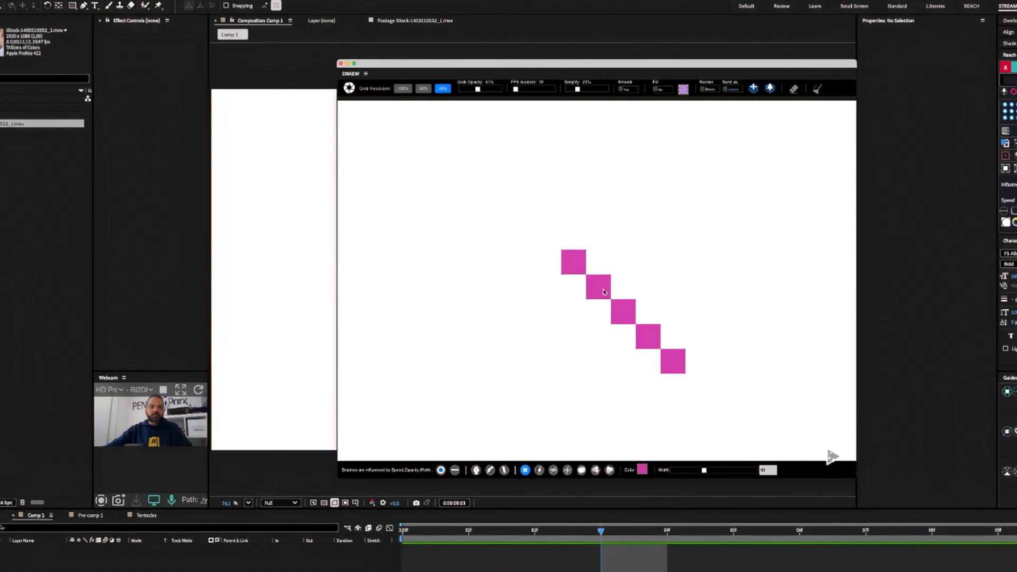
Step: Change the brush colour to a semi-transparent teal and draw a long horizontal row of squares across the diagonal
click(642, 469)
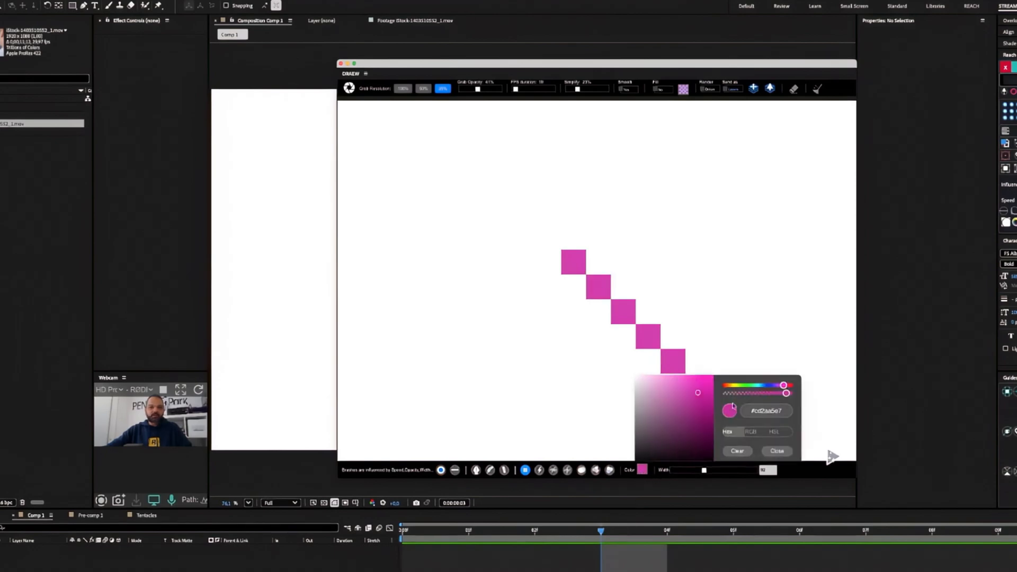
click(759, 393)
drag(754, 386, 758, 385)
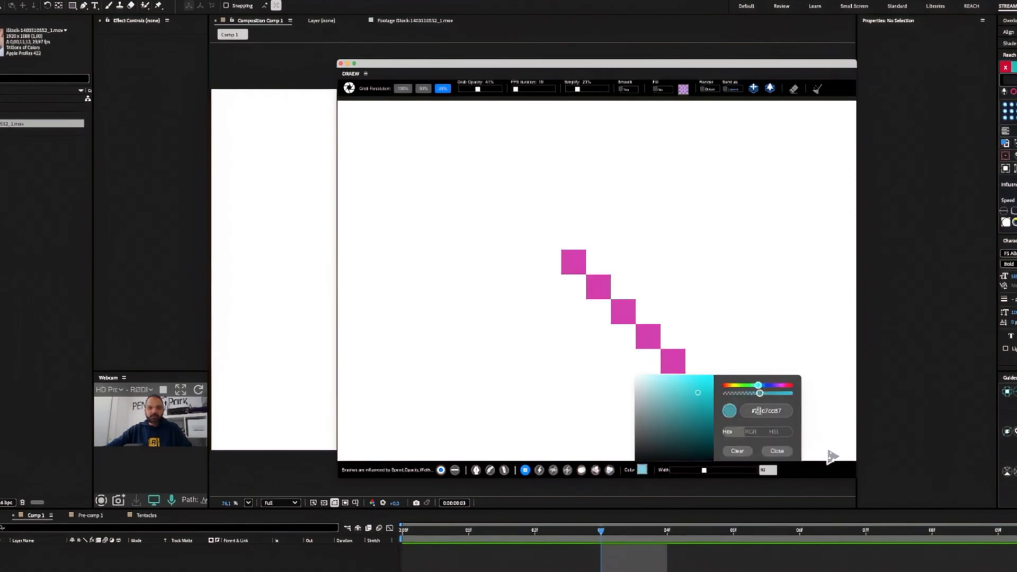
mouse_move(496, 313)
mouse_down()
mouse_move(771, 315)
mouse_move(752, 319)
mouse_up()
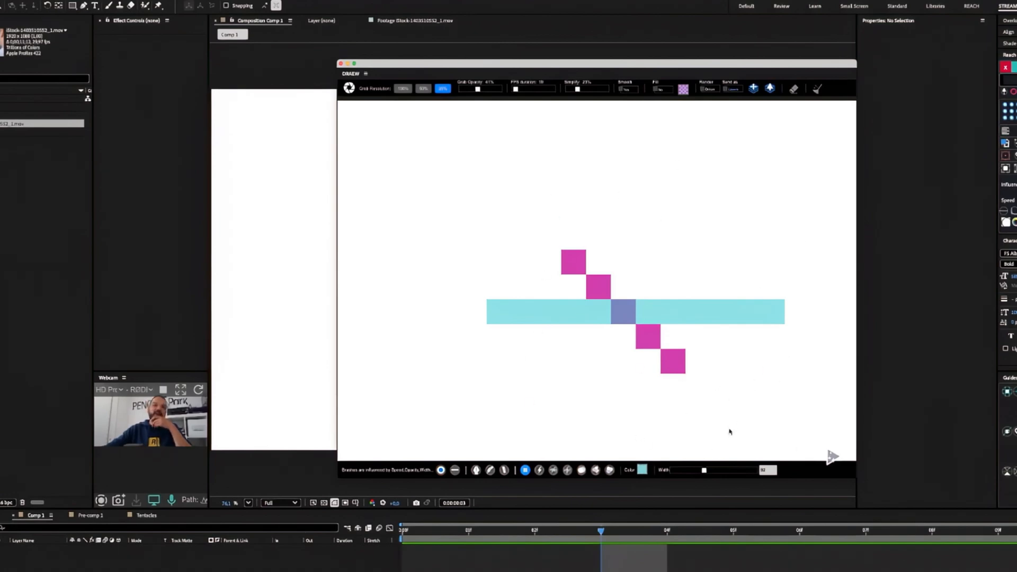
Step: Send the square drawing to the composition, move the drawing window out of view, and select the new layer
click(728, 90)
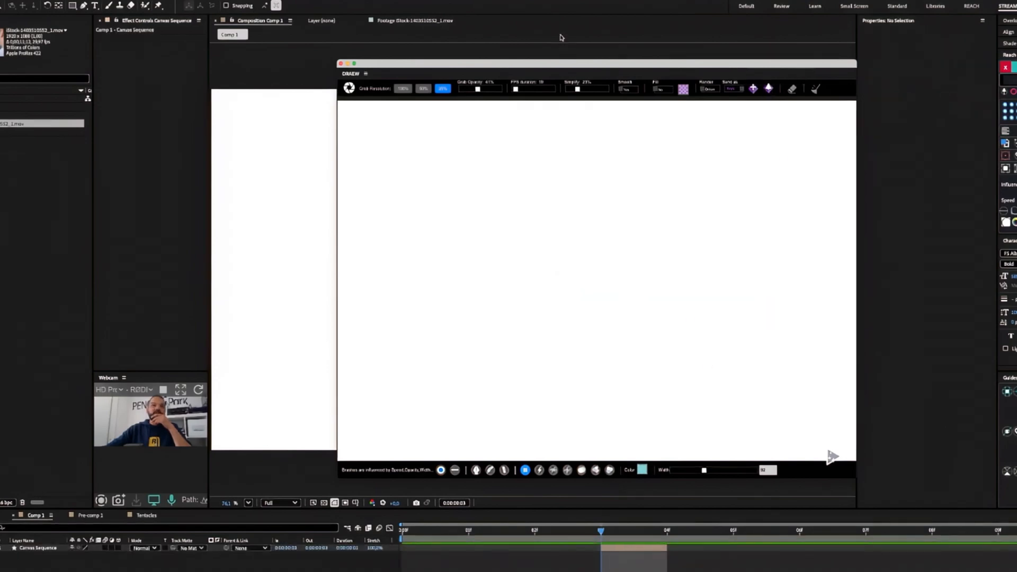
drag(565, 67, 1016, 82)
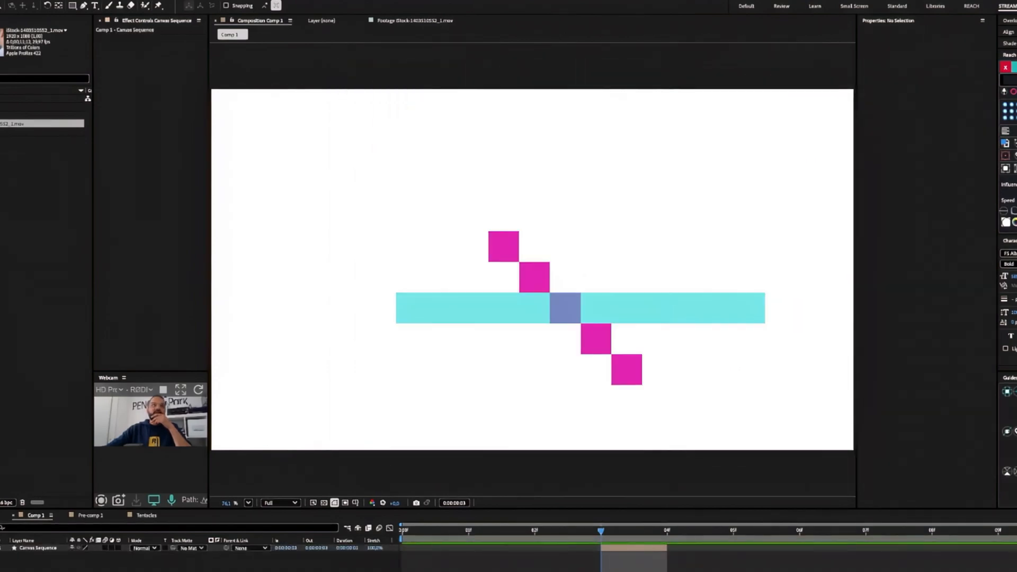
click(586, 309)
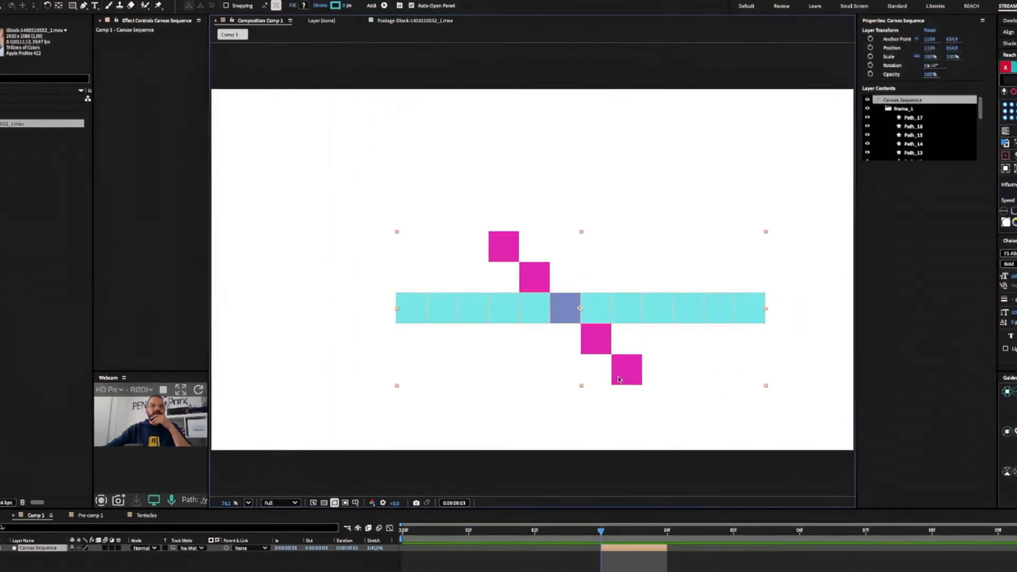
Step: Make the Canvas Sequence layer 3D, keep the Advanced 3D renderer, and extrude its squares
click(118, 549)
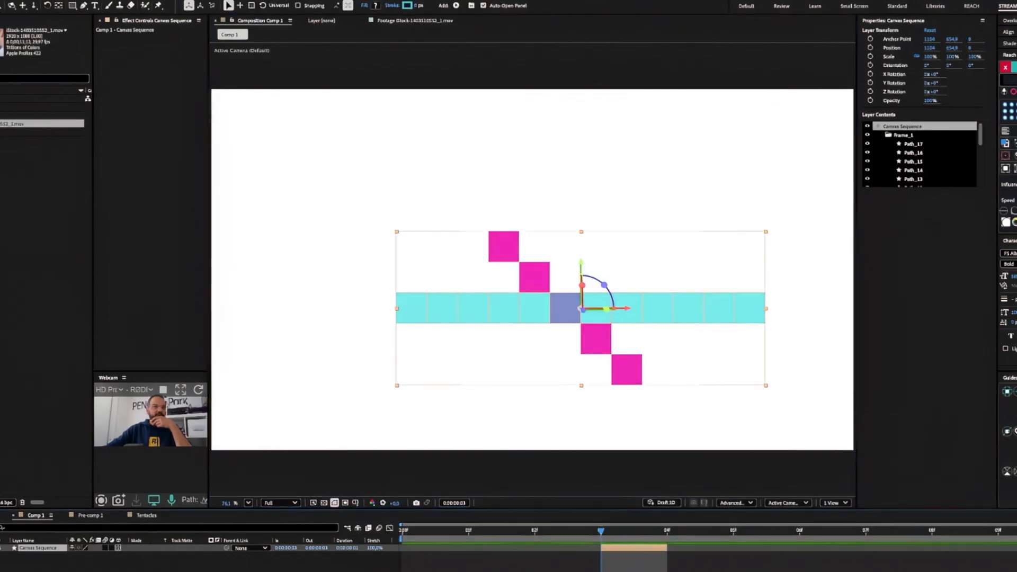
click(737, 504)
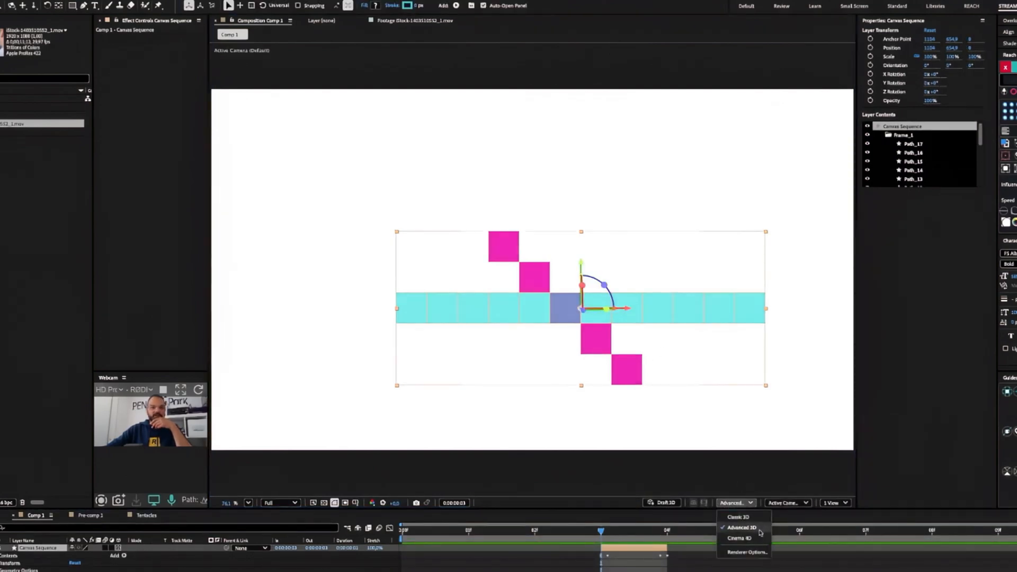
click(822, 523)
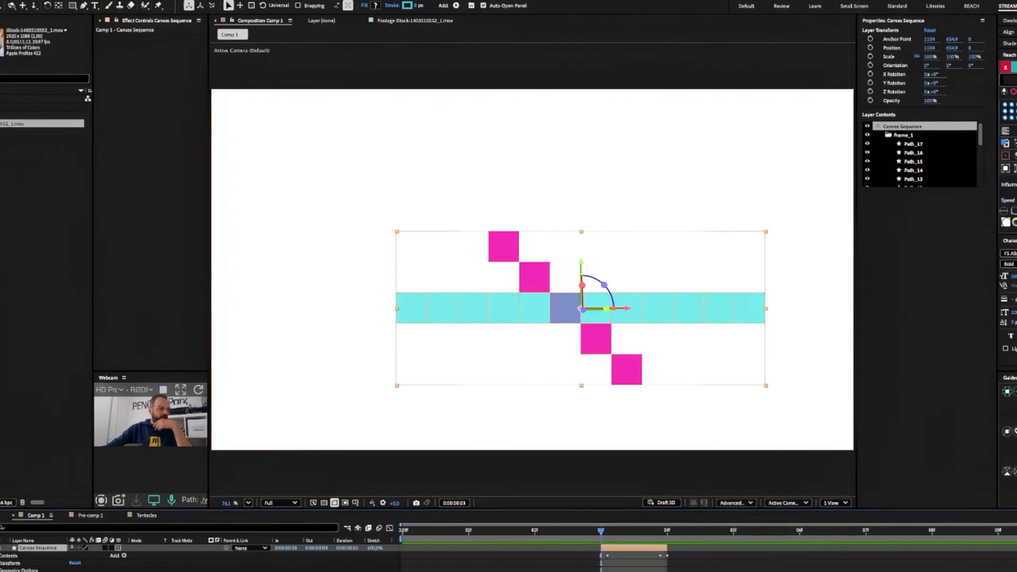
scroll(508, 557, down, 1)
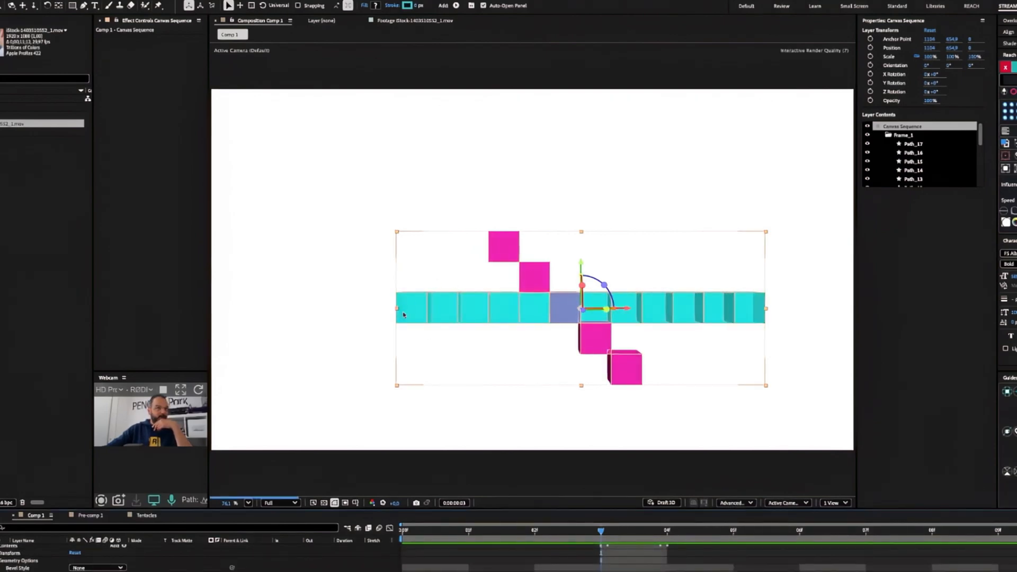
Step: Adjust the extrusion depth until the squares form roughly equal-sided cubes
key(c)
drag(572, 320, 510, 288)
drag(76, 571, 67, 571)
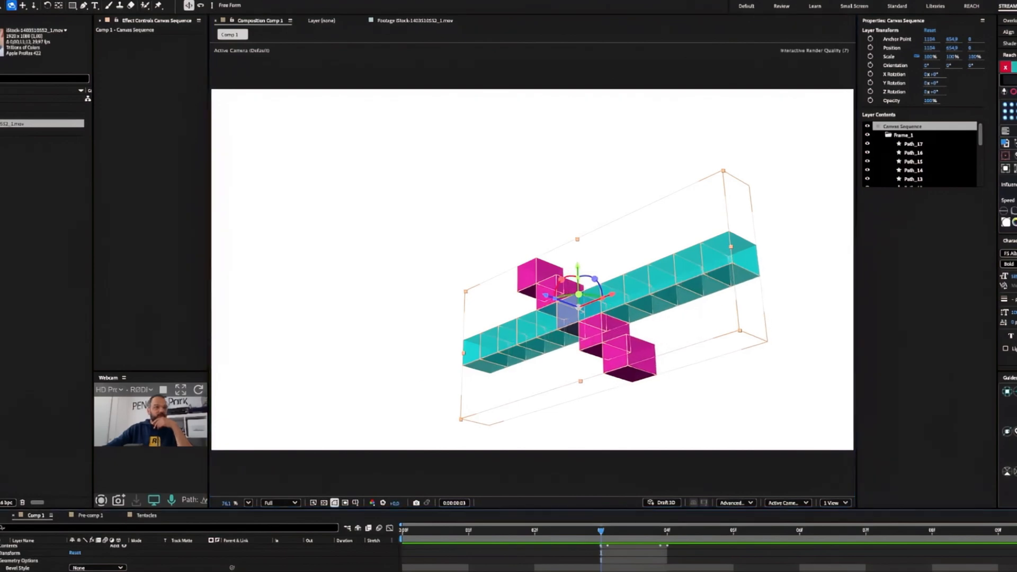
key(v)
click(778, 354)
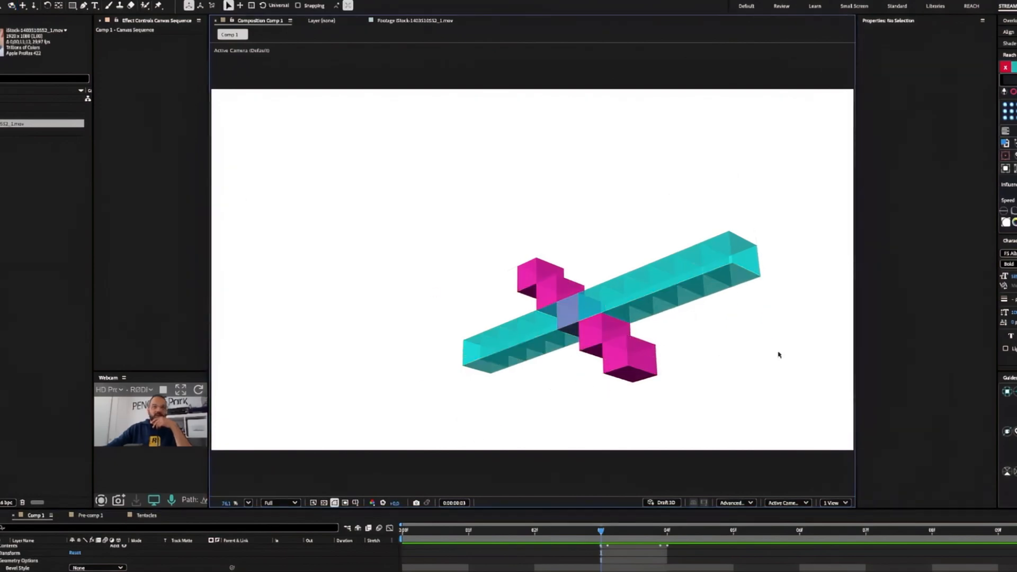
Step: Pull the two lower magenta cubes out of the diagonal row and place them apart below the teal bar
click(757, 360)
click(615, 358)
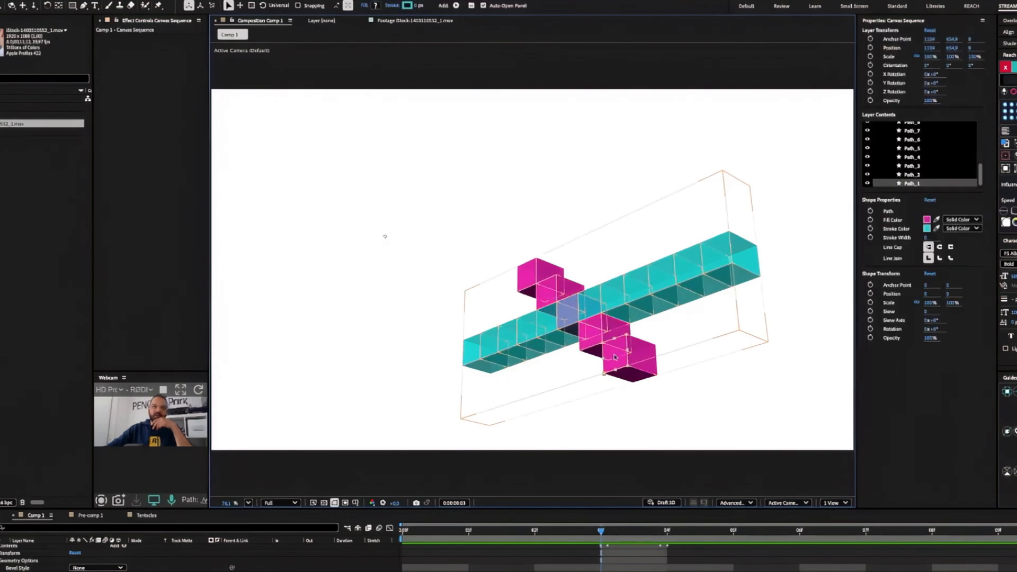
drag(616, 356, 626, 368)
click(588, 333)
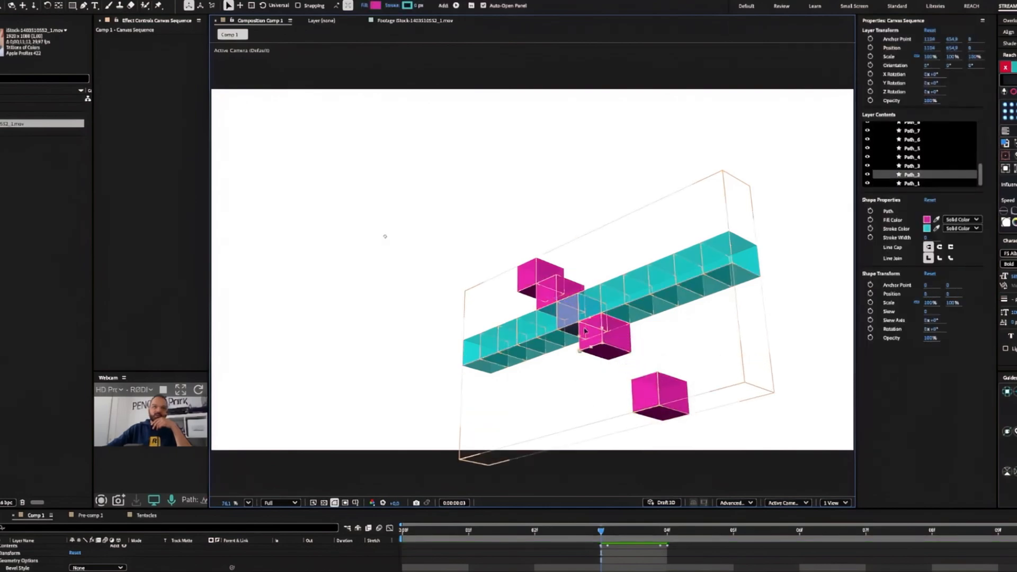
drag(588, 334, 550, 401)
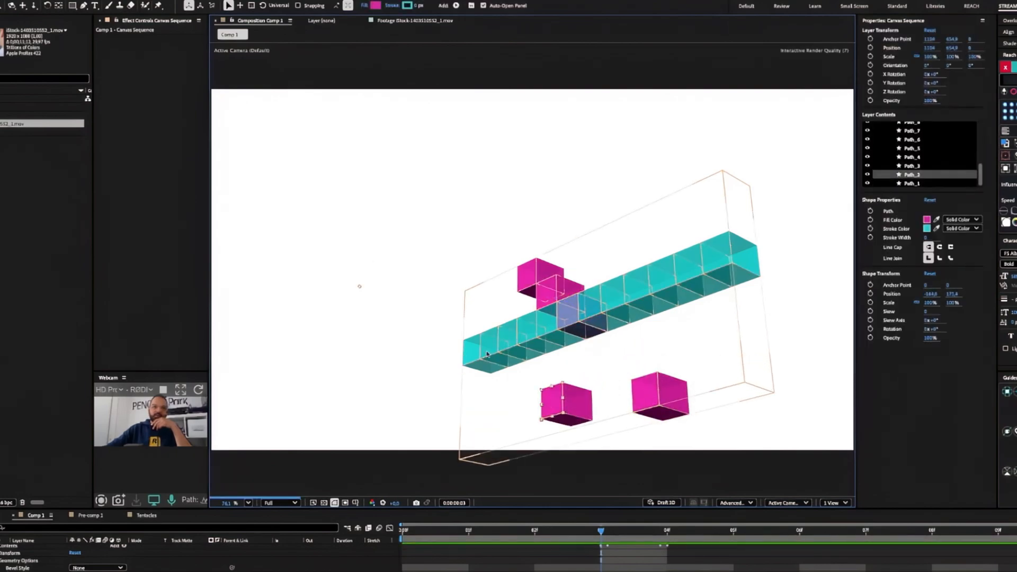
Step: Detach the teal cubes at both ends of the bar and move them outward from it
click(466, 349)
drag(466, 350, 356, 332)
click(745, 259)
drag(745, 259, 809, 297)
click(783, 435)
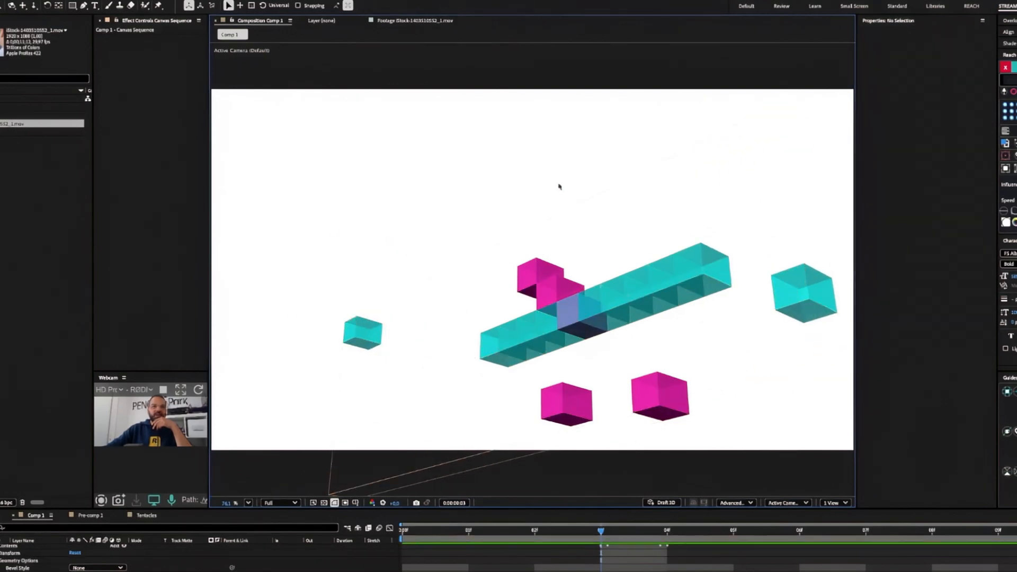
Step: Move the whole cube layer up and to the left, and slightly reduce its extrusion depth
drag(635, 285, 601, 234)
click(805, 424)
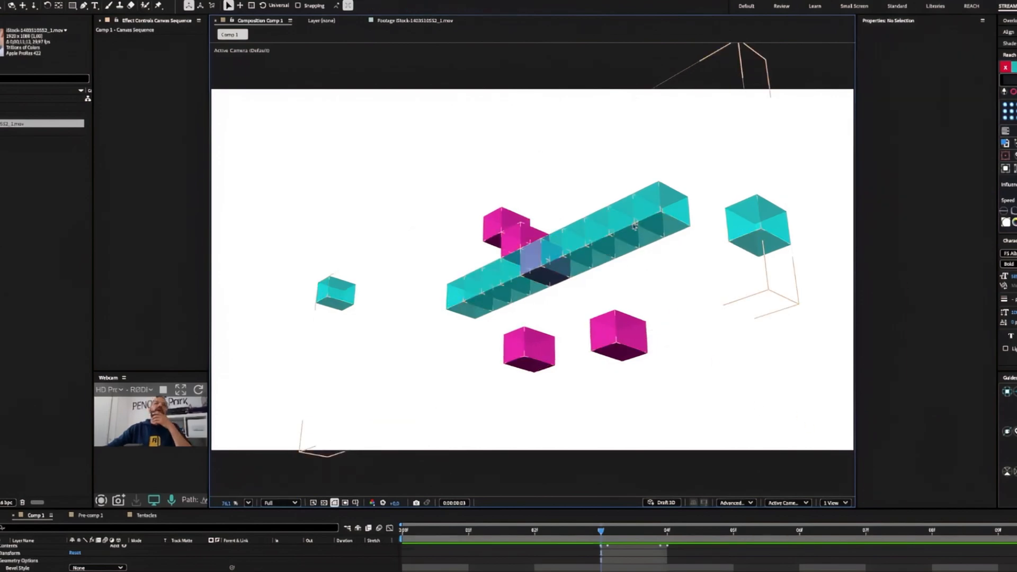
click(651, 210)
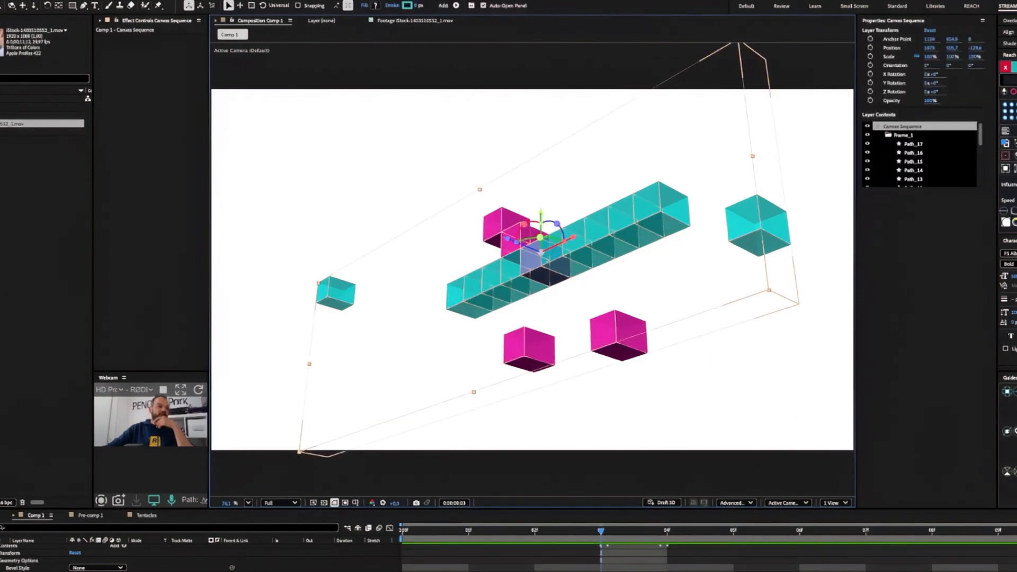
drag(76, 571, 64, 571)
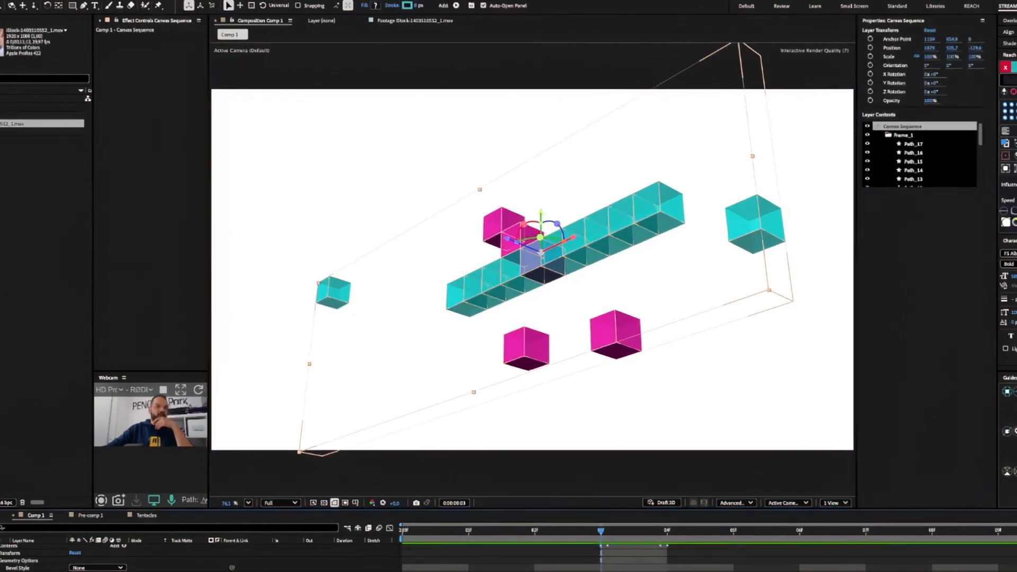
click(633, 433)
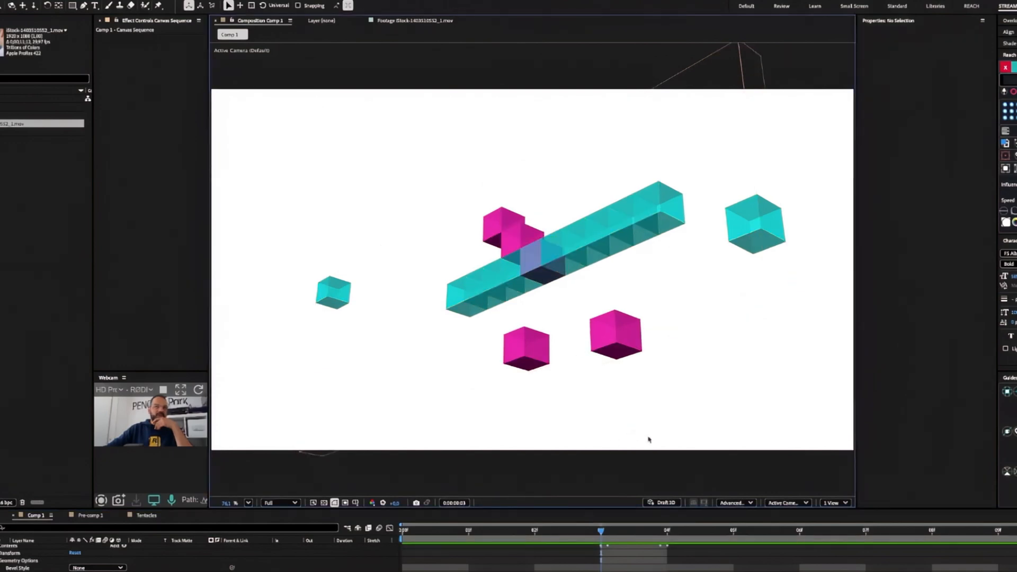
Step: Offset the cube where the magenta and teal rows cross
click(532, 287)
click(732, 389)
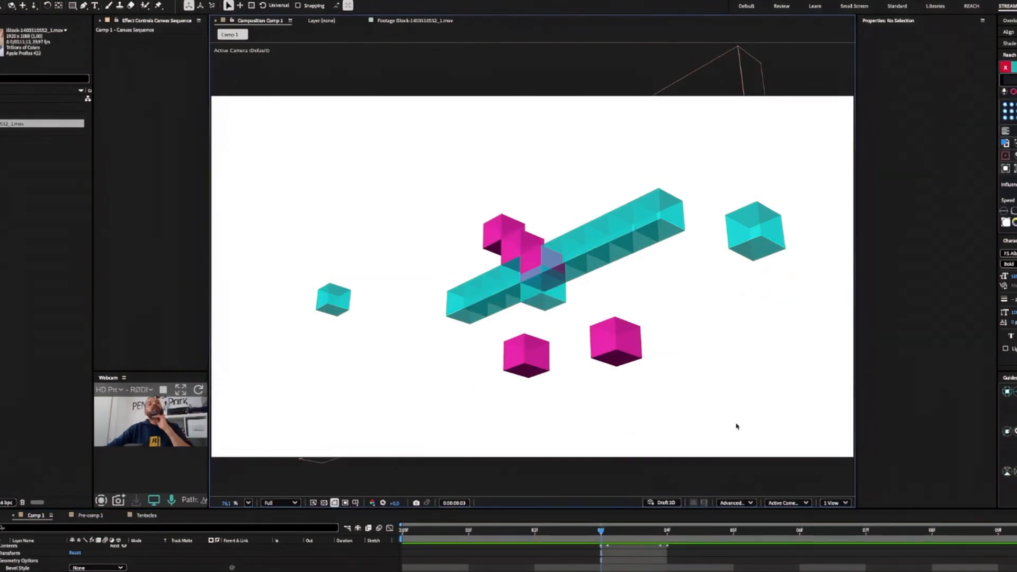
key(c)
mouse_move(516, 246)
mouse_down()
mouse_move(551, 268)
mouse_move(527, 295)
mouse_move(652, 275)
mouse_move(688, 252)
mouse_move(797, 238)
mouse_move(801, 367)
mouse_move(718, 402)
mouse_move(583, 373)
mouse_move(543, 237)
mouse_move(518, 241)
mouse_up()
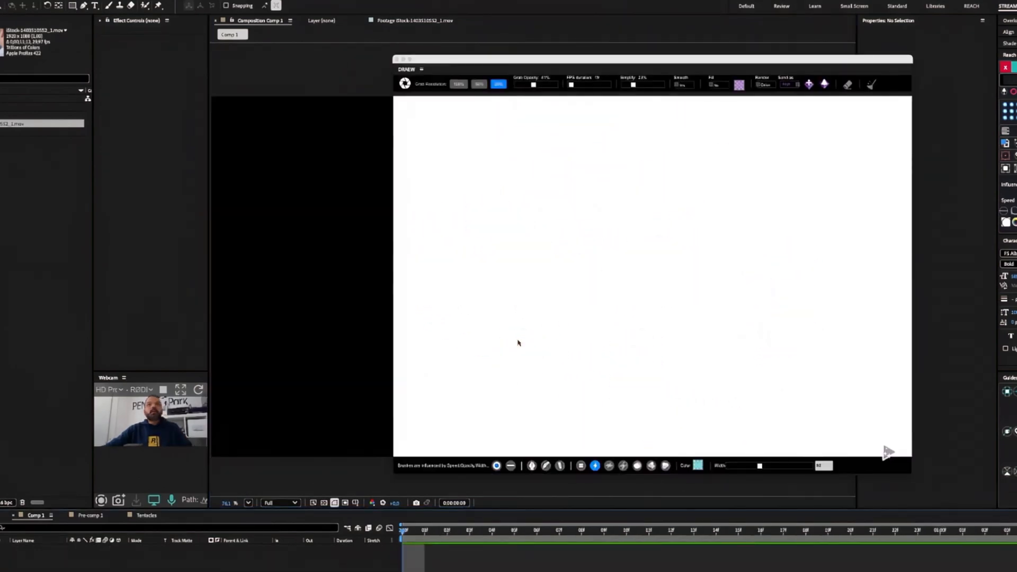
Step: Try the lightning brush with a wavy teal stroke sent to the composition, and delete its layer
mouse_move(496, 350)
mouse_down()
mouse_move(636, 311)
mouse_move(692, 221)
mouse_up()
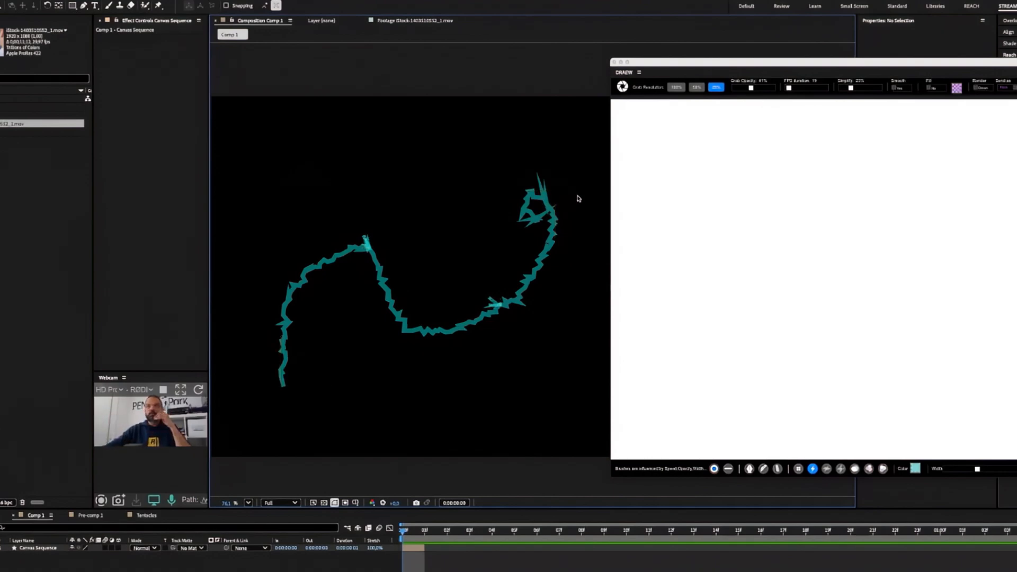
click(546, 266)
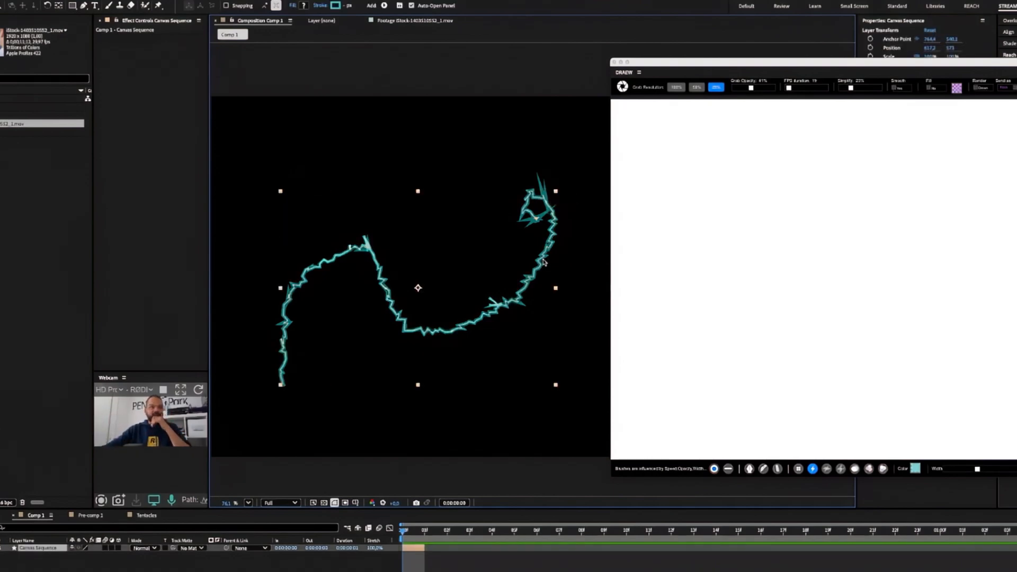
key(Delete)
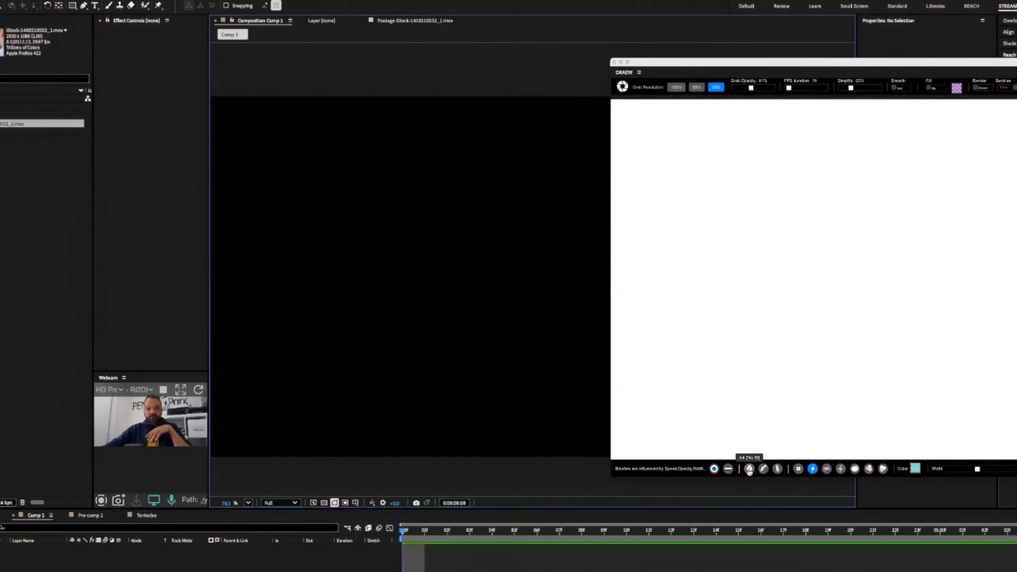
Step: Draw looping teal handwriting strokes with the first two pen brushes on frames 0 and 1, sending each to the composition
click(749, 469)
mouse_move(683, 368)
mouse_down()
mouse_move(734, 267)
mouse_move(758, 369)
mouse_move(756, 359)
mouse_move(826, 343)
mouse_move(866, 376)
mouse_up()
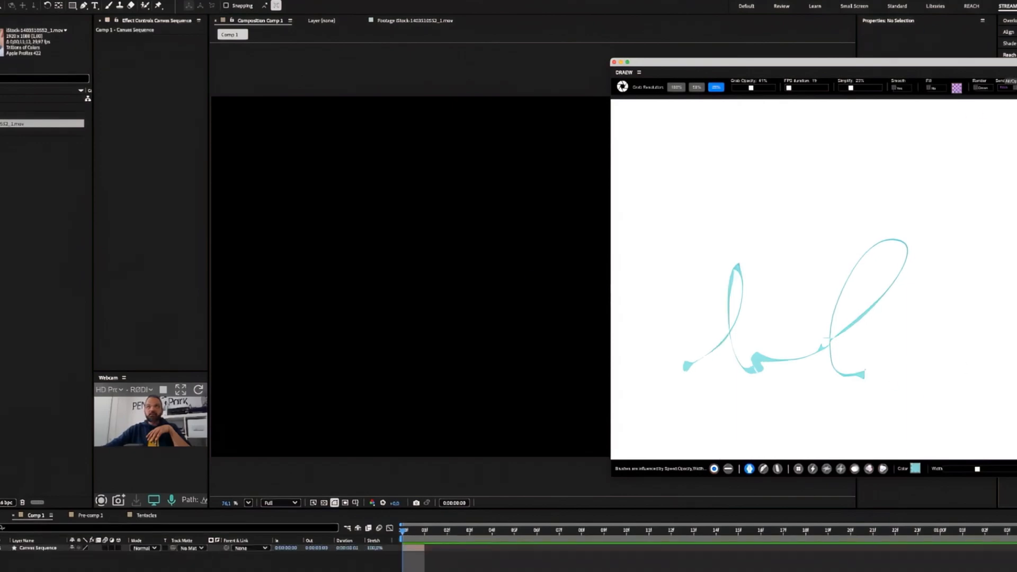
click(764, 470)
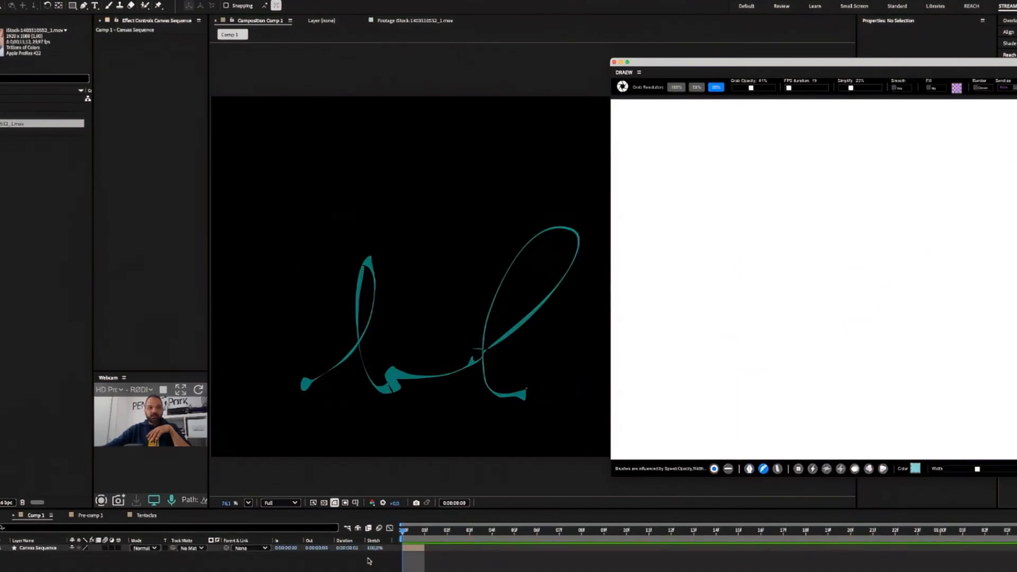
click(429, 535)
drag(687, 373, 766, 330)
mouse_move(806, 293)
mouse_down()
mouse_move(768, 298)
mouse_move(813, 358)
mouse_move(890, 350)
mouse_move(996, 380)
mouse_up()
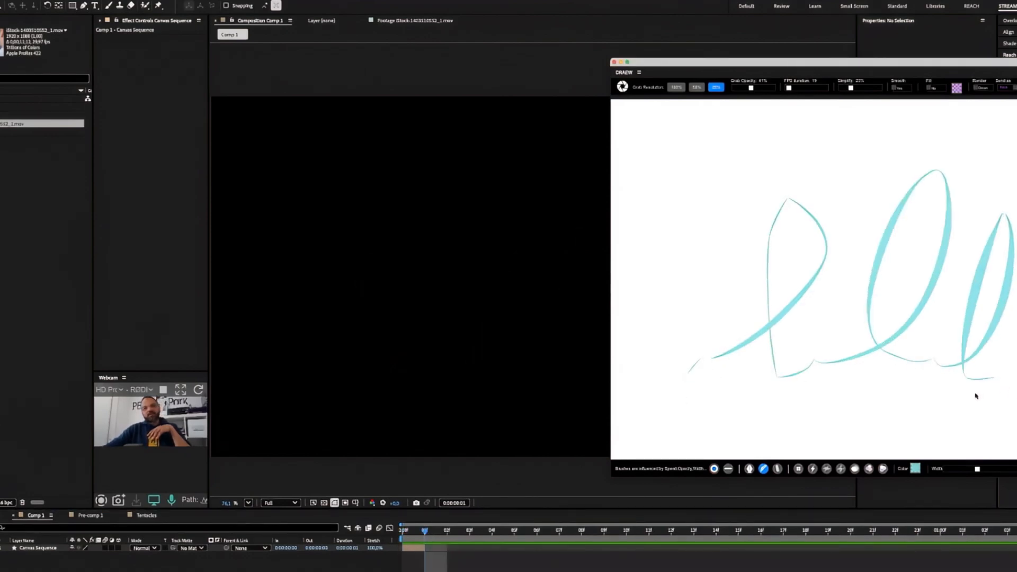
Step: On frame 2, draw a horizontal teal stroke with the barbed-line brush and send it to the composition
click(447, 533)
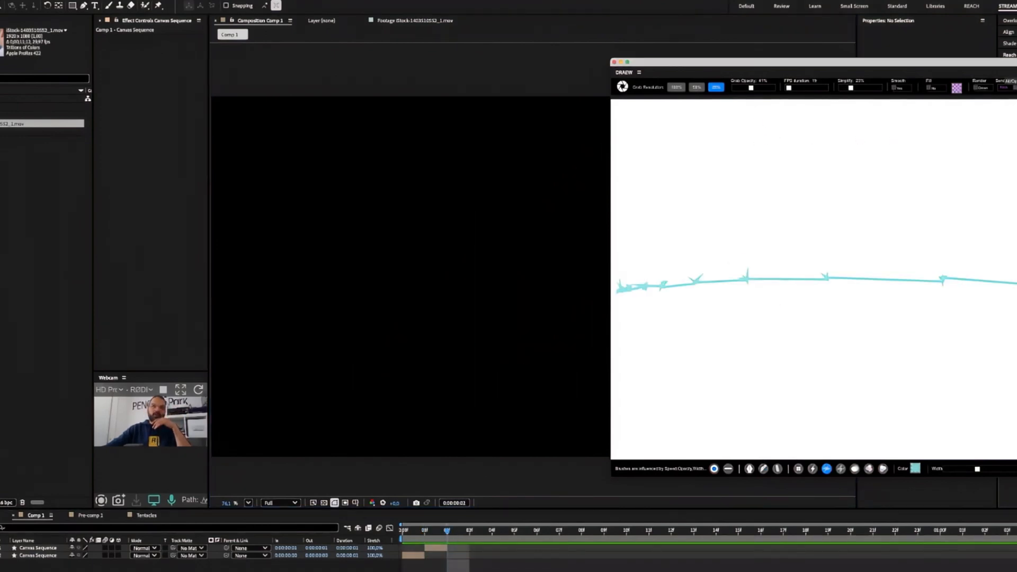
click(412, 341)
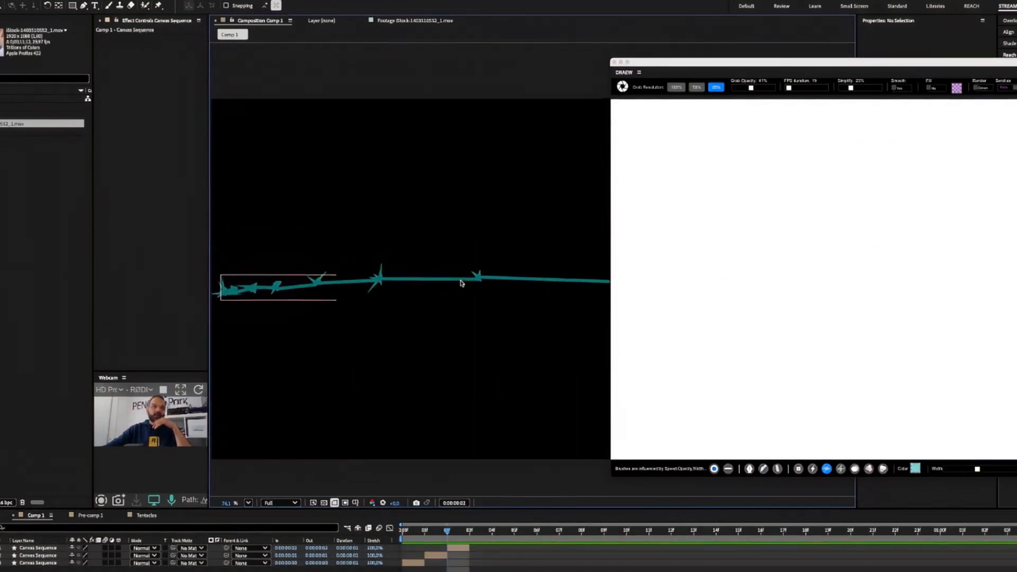
click(628, 379)
Step: Reduce the brush width, replace the frame 2 drawing with a white barbed arc, and move the arc slightly down
click(954, 470)
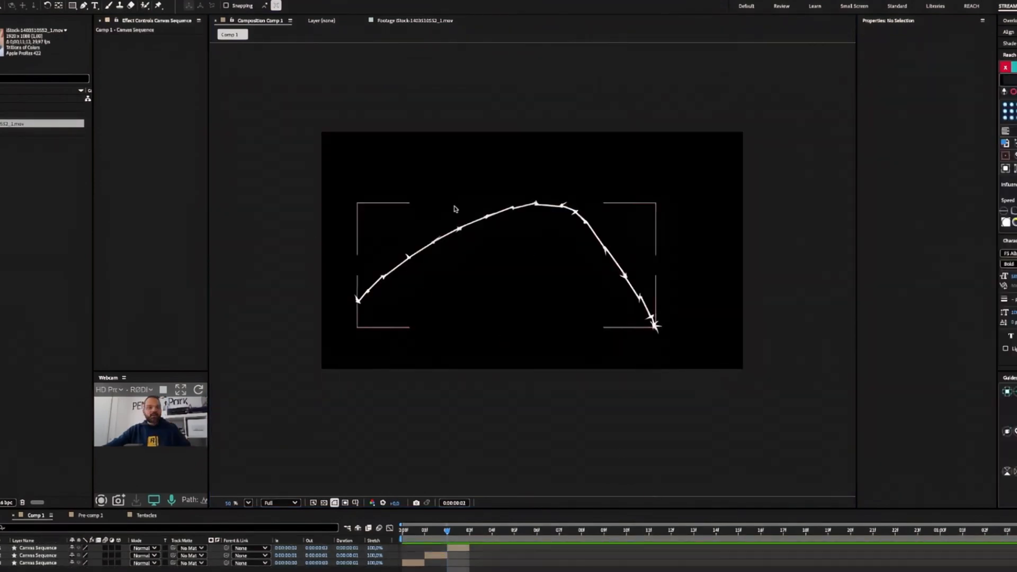
drag(456, 209, 459, 218)
scroll(740, 401, left, 1)
click(742, 404)
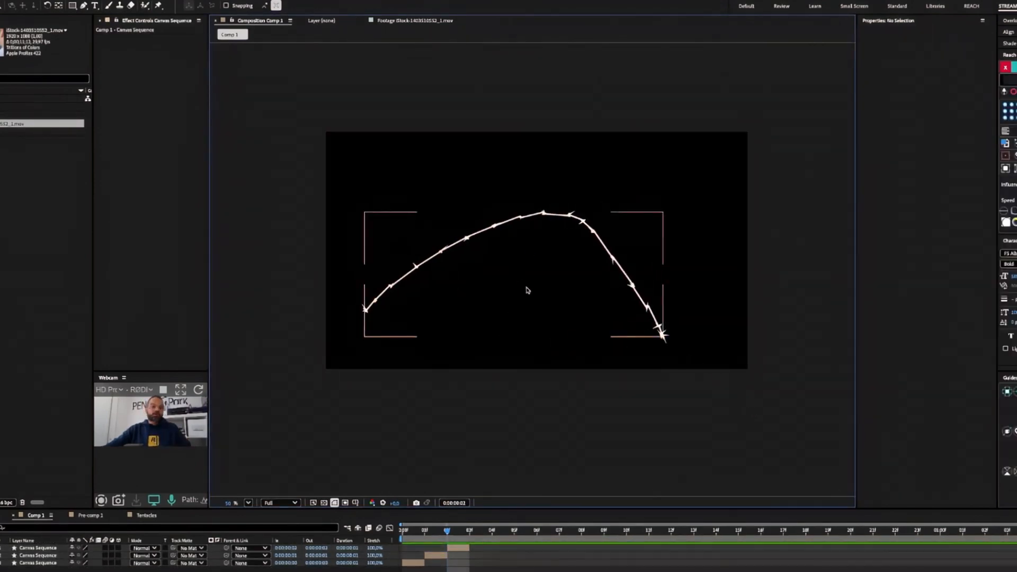
Step: Delete all the Canvas Sequence layers from Comp 1
scroll(527, 291, down, 3)
scroll(527, 289, up, 1)
click(572, 219)
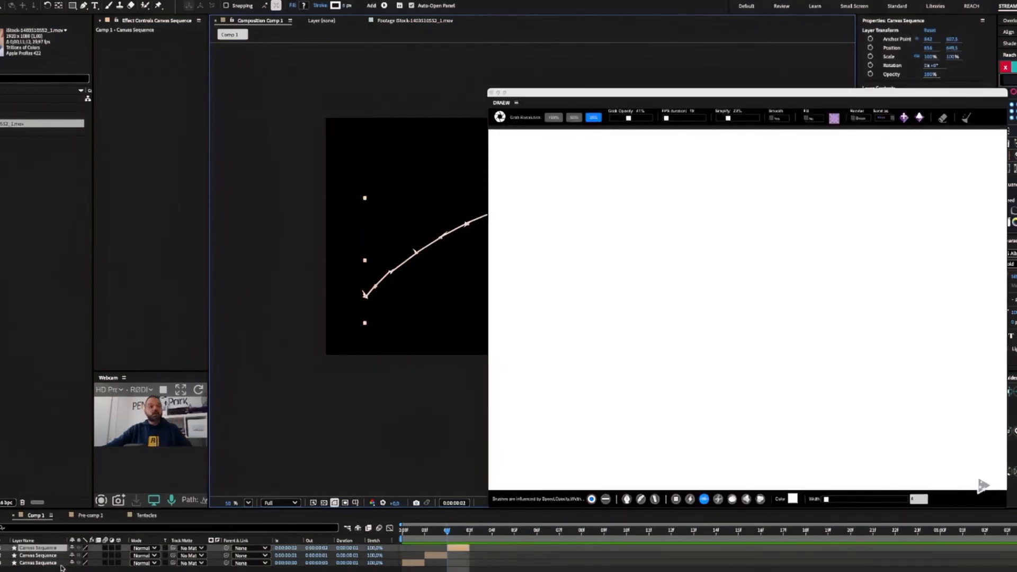
click(35, 562)
scroll(462, 301, right, 3)
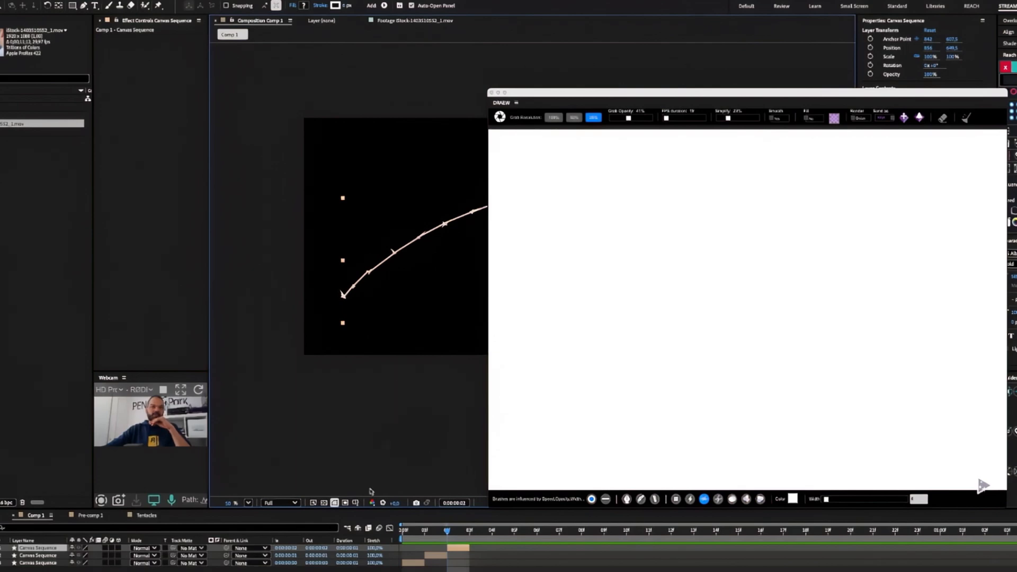
key(ctrl+a)
key(Delete)
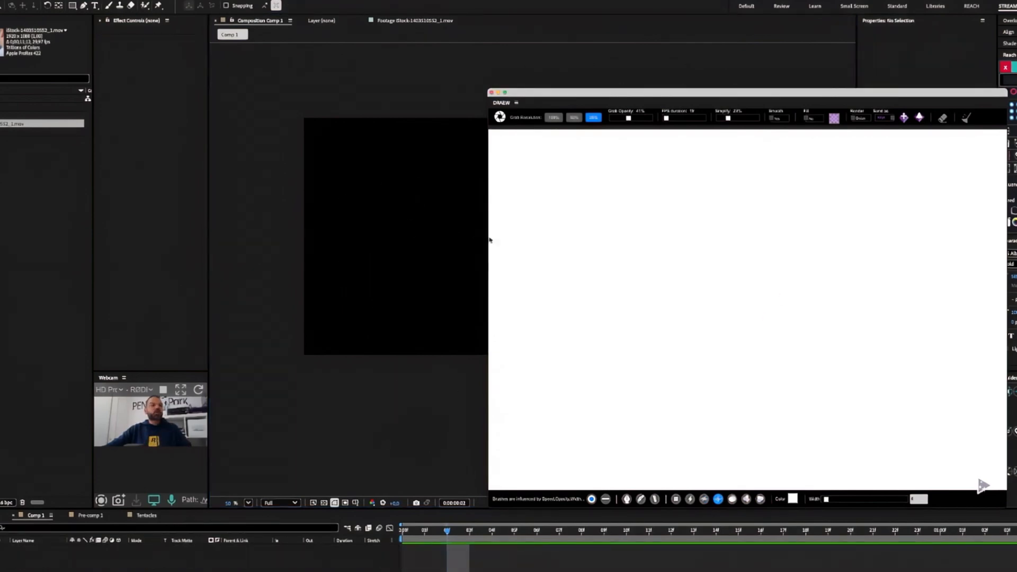
Step: Create a full-frame black rectangle as a background shape layer in the emptied composition
key(q)
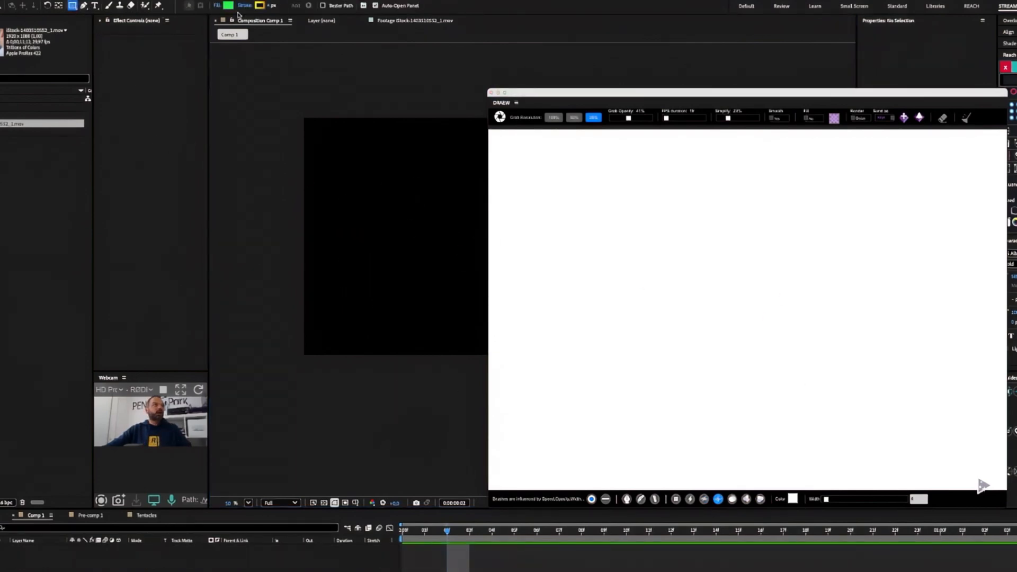
click(227, 7)
text(00FE44)
key(Return)
double_click(73, 6)
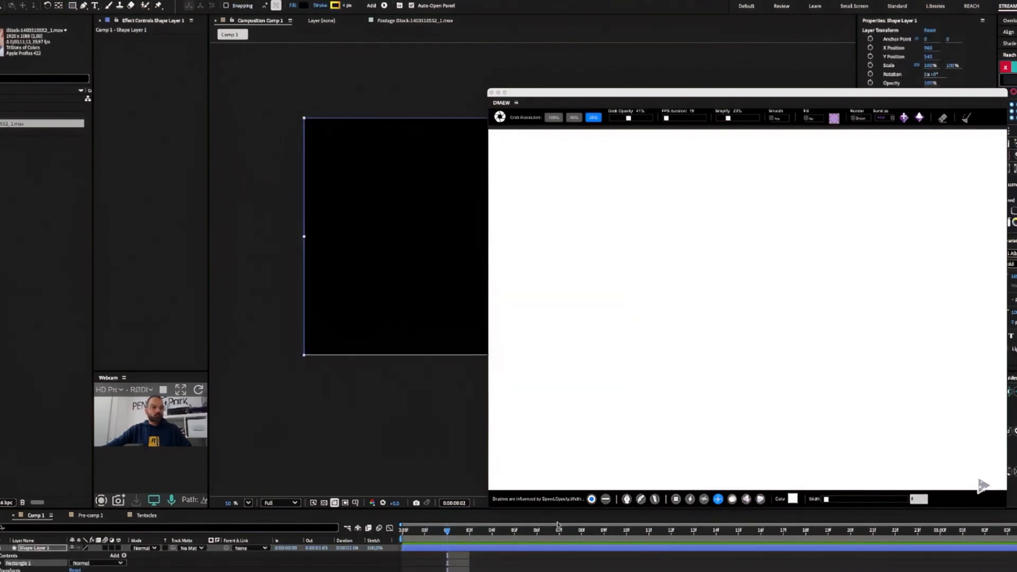
Step: Grab the composition at 100% grab opacity, draw two curved white strokes with the web-line brush, and send them to the composition
click(518, 142)
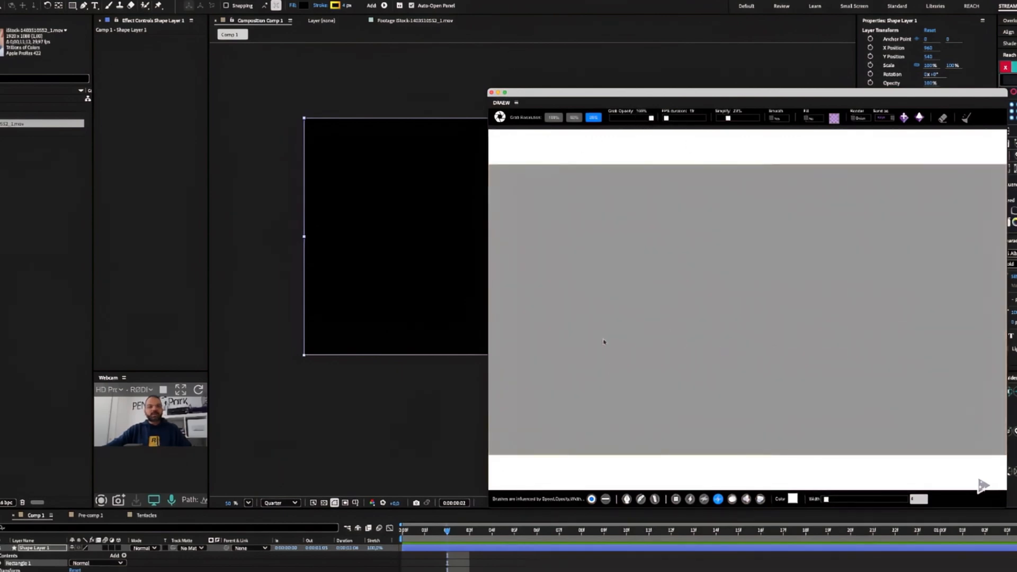
mouse_move(685, 444)
mouse_down()
mouse_move(765, 333)
mouse_move(672, 293)
mouse_move(647, 322)
mouse_move(623, 326)
mouse_move(571, 233)
mouse_move(750, 189)
mouse_up()
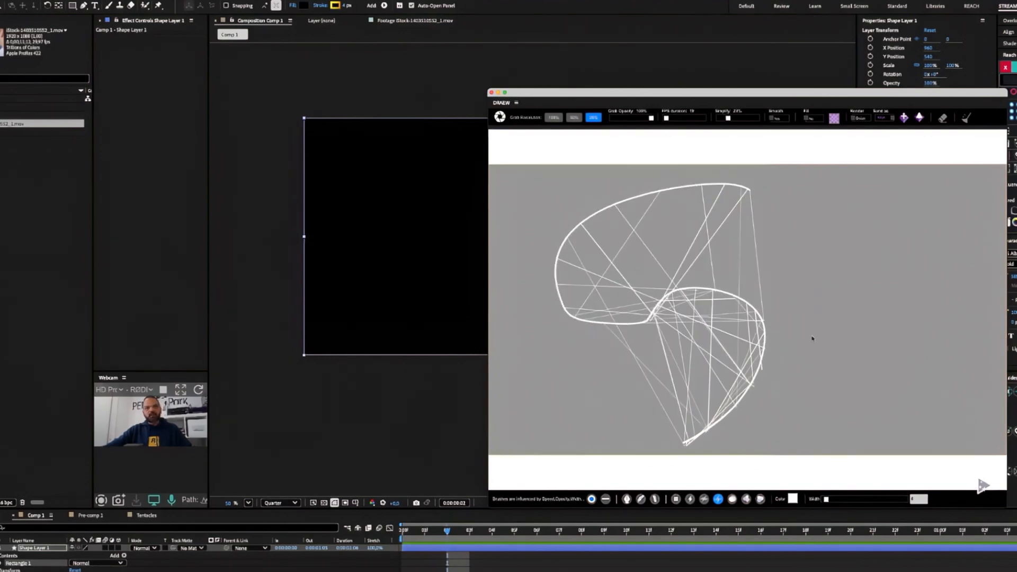
mouse_move(917, 300)
mouse_down()
mouse_move(706, 362)
mouse_move(615, 265)
mouse_move(637, 242)
mouse_up()
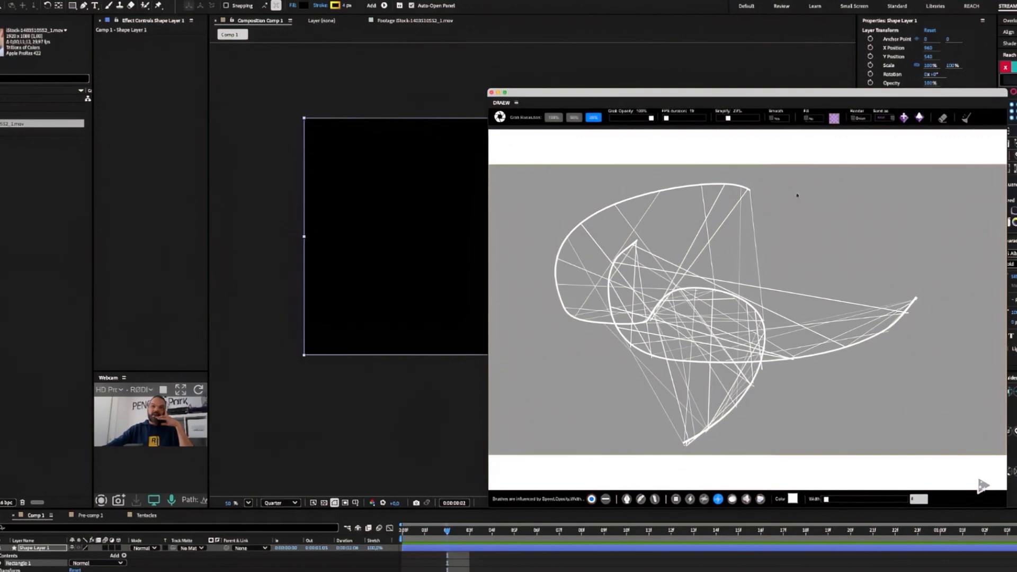
click(925, 120)
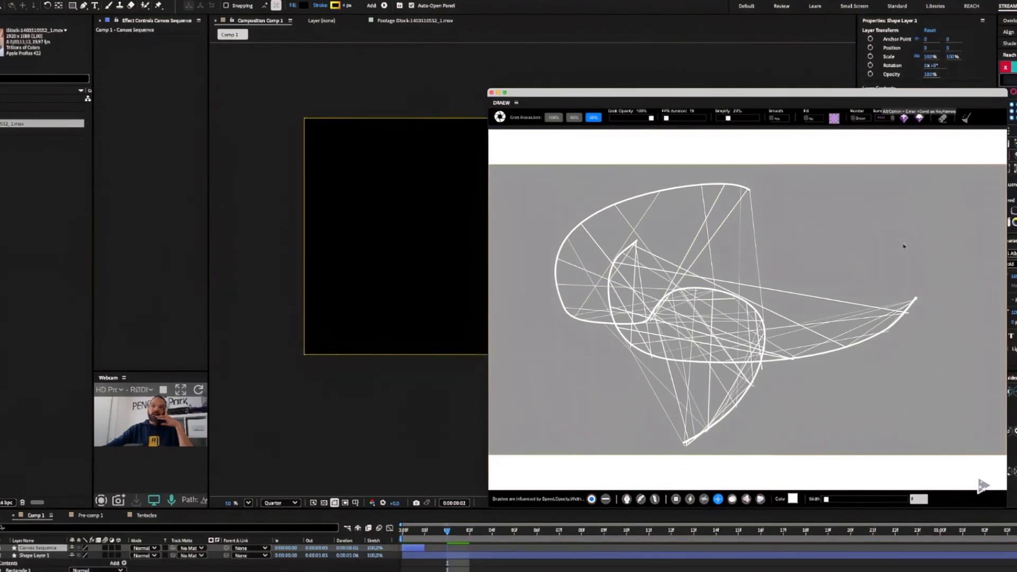
drag(641, 98, 829, 98)
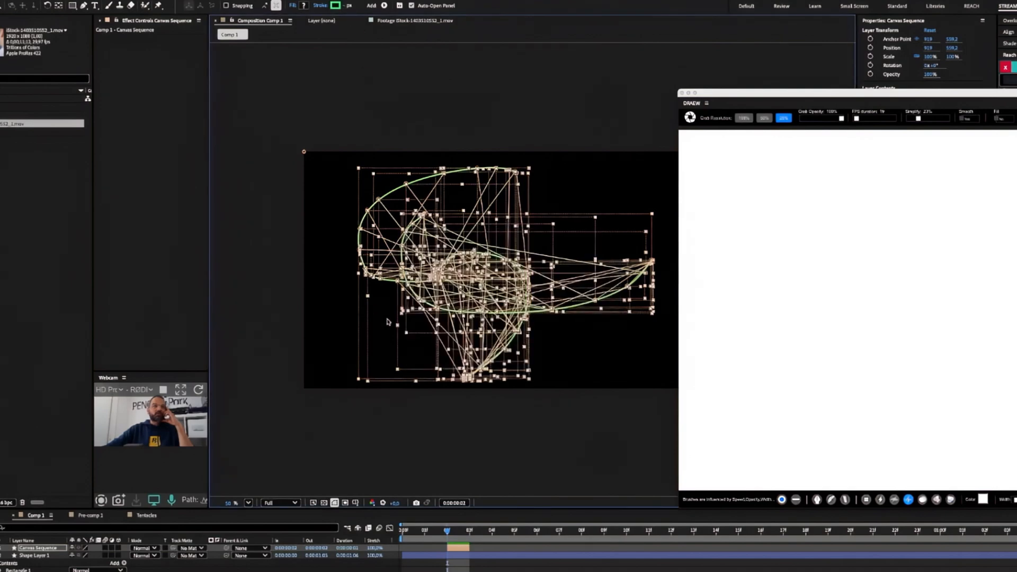
click(577, 415)
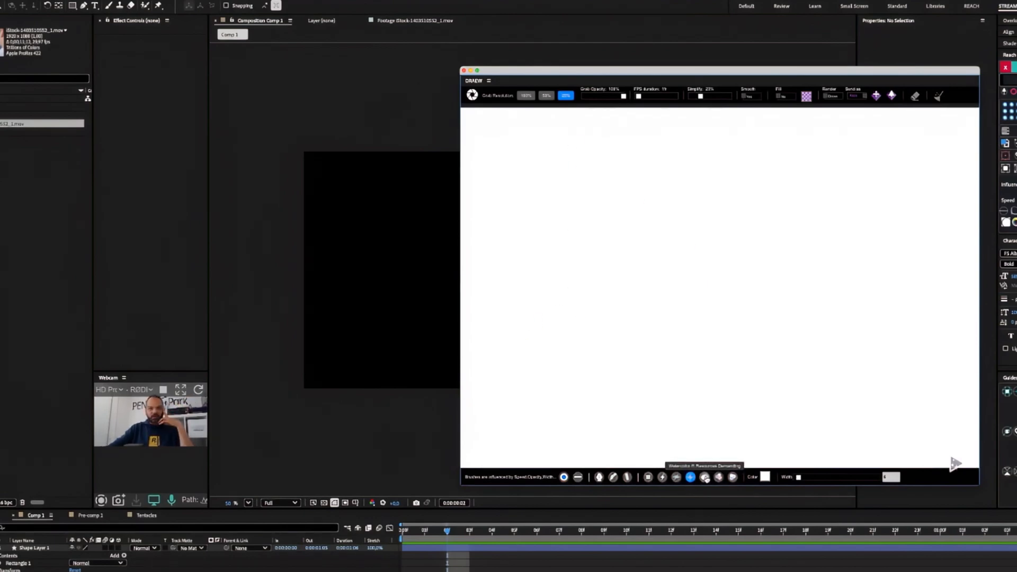
Step: Choose the watercolor brush and change its color from white to a light blue
click(705, 477)
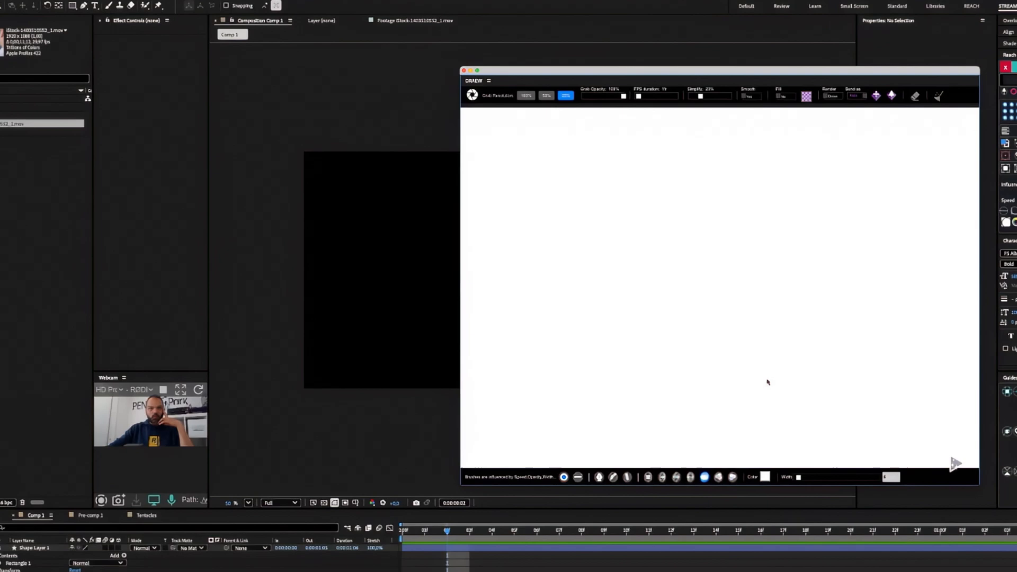
click(765, 477)
click(884, 393)
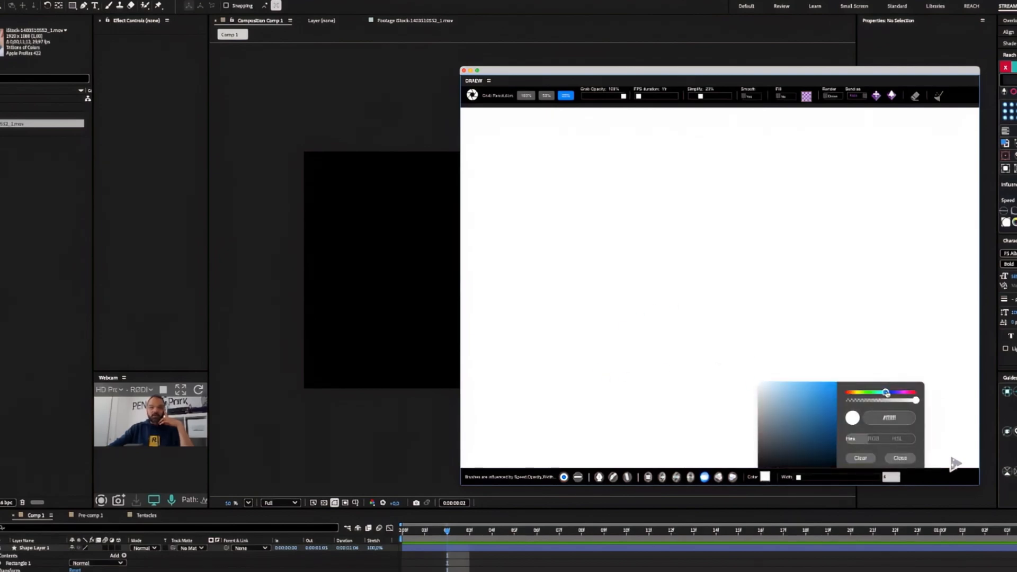
drag(811, 422, 819, 396)
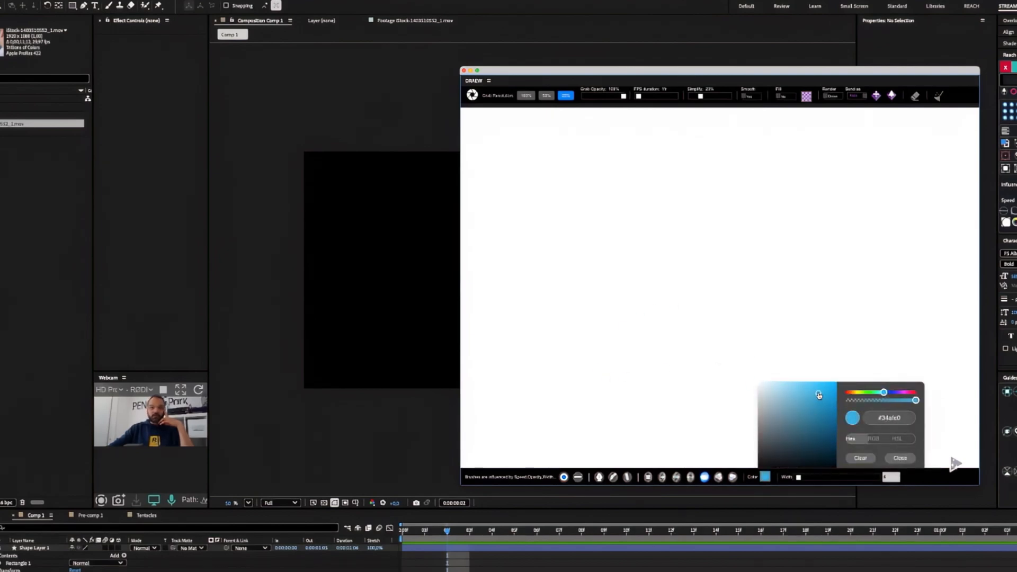
click(868, 357)
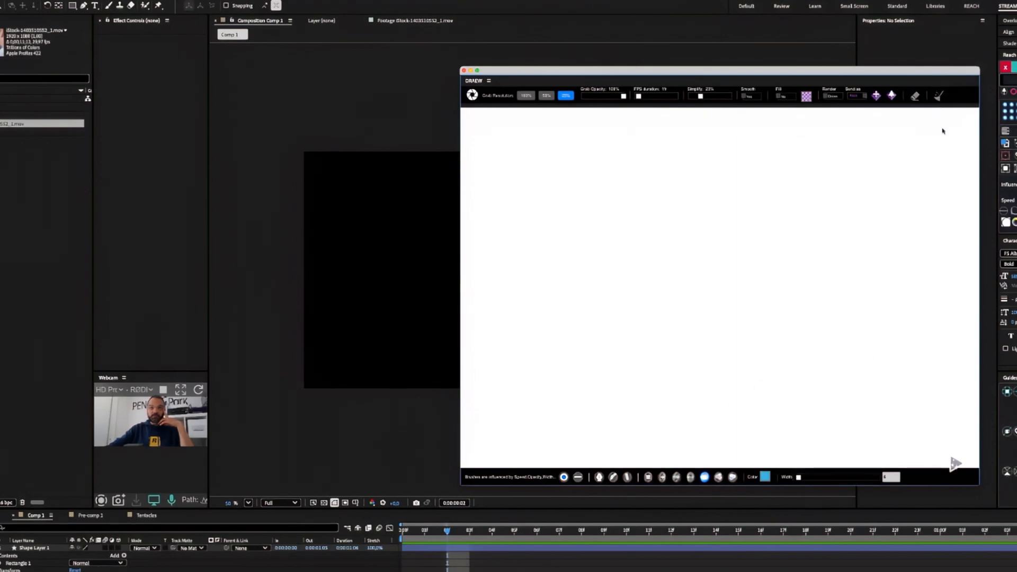
Step: Paint branching blue watercolor strokes across the canvas, send them to the composition, and delete the resulting layer
mouse_move(577, 388)
mouse_down()
mouse_move(663, 269)
mouse_move(718, 255)
mouse_move(705, 275)
mouse_move(779, 335)
mouse_move(840, 301)
mouse_up()
mouse_move(599, 399)
mouse_down()
mouse_move(603, 353)
mouse_move(651, 272)
mouse_move(580, 339)
mouse_move(572, 359)
mouse_move(584, 389)
mouse_up()
mouse_move(618, 377)
mouse_down()
mouse_move(677, 262)
mouse_move(727, 241)
mouse_move(771, 274)
mouse_move(820, 256)
mouse_move(796, 223)
mouse_up()
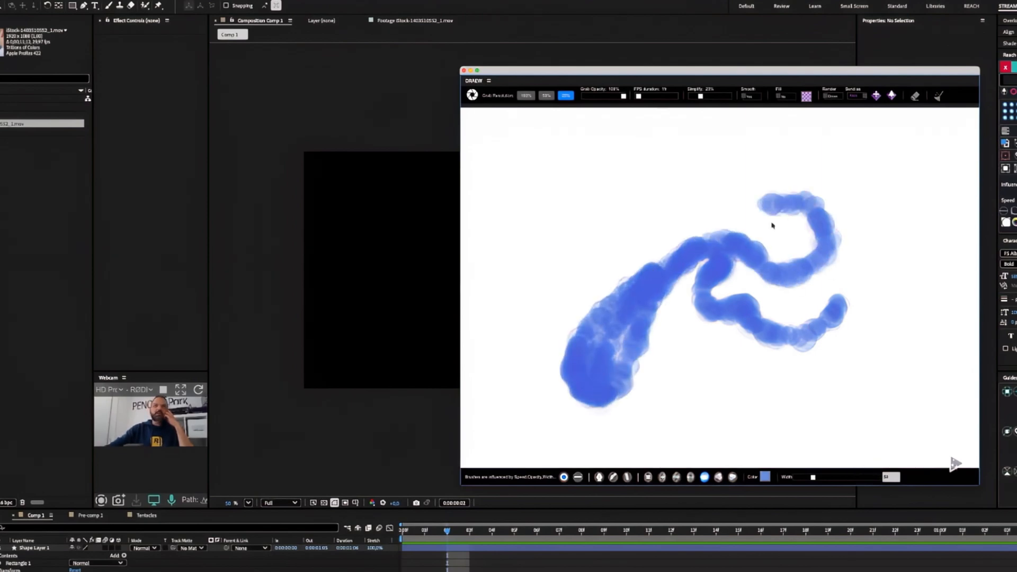
drag(663, 157, 879, 157)
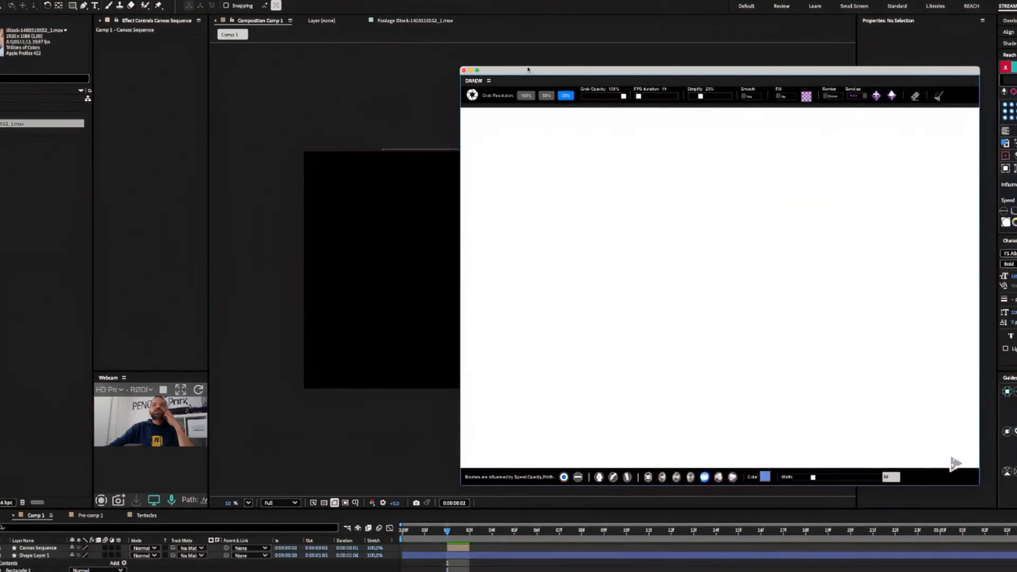
click(442, 274)
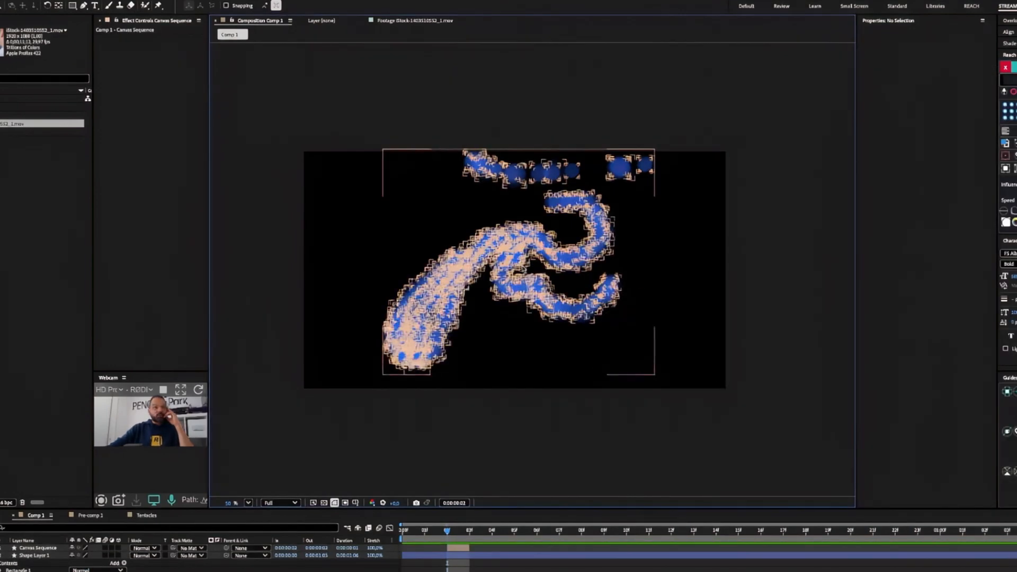
click(463, 549)
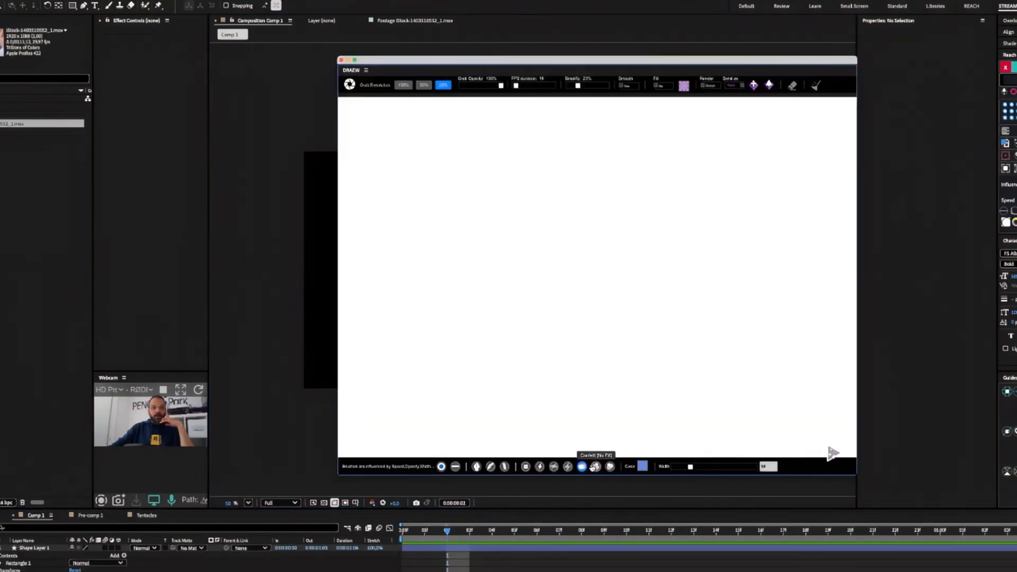
Step: Draw a blue triangle with the straight-line brush, send it to the composition, and delete its layer
click(596, 467)
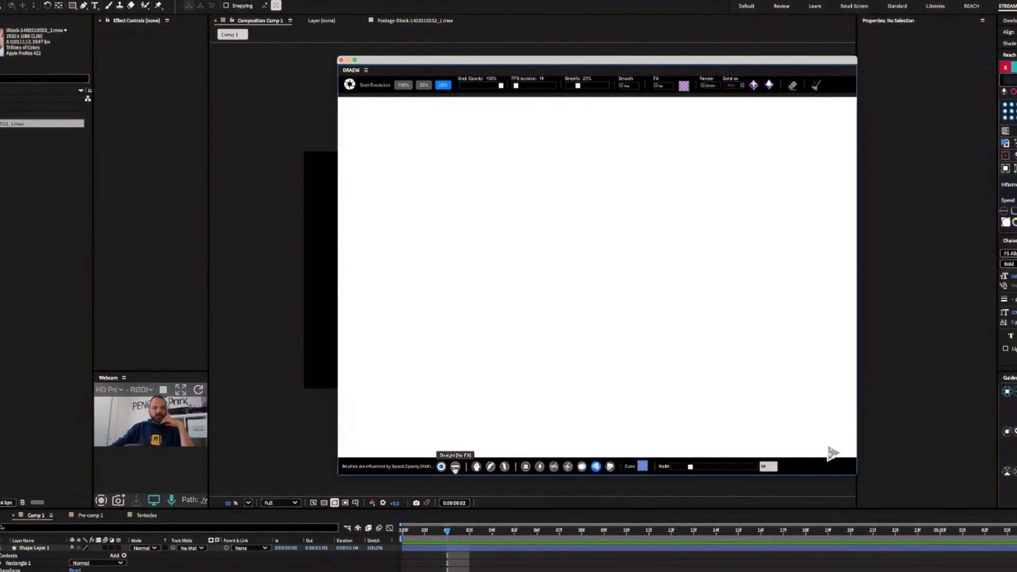
click(455, 465)
mouse_move(442, 409)
mouse_down()
mouse_move(613, 277)
mouse_move(613, 392)
mouse_move(442, 409)
mouse_up()
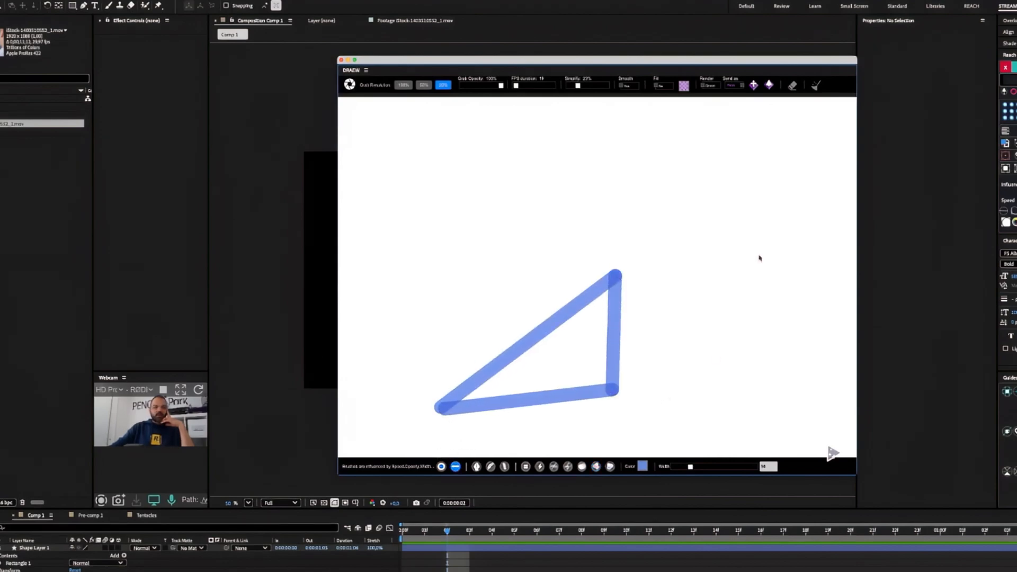
click(769, 85)
drag(723, 65, 777, 60)
click(449, 556)
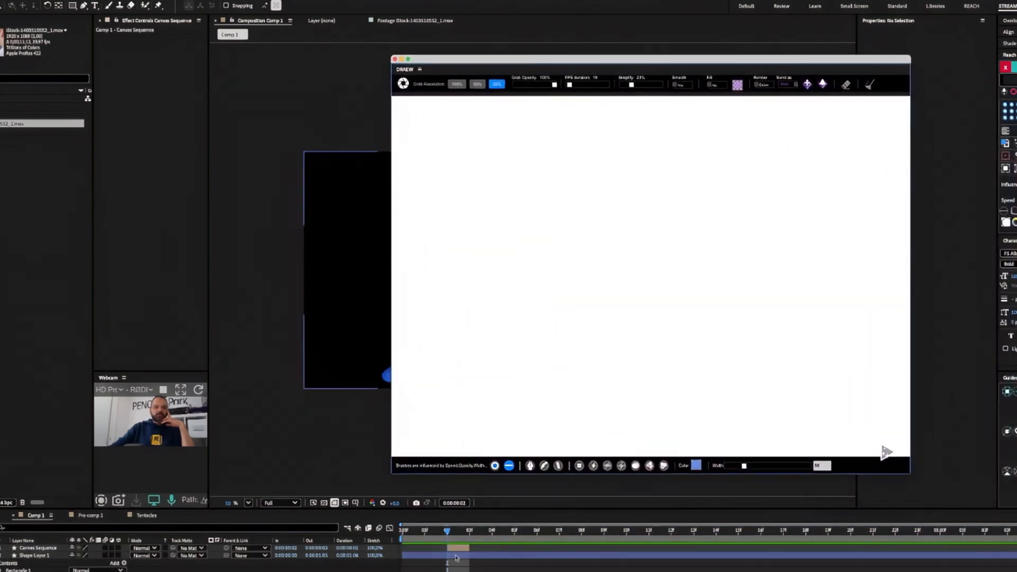
key(Delete)
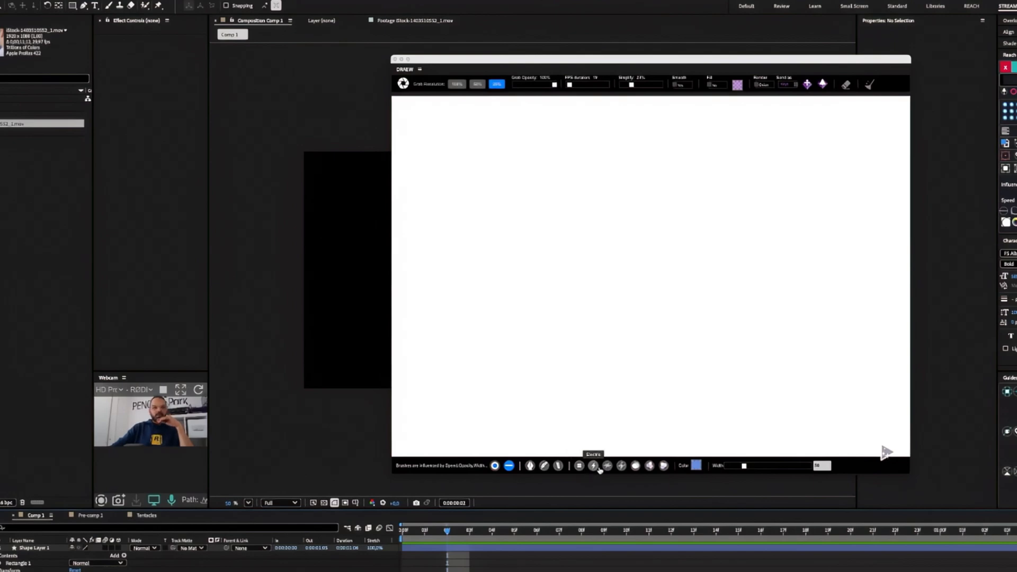
Step: Draw a curved confetti stroke, send it to the composition with grab resolution at 100%, and move it toward the frame's center
click(650, 466)
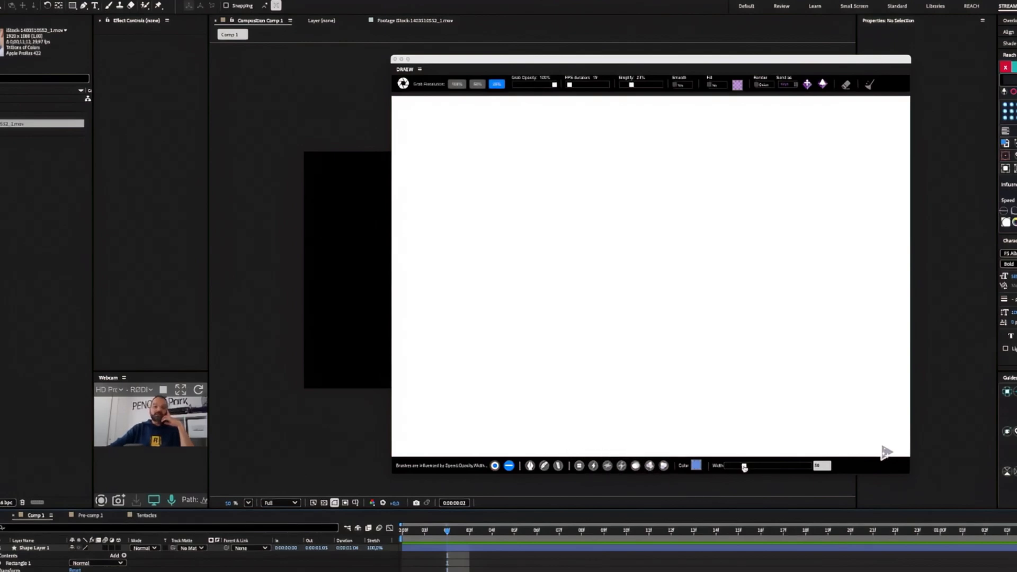
mouse_move(602, 411)
mouse_down()
mouse_move(773, 325)
mouse_move(767, 268)
mouse_move(753, 289)
mouse_up()
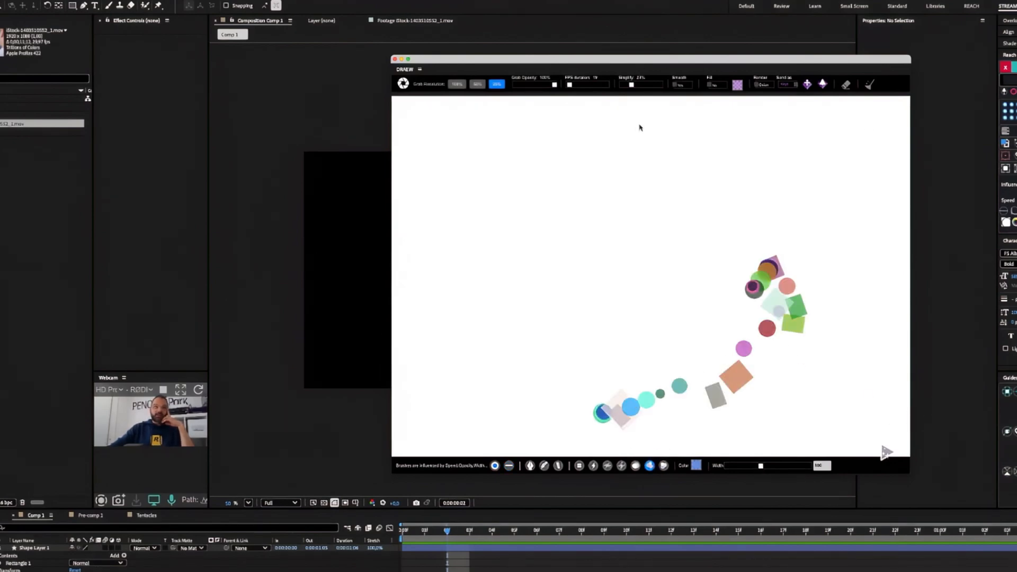
click(456, 84)
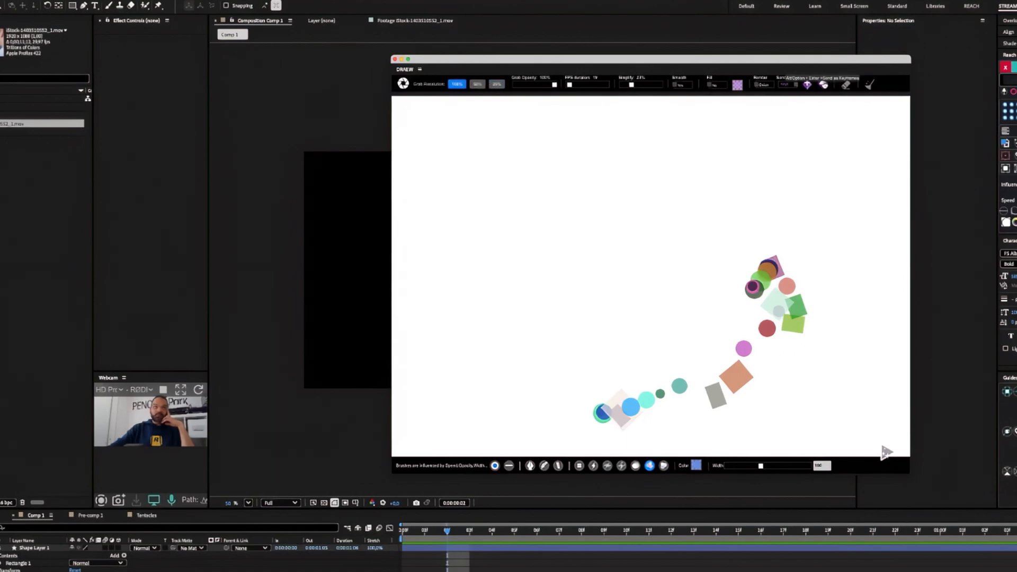
click(823, 84)
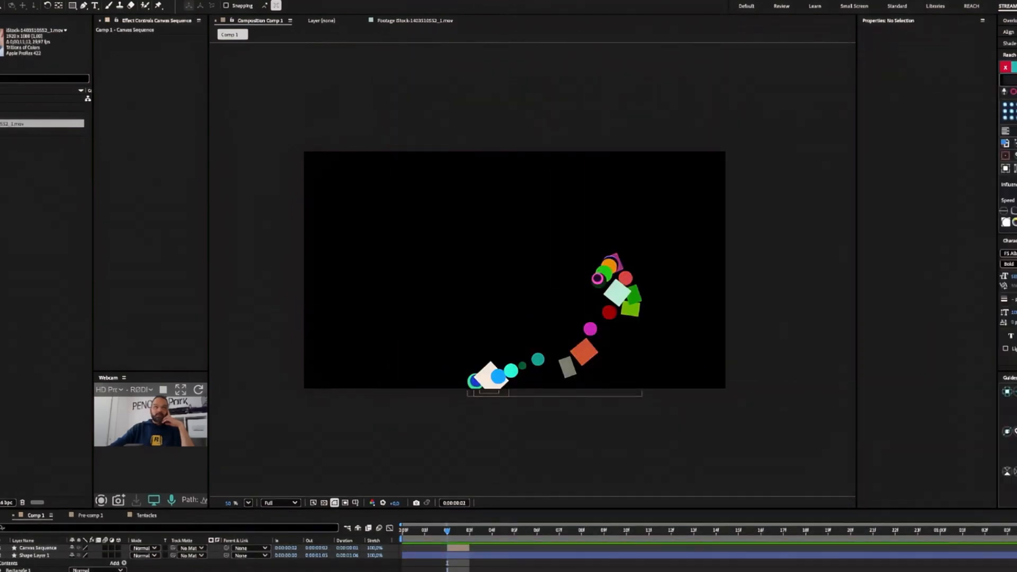
drag(620, 316, 568, 267)
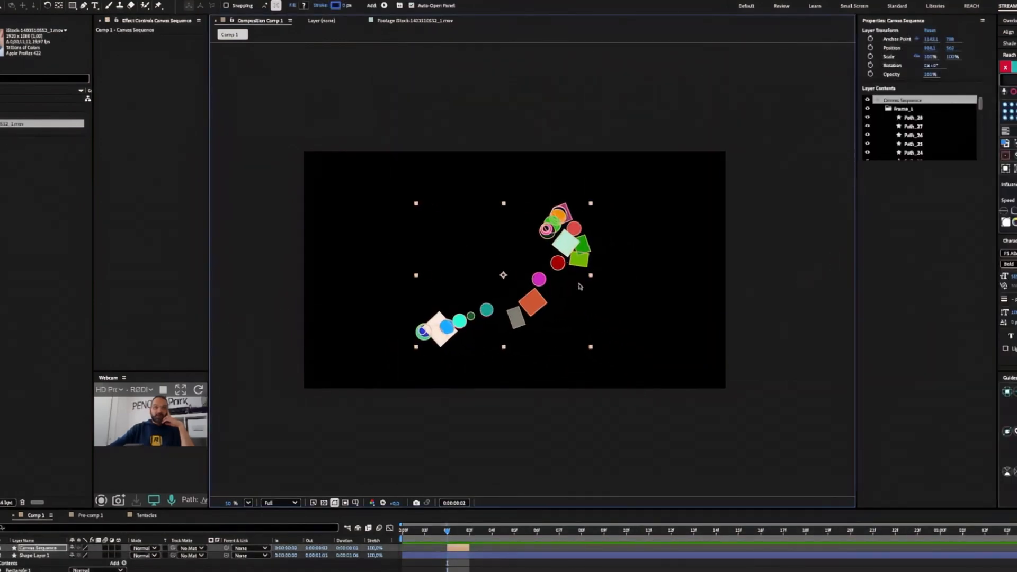
Step: Make the confetti layer 3D, turn it slightly sideways, and increase the extrusion depth of its shapes
click(117, 548)
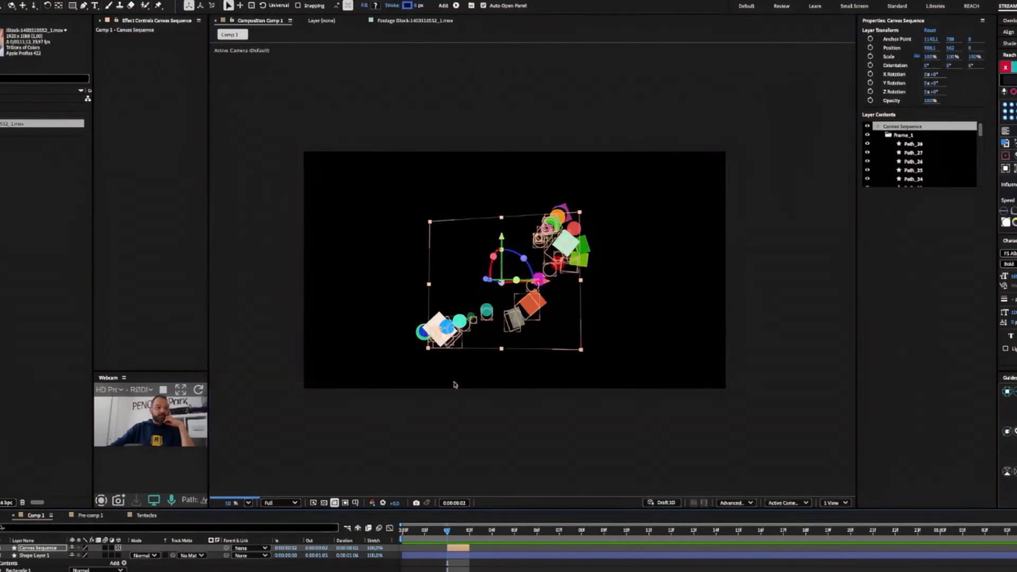
click(0, 547)
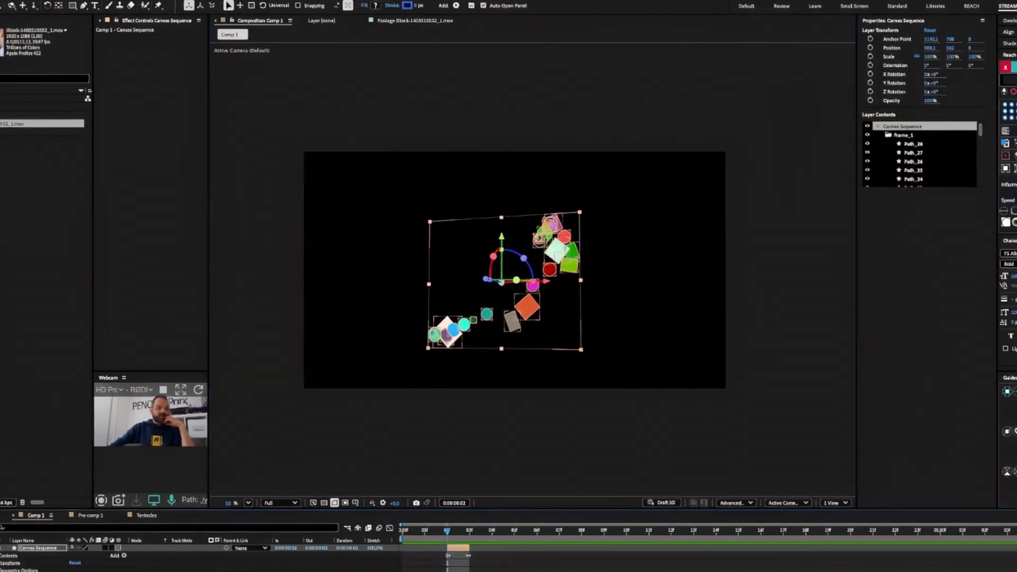
scroll(508, 558, down, 1)
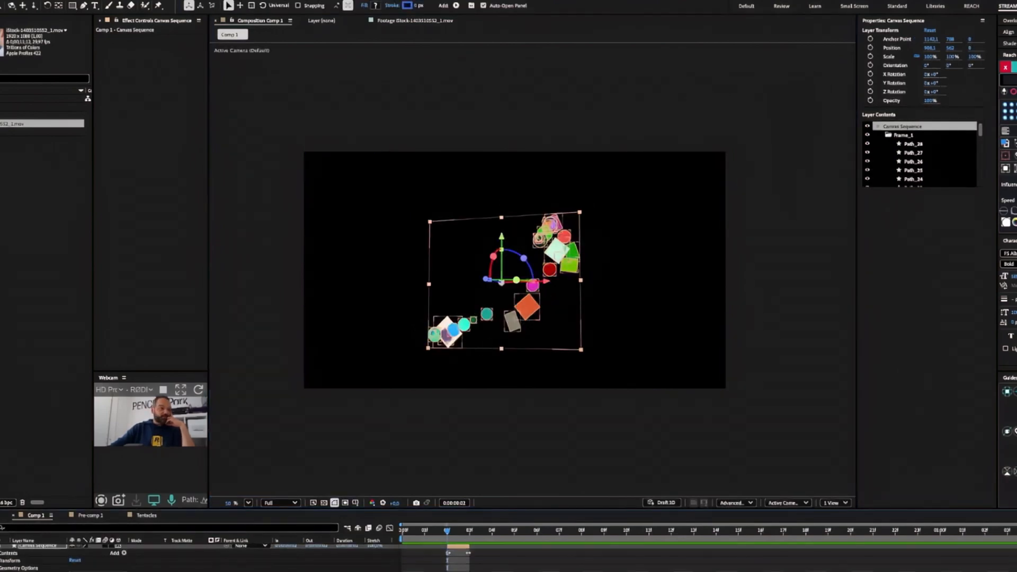
scroll(71, 570, down, 3)
drag(73, 564, 112, 565)
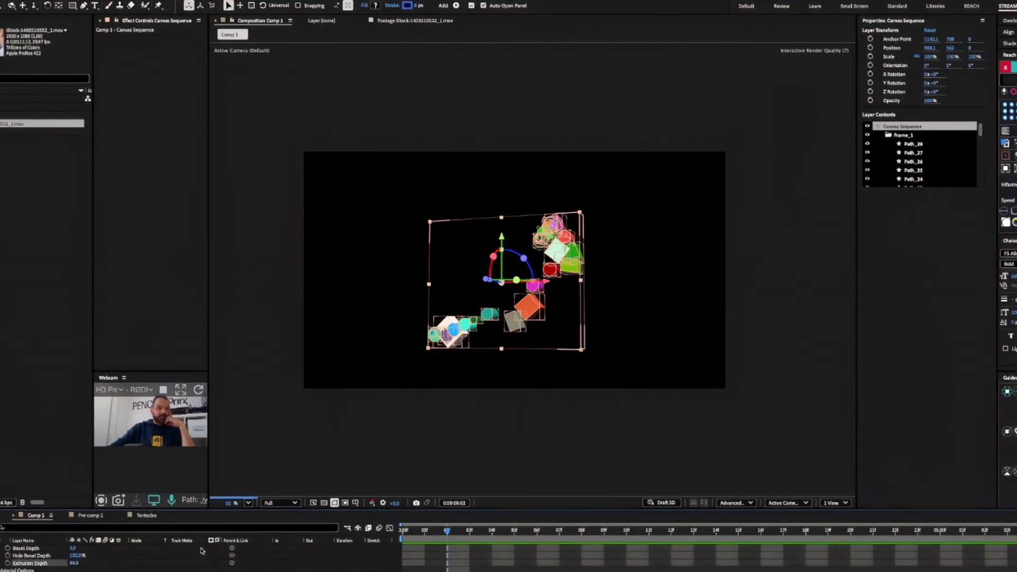
scroll(181, 563, up, 5)
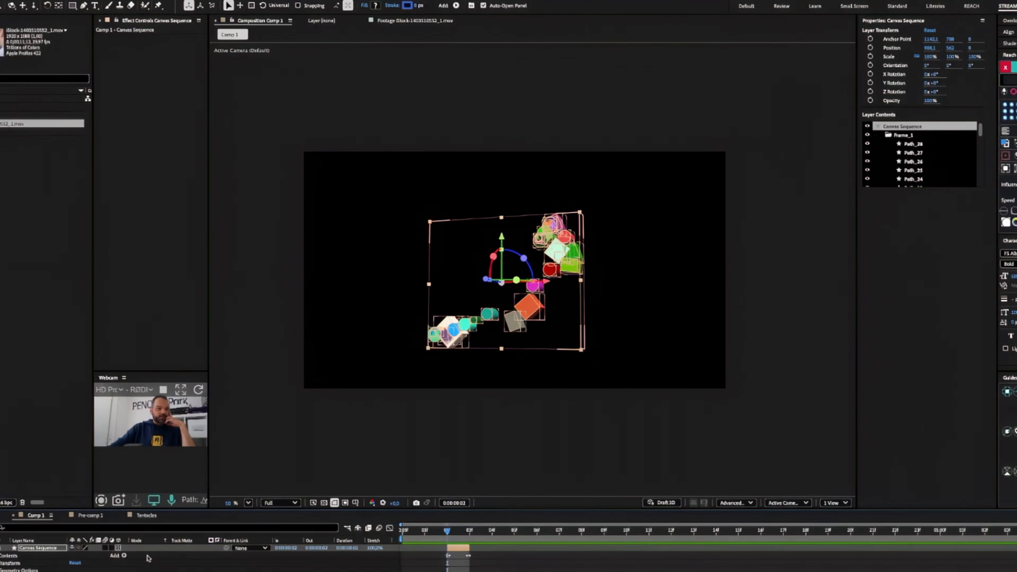
Step: Lower the extruded confetti layer's opacity slightly, and orbit and dolly the camera to inspect its shapes from above
key(t)
key(c)
drag(478, 224, 663, 340)
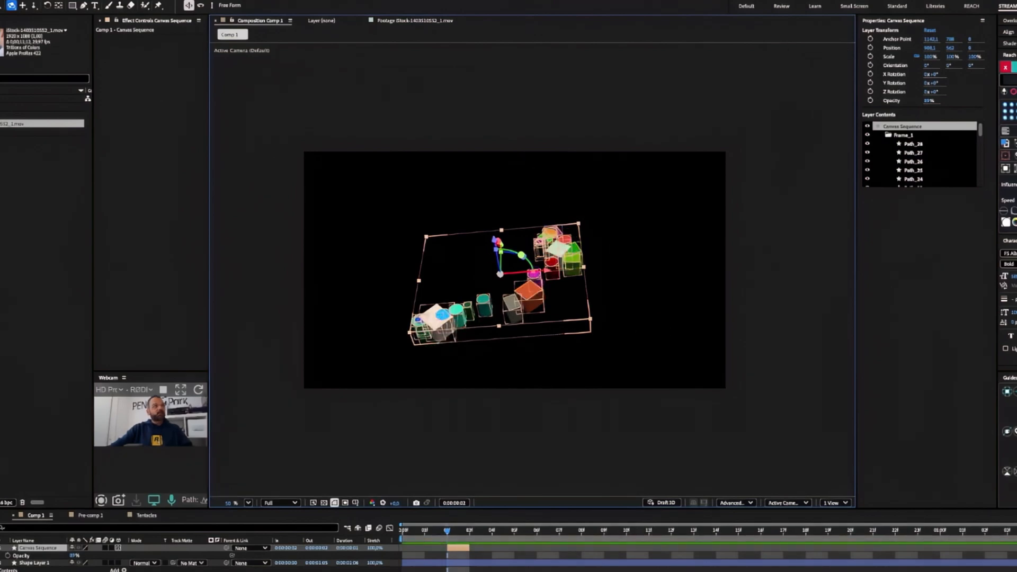
click(1, 5)
click(463, 205)
scroll(468, 296, down, 1)
scroll(468, 295, up, 1)
click(23, 6)
drag(528, 320, 536, 298)
key(3)
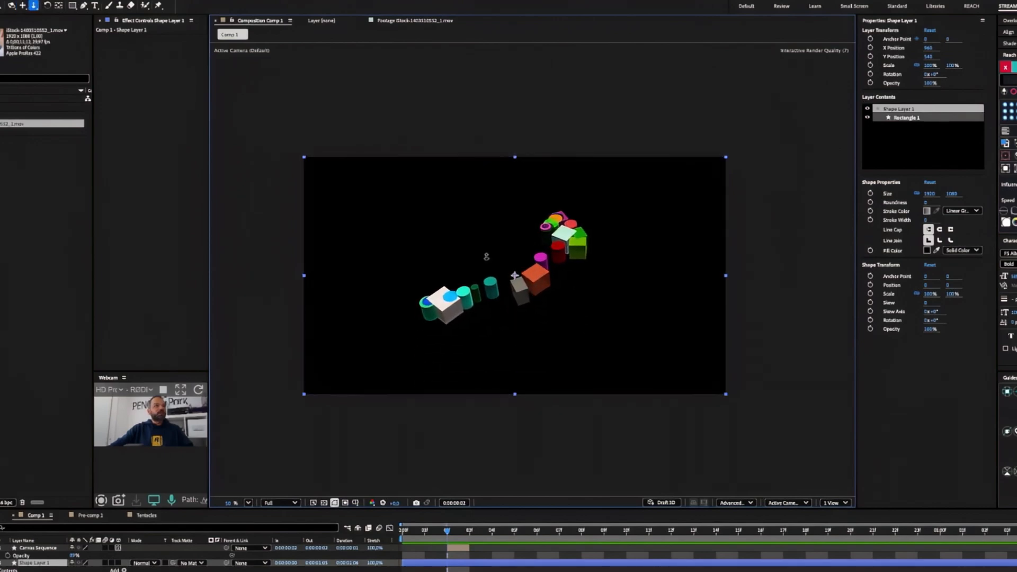
Step: Dolly the camera closer to the extruded confetti and move the small blue disc shape up and away from the white cube
drag(490, 227, 496, 116)
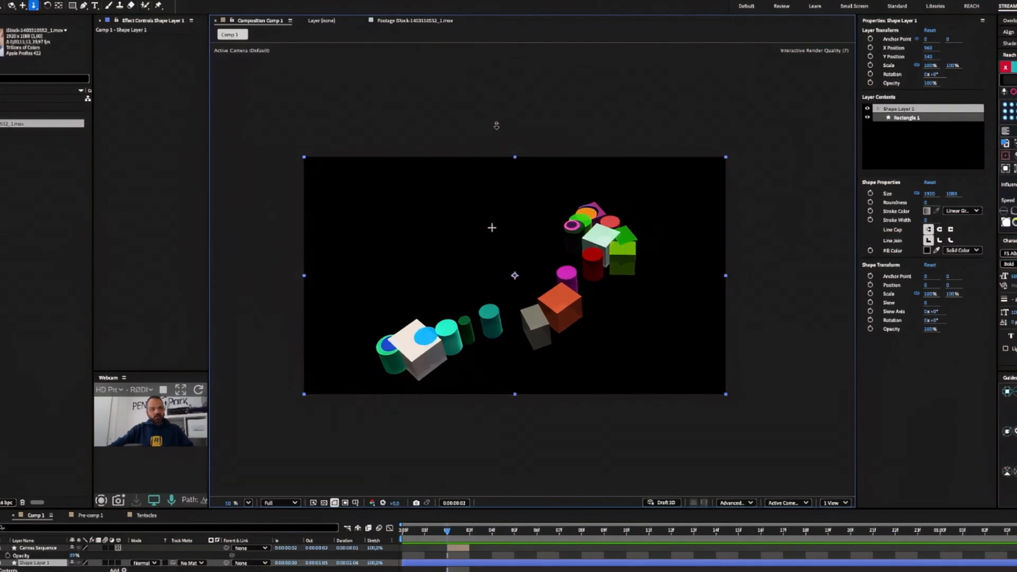
key(v)
click(411, 310)
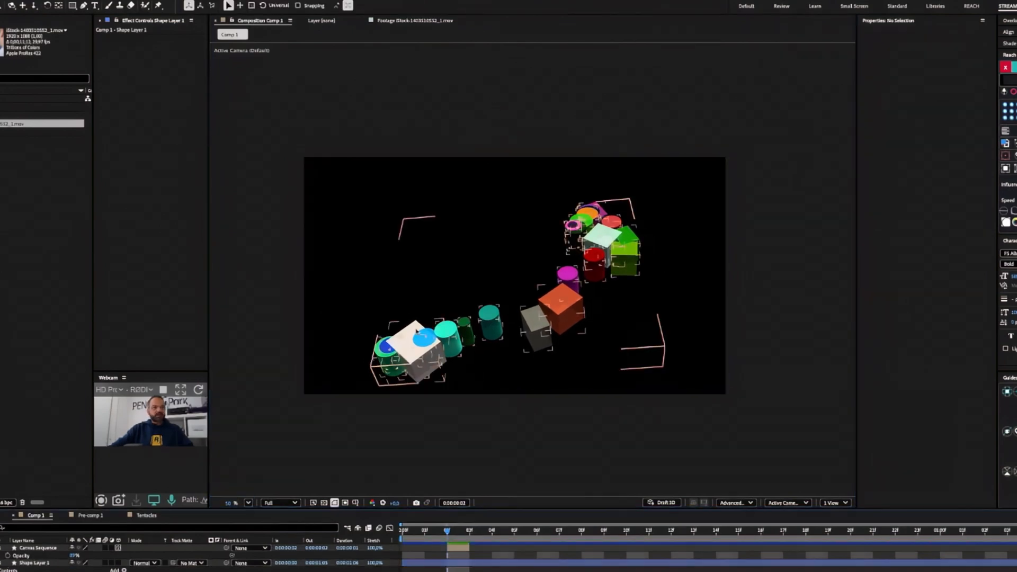
click(434, 361)
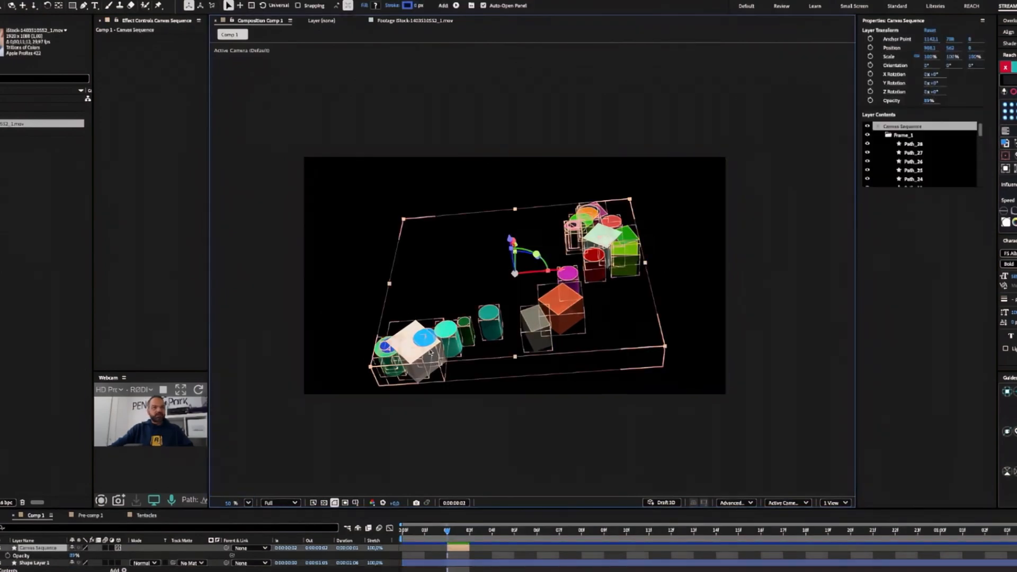
double_click(430, 343)
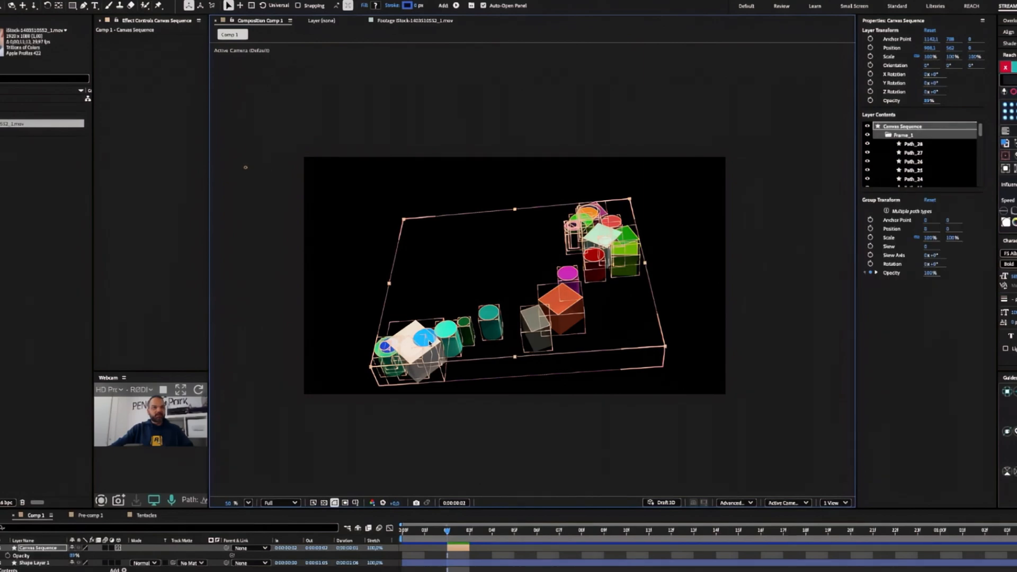
drag(430, 342, 434, 286)
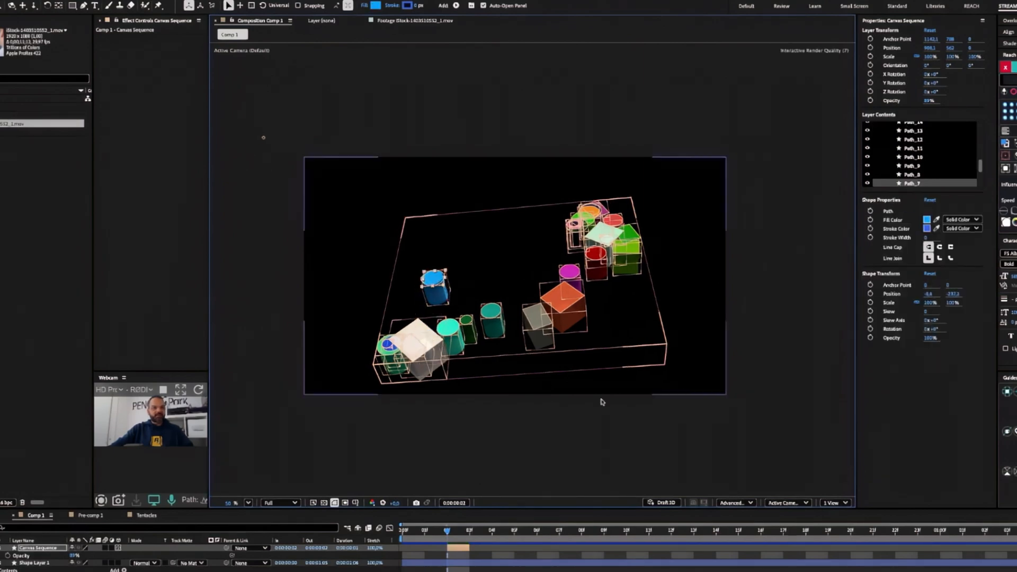
click(624, 461)
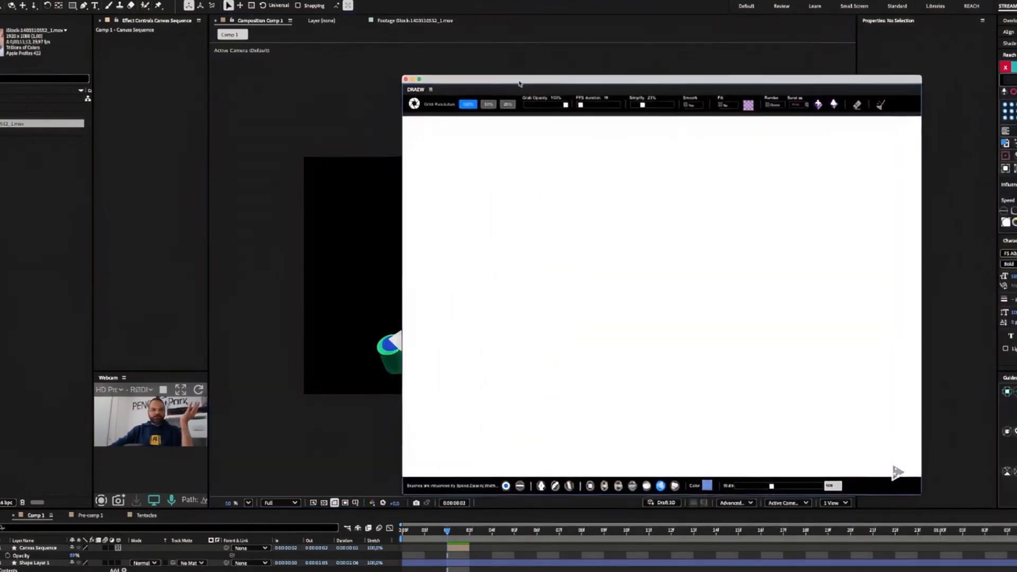
Step: Delete the extruded confetti layer from the timeline
click(449, 563)
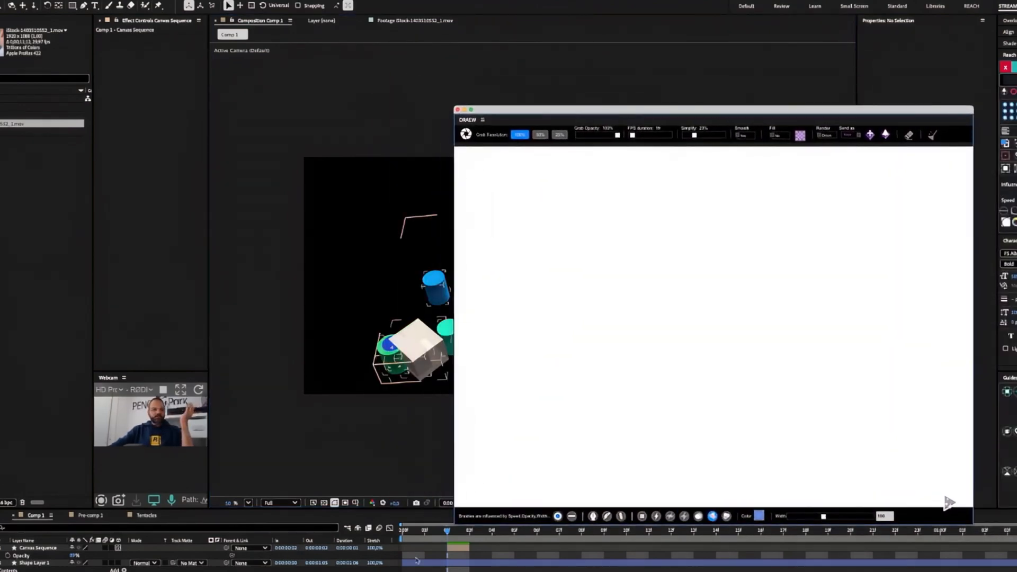
click(456, 548)
key(Delete)
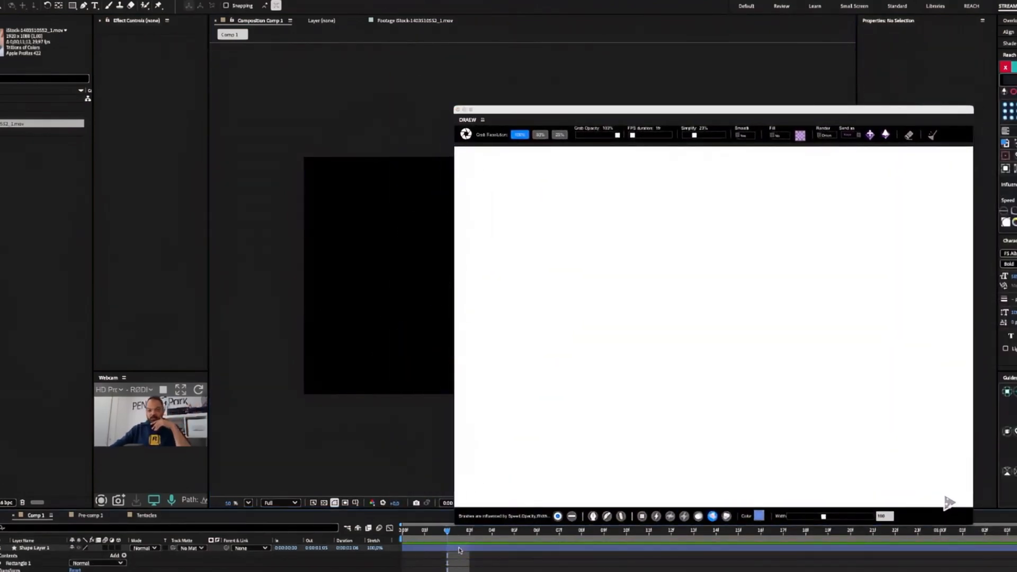
Step: Draw a long winding blue stroke with the scattered-dots brush and send it to the composition as a shape layer
click(727, 517)
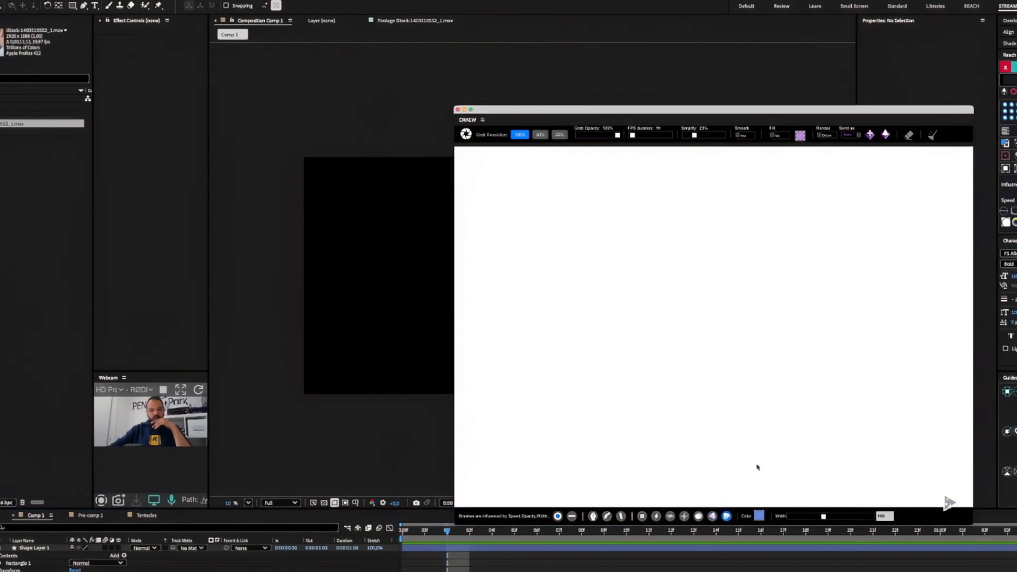
mouse_move(583, 485)
mouse_down()
mouse_move(875, 436)
mouse_move(754, 333)
mouse_move(611, 405)
mouse_move(743, 236)
mouse_move(842, 191)
mouse_move(774, 171)
mouse_up()
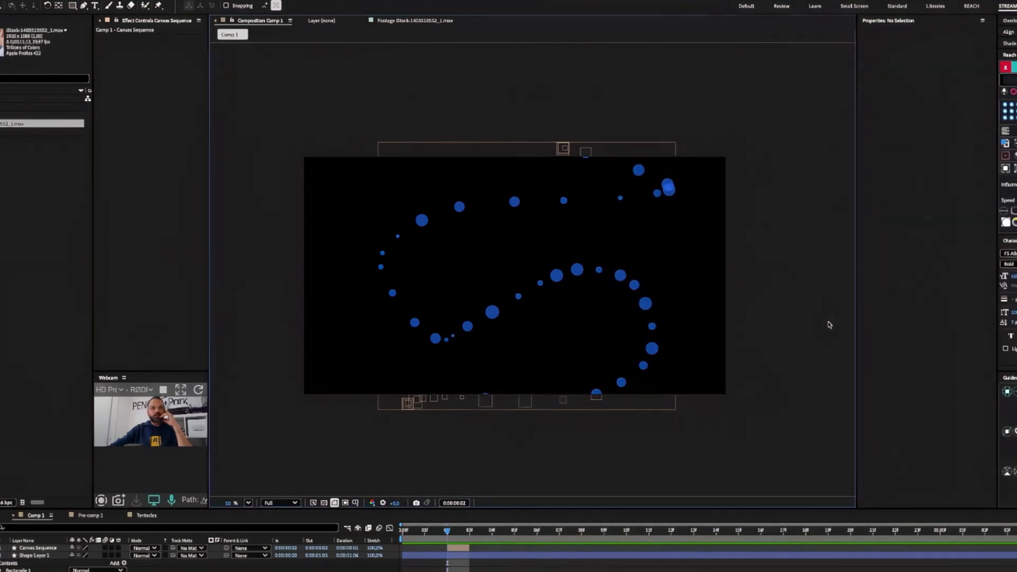
click(652, 353)
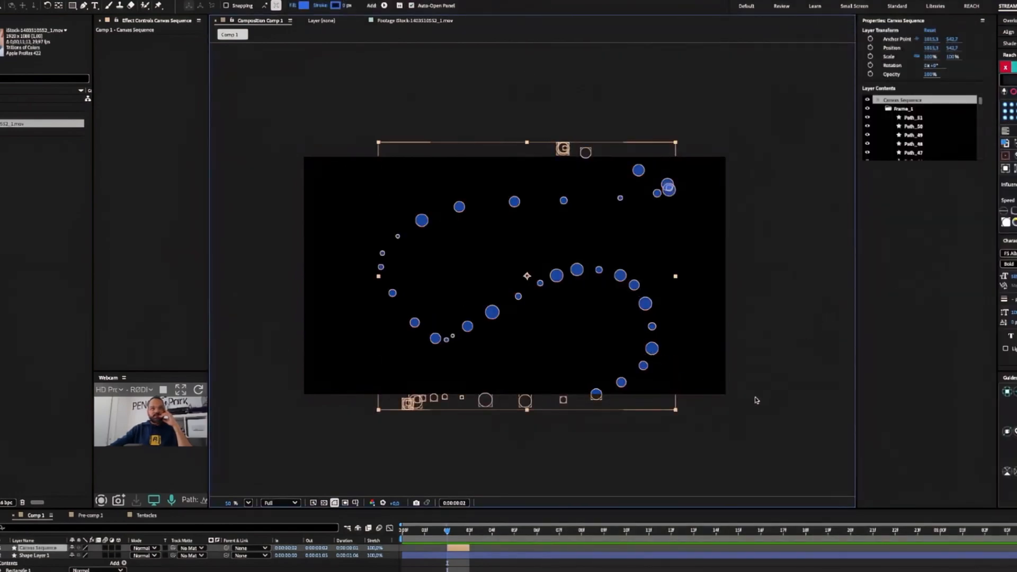
click(756, 400)
click(652, 362)
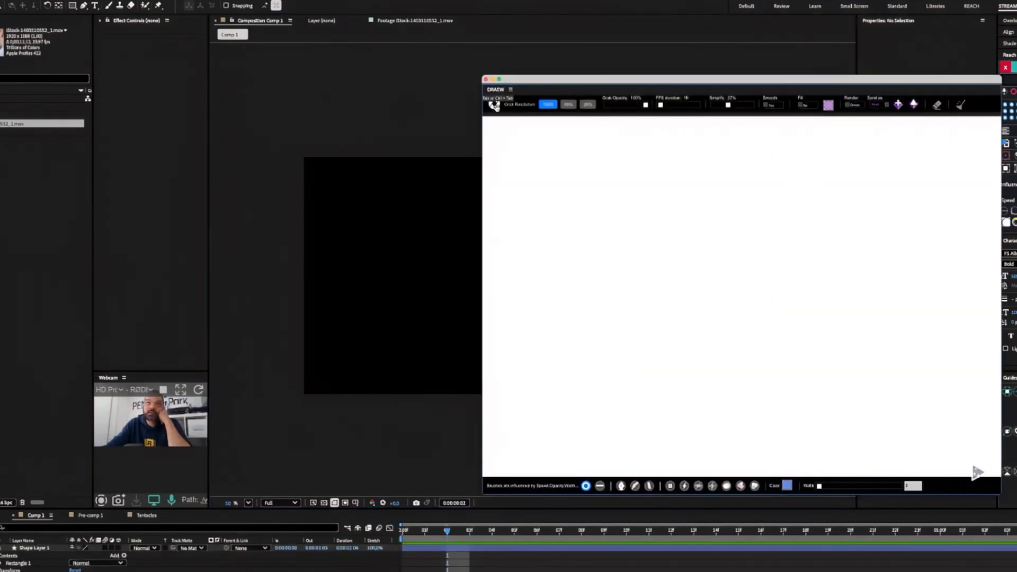
Step: Set the grab resolution to 100% and load the next frame of the office footage into the canvas as a drawing reference
click(587, 104)
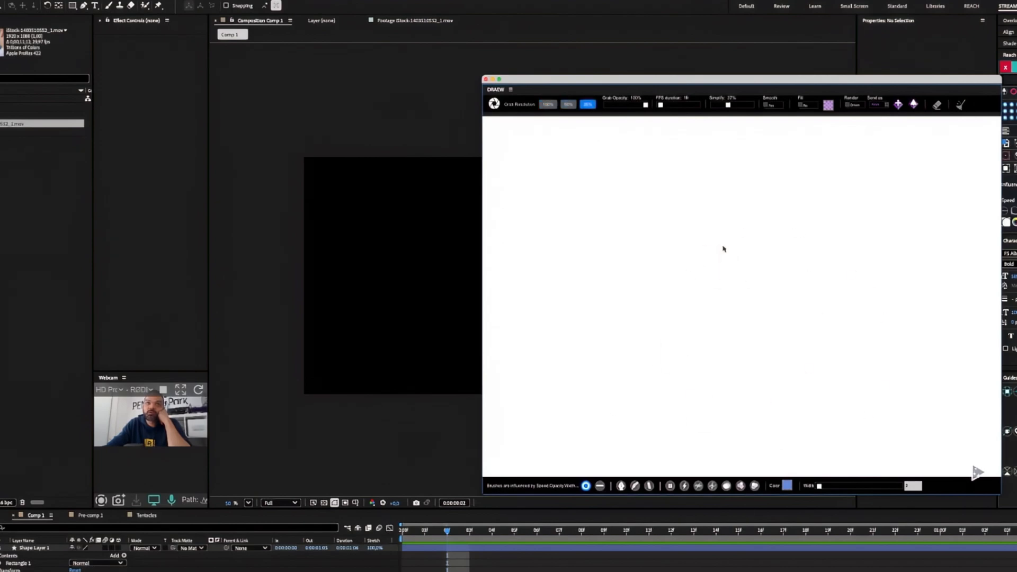
click(548, 104)
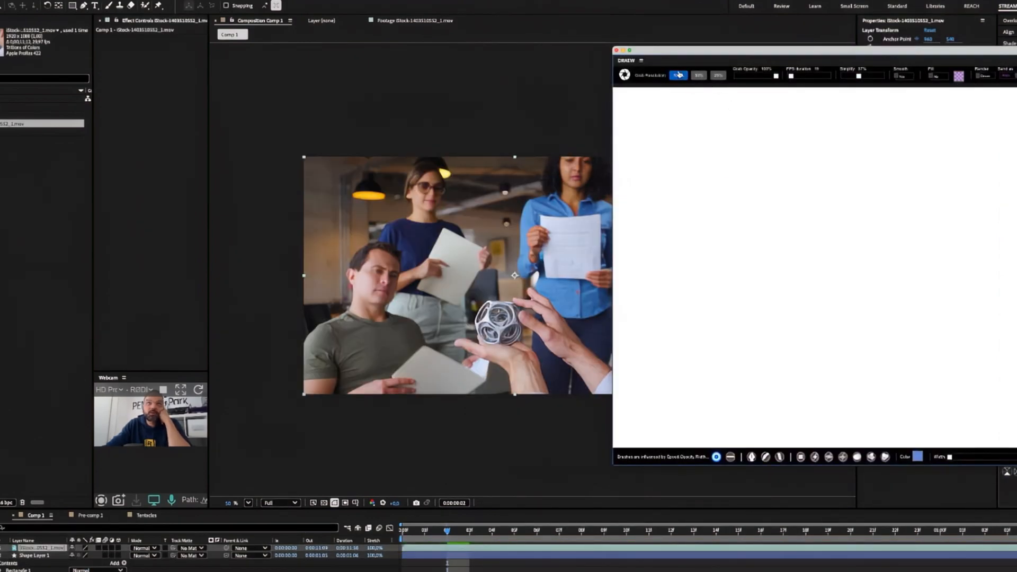
drag(686, 50, 593, 50)
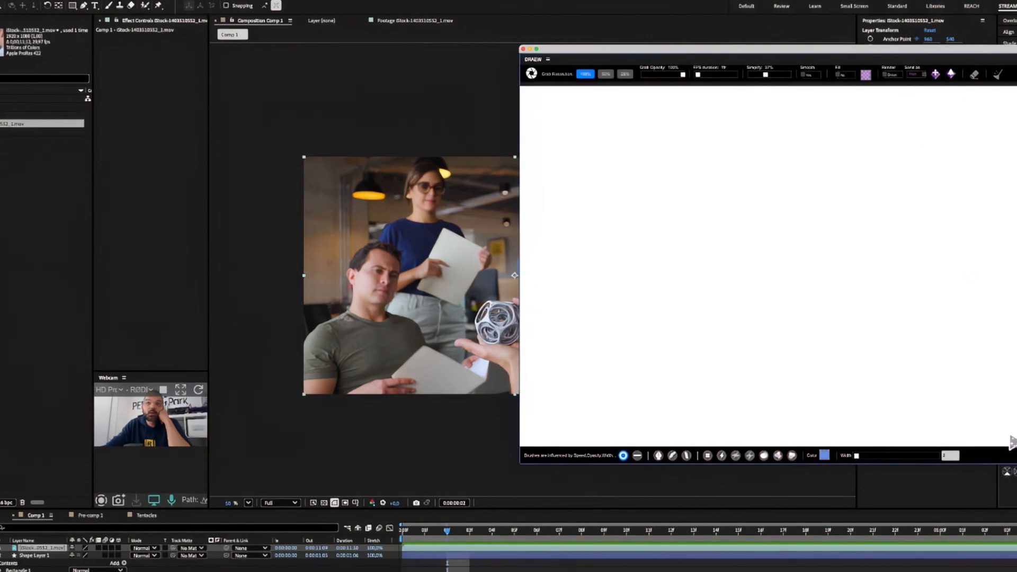
click(1012, 442)
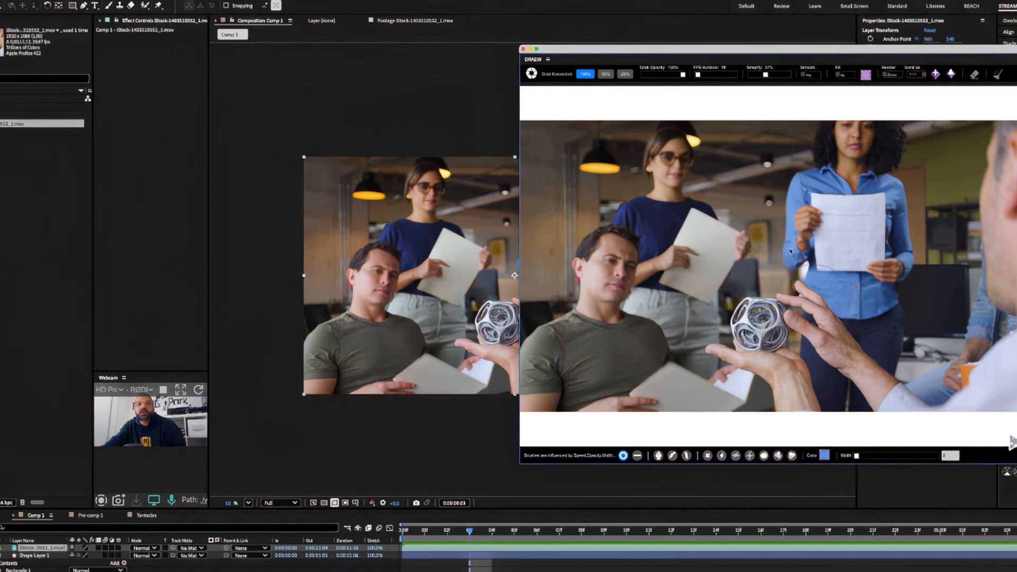
Step: Set a thin white brush and trace the upper edge of the hand reaching toward the geometric object
drag(861, 458, 872, 457)
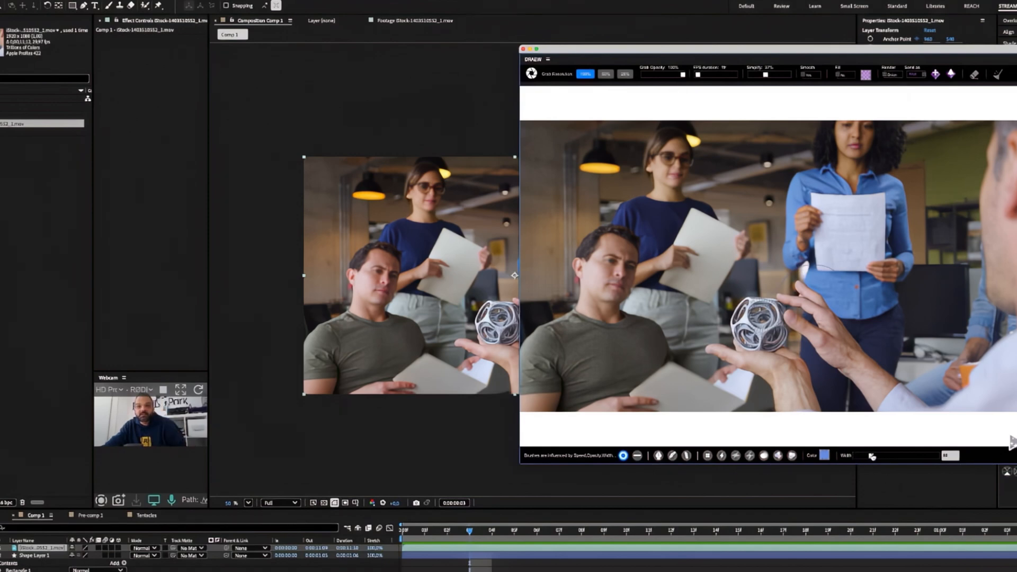
click(825, 456)
drag(851, 388, 817, 361)
mouse_move(774, 297)
mouse_down()
mouse_move(802, 279)
mouse_move(827, 294)
mouse_move(906, 380)
mouse_up()
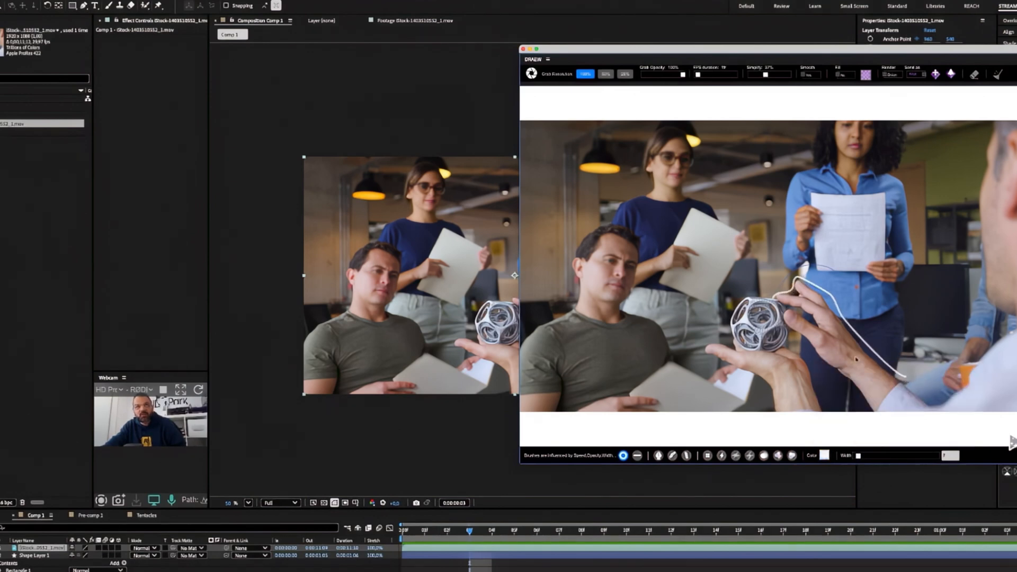
Step: Set Simplify to 5% and undo the white strokes over the hand
drag(763, 76, 755, 76)
key(super+z)
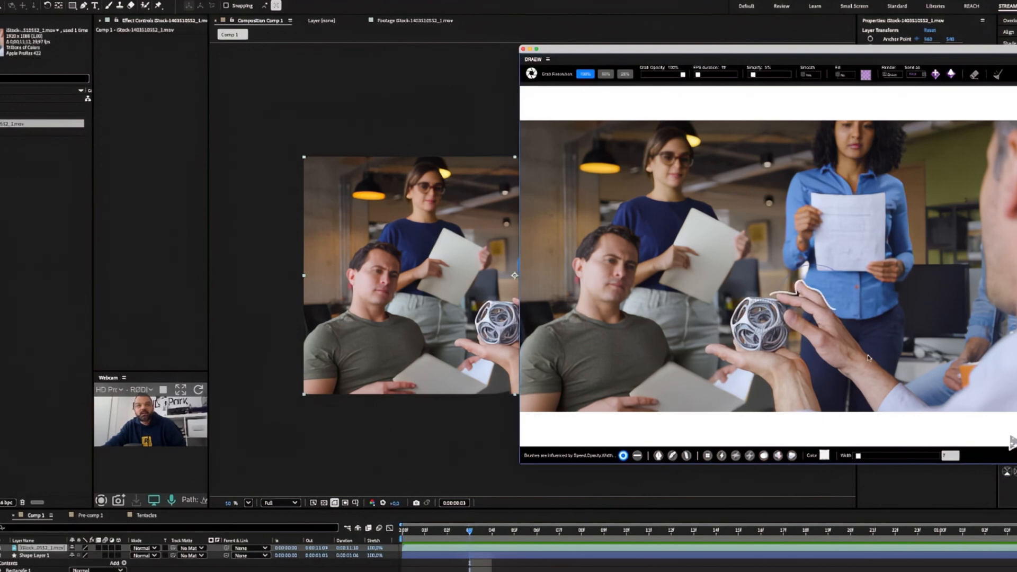
key(super+z)
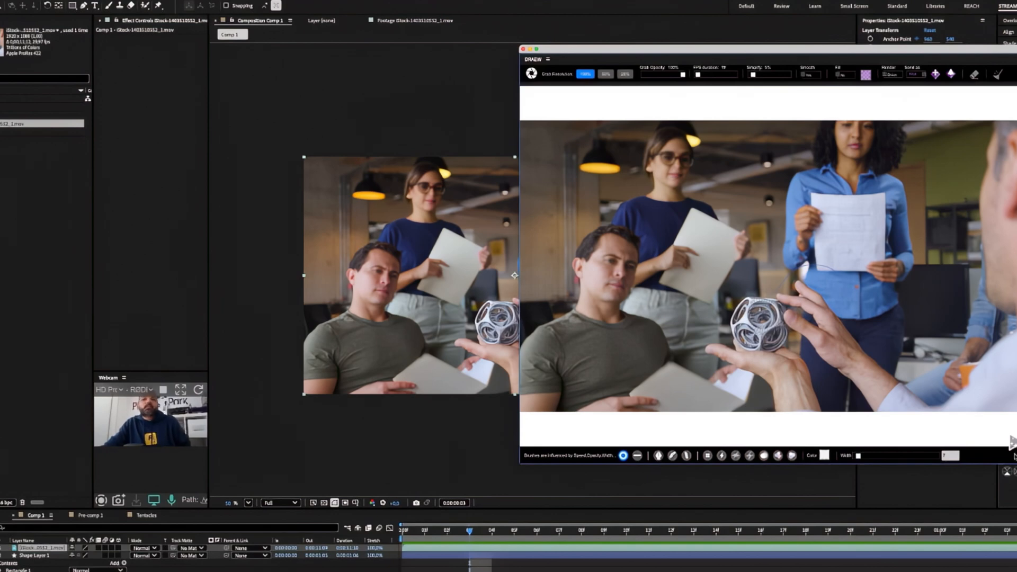
Step: Trace the reaching hand's fingers in white on frames 3 and 4, advancing to frame 5
drag(779, 295, 803, 294)
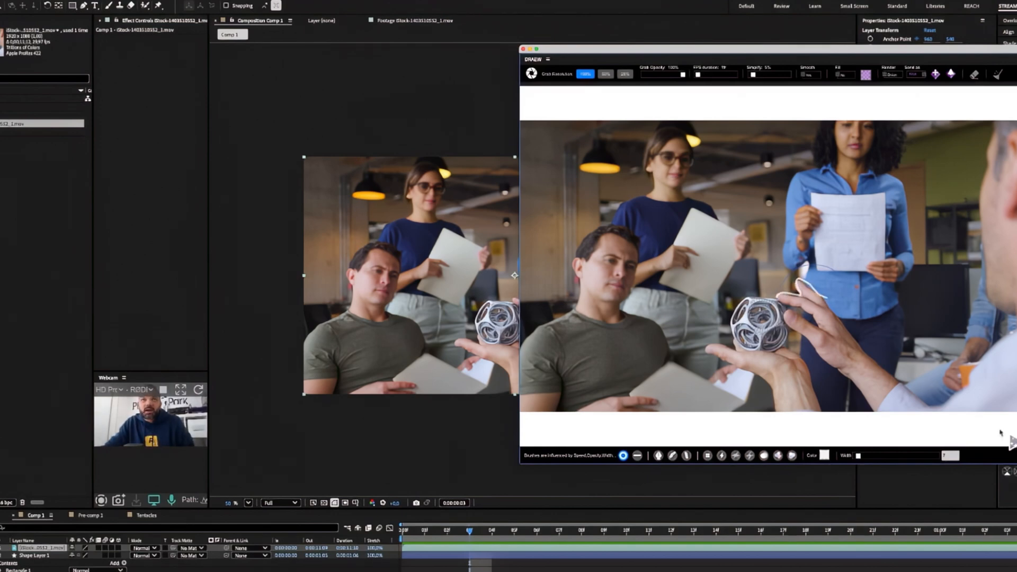
click(1013, 443)
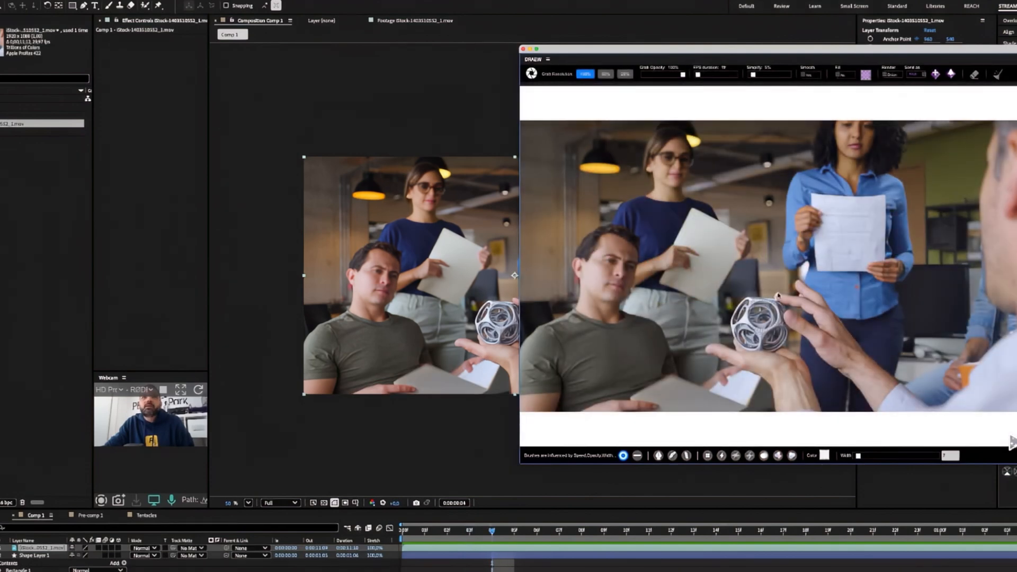
drag(814, 291, 826, 301)
click(1011, 442)
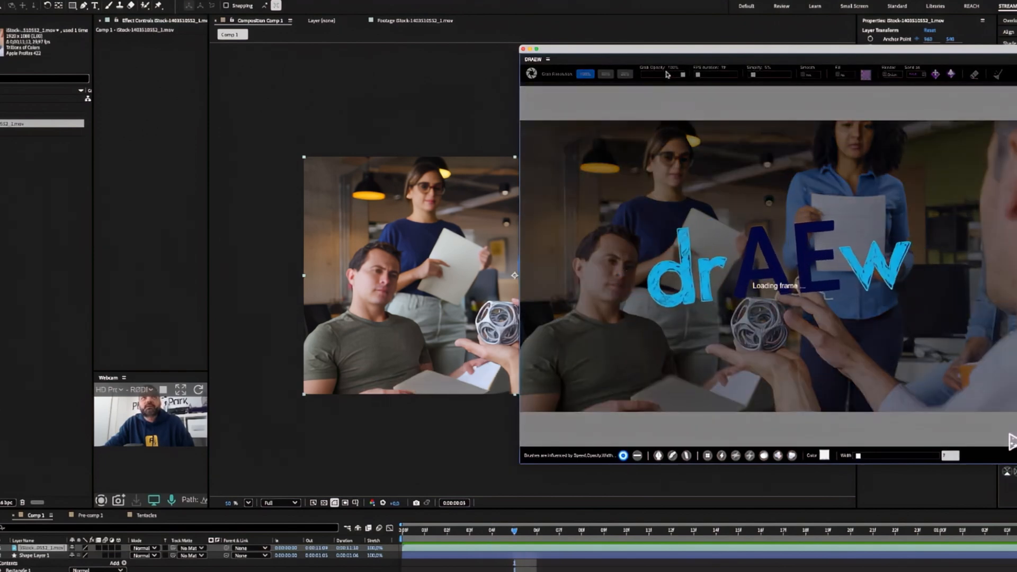
Step: Lower the grab opacity to about 25% and continue tracing the fingers frame by frame, advancing to frame 7
drag(669, 75, 655, 75)
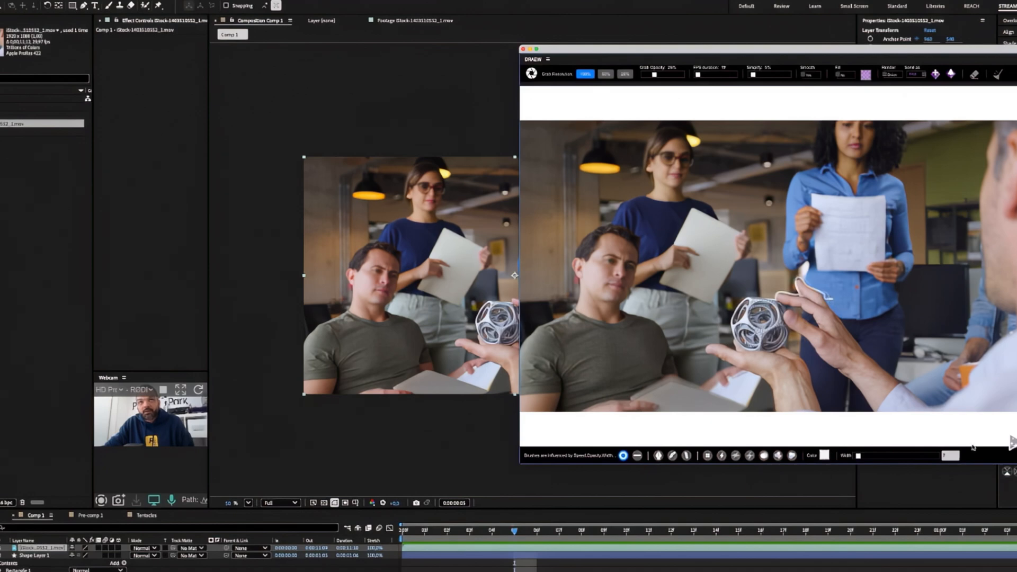
click(1010, 442)
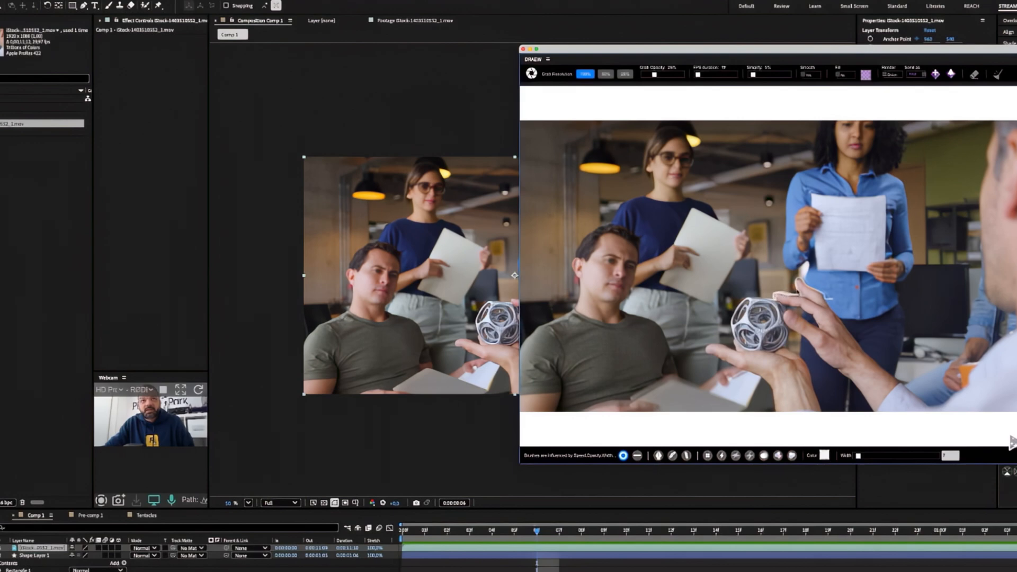
drag(802, 281, 829, 302)
click(1011, 441)
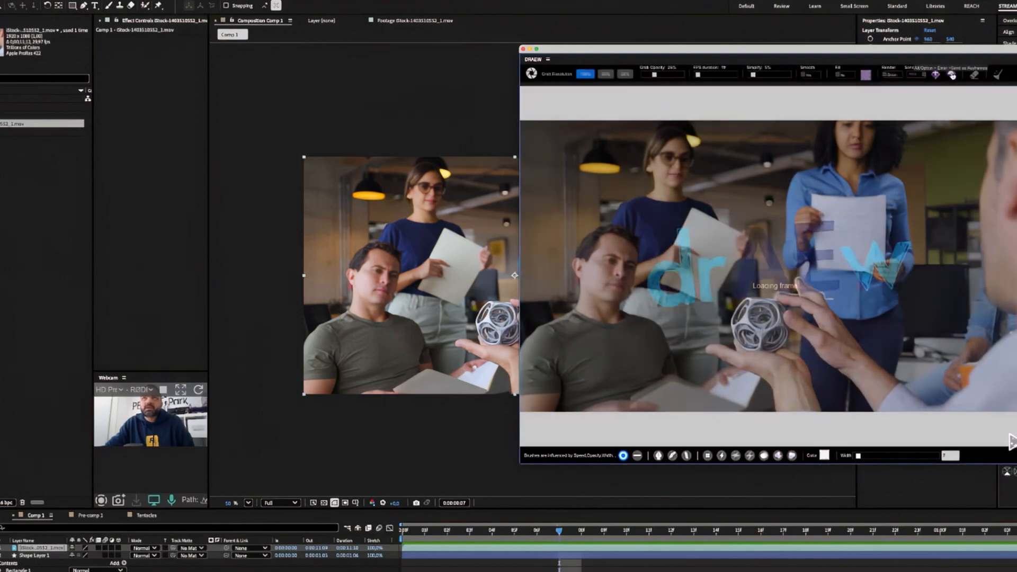
Step: Send the traced frames to the composition and shift the new sequence layer earlier to start at frame 5
click(582, 532)
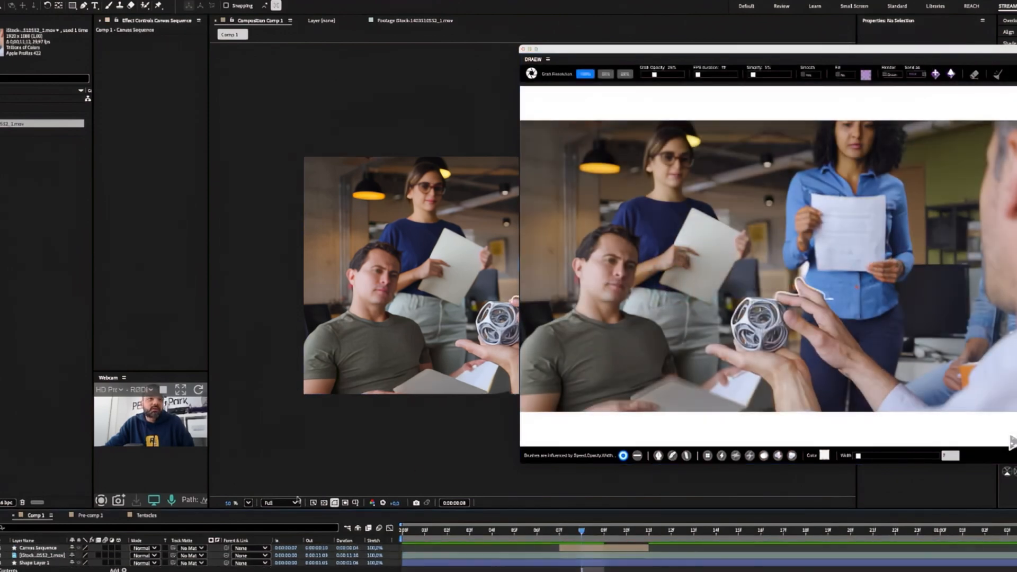
drag(630, 55, 902, 83)
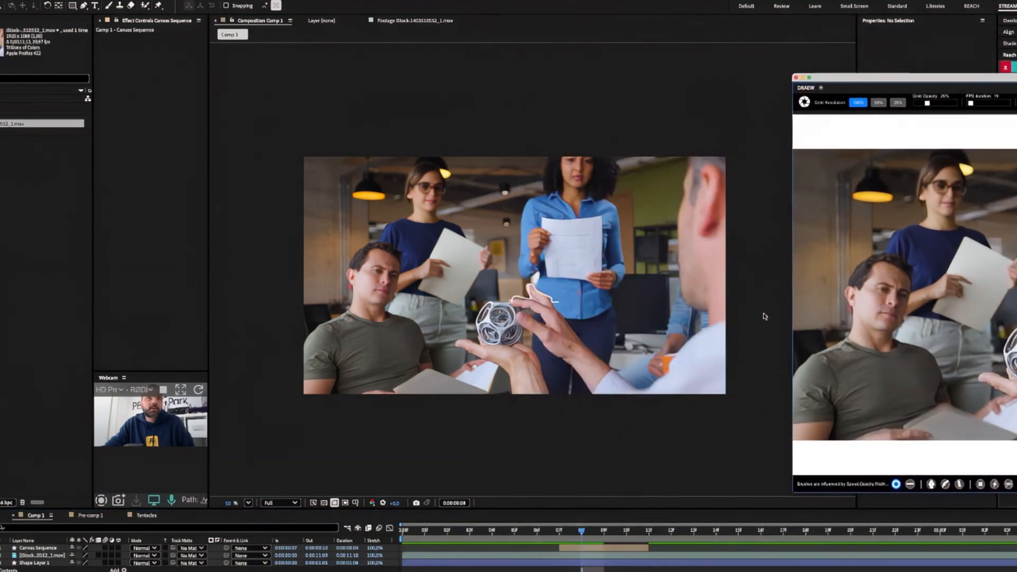
key(Page_Down)
drag(602, 533, 535, 541)
key(Page_Down)
click(519, 534)
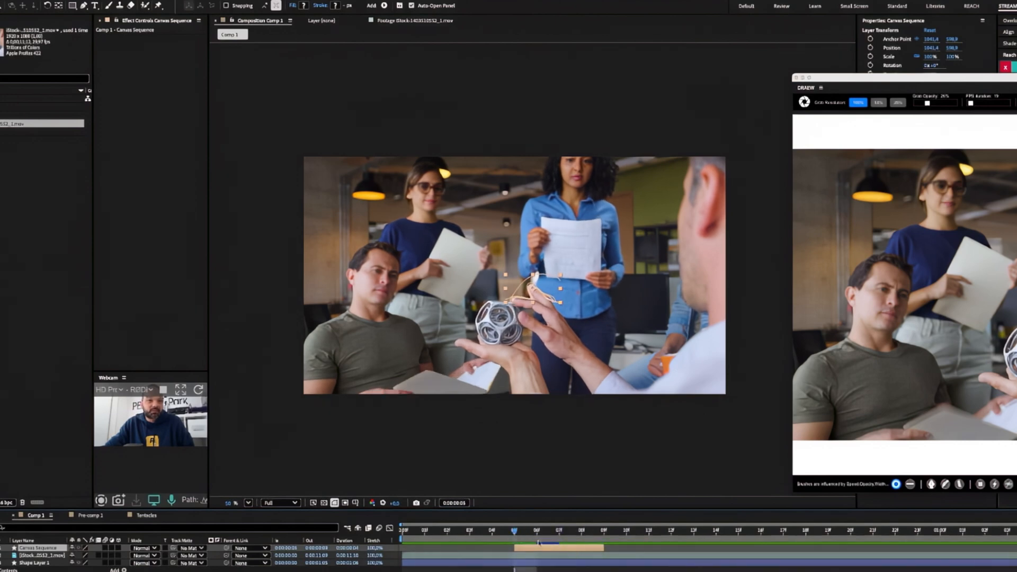
Step: Step through and play the traced sequence to check its alignment with the hand, trying the layer one frame earlier
key(ctrl+shift+a)
key(Page_Down)
key(Page_Down)
key(Page_Down)
click(572, 550)
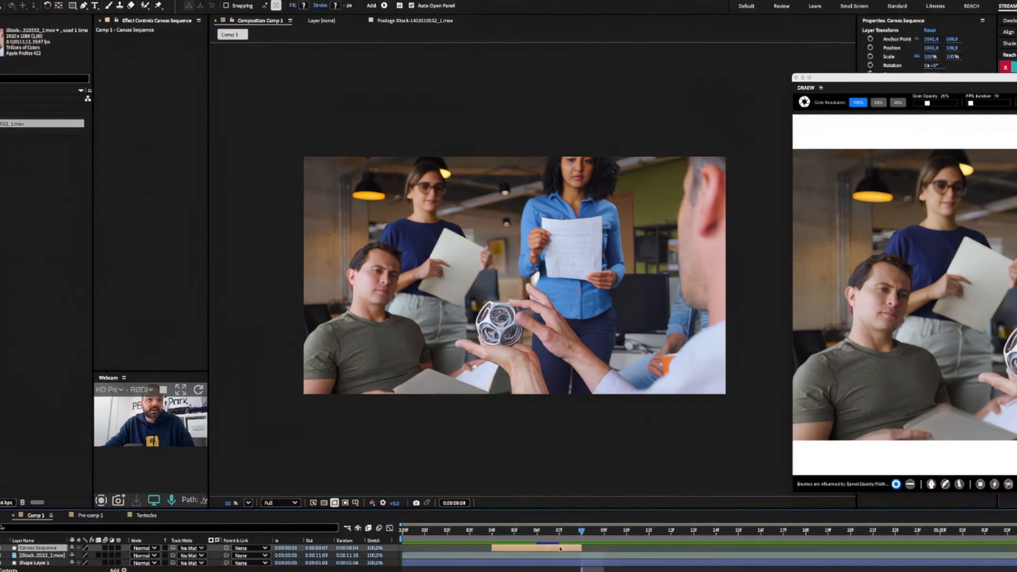
click(517, 534)
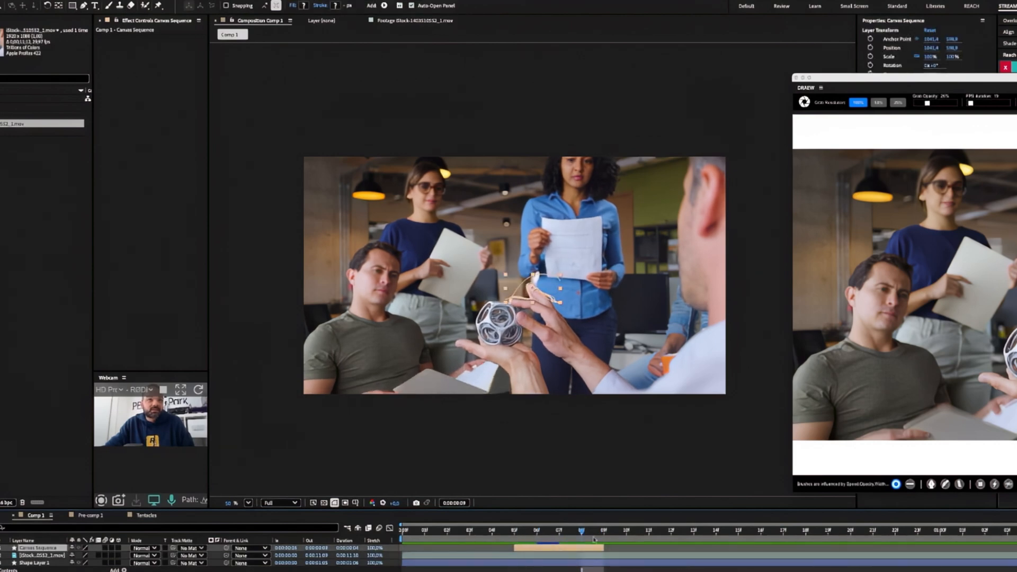
key(ctrl+shift+a)
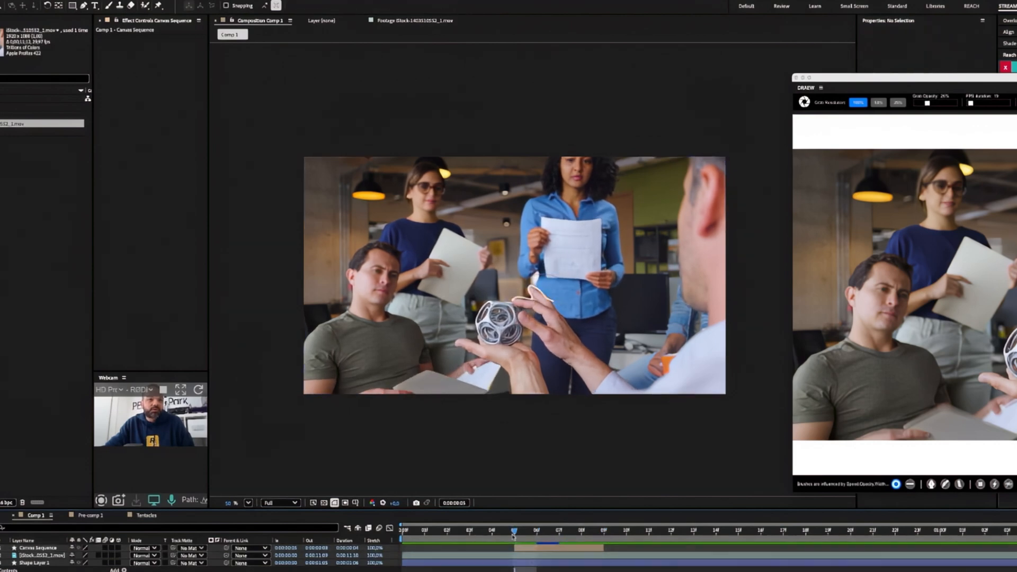
key(space)
click(559, 531)
Step: Delete the traced hand outline layer from the composition
click(553, 550)
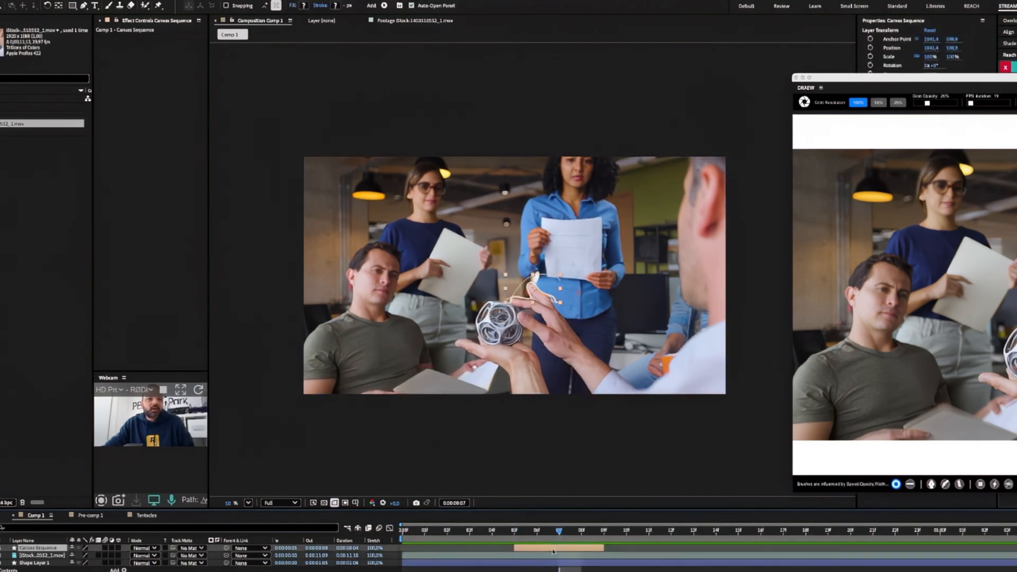
key(Delete)
Step: Bring the drawing window back over the composition, clear its canvas, and choose the lowest grab resolution
drag(864, 81, 555, 61)
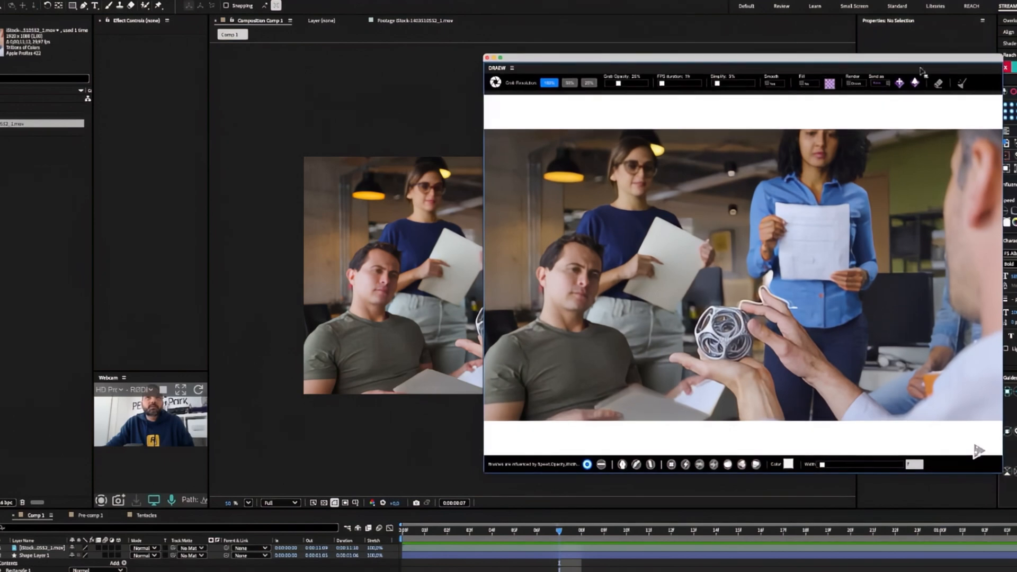
click(962, 84)
click(589, 85)
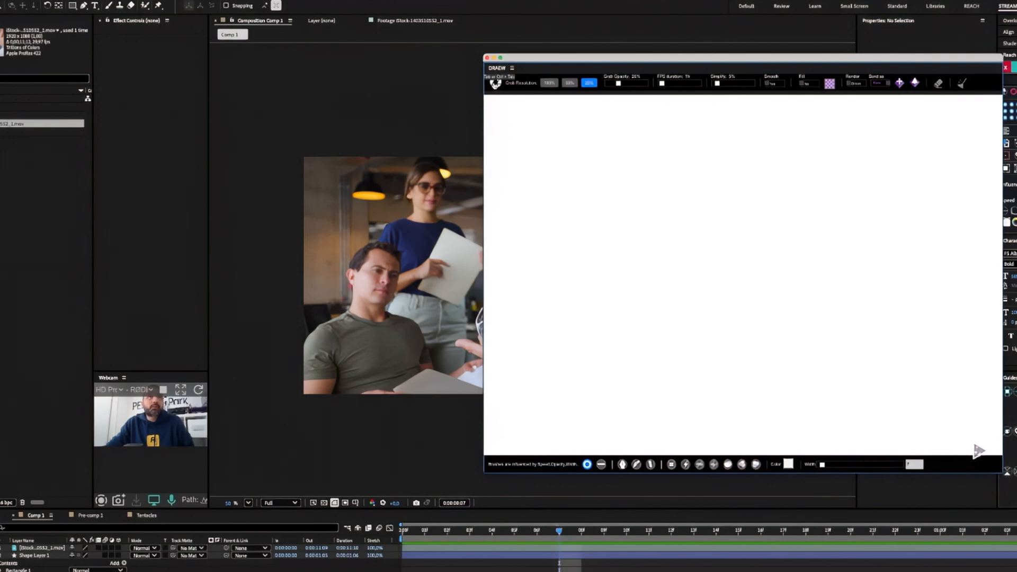
Step: Grab the current composition frame onto the drawing canvas with the grab opacity raised to 100%
click(495, 82)
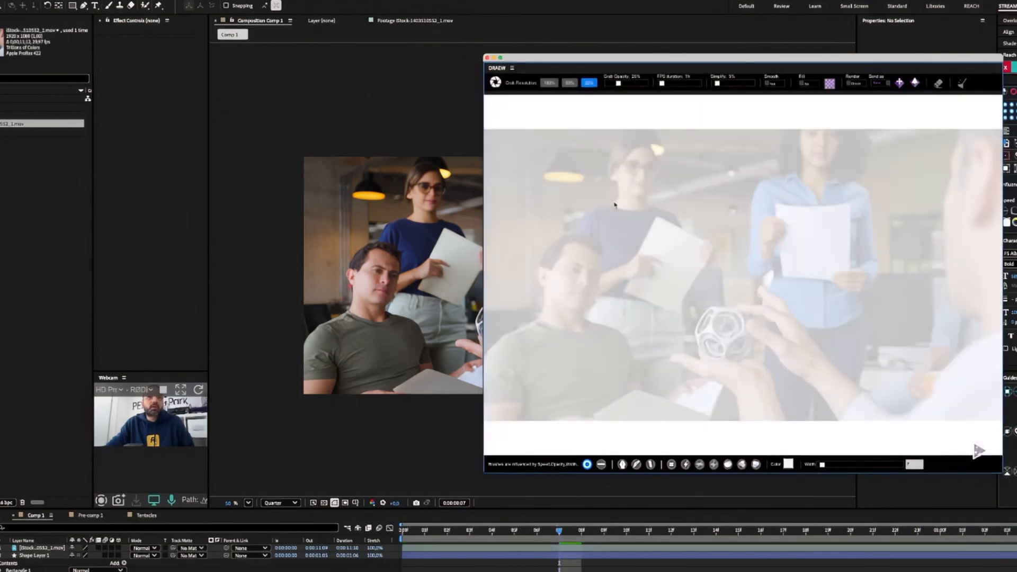
drag(619, 84, 702, 88)
click(496, 82)
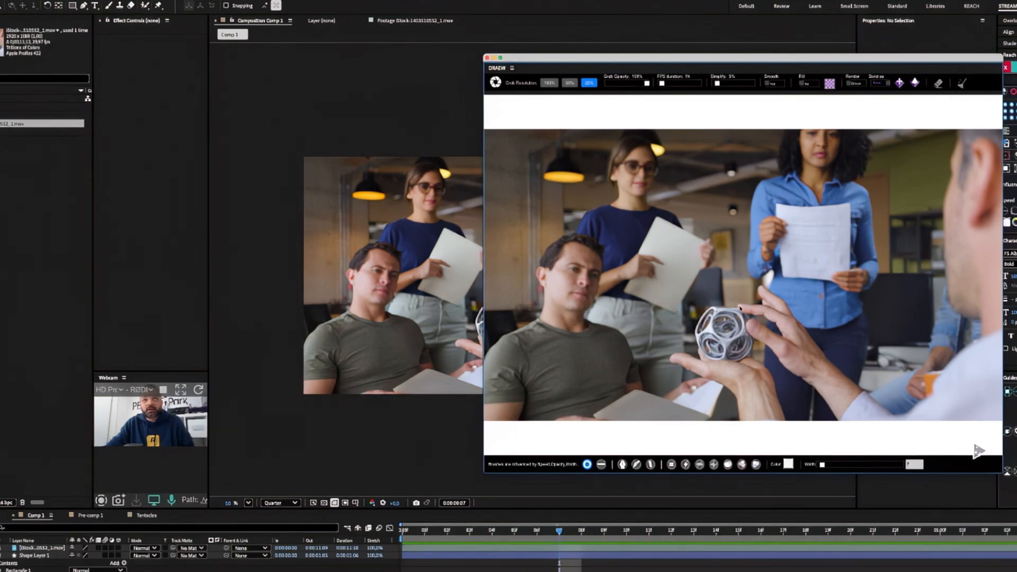
Step: Trace the upper edge of the fingers above the geometric ball on successive grabbed frames, advancing one frame after each outline
drag(737, 309, 758, 307)
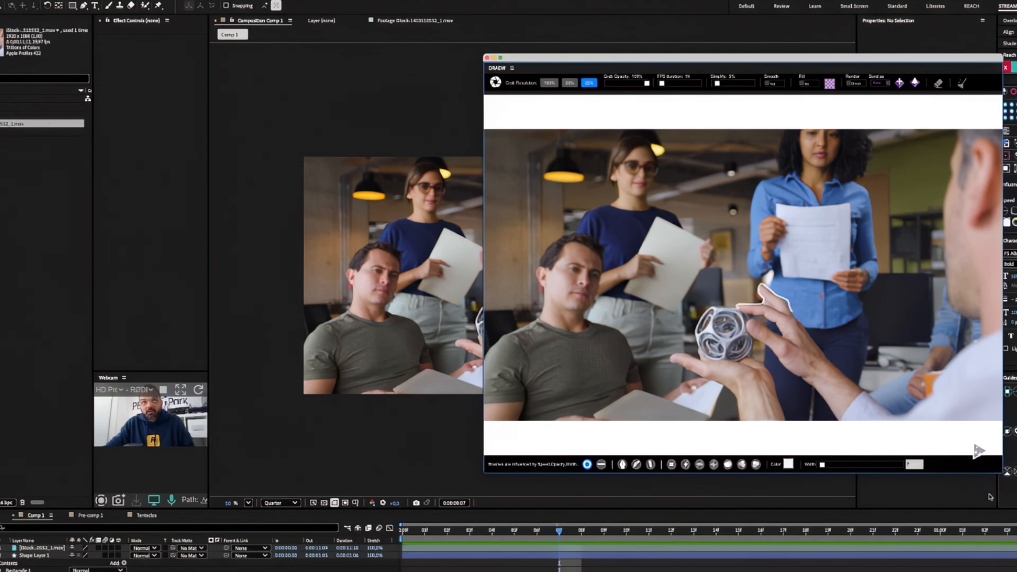
click(980, 451)
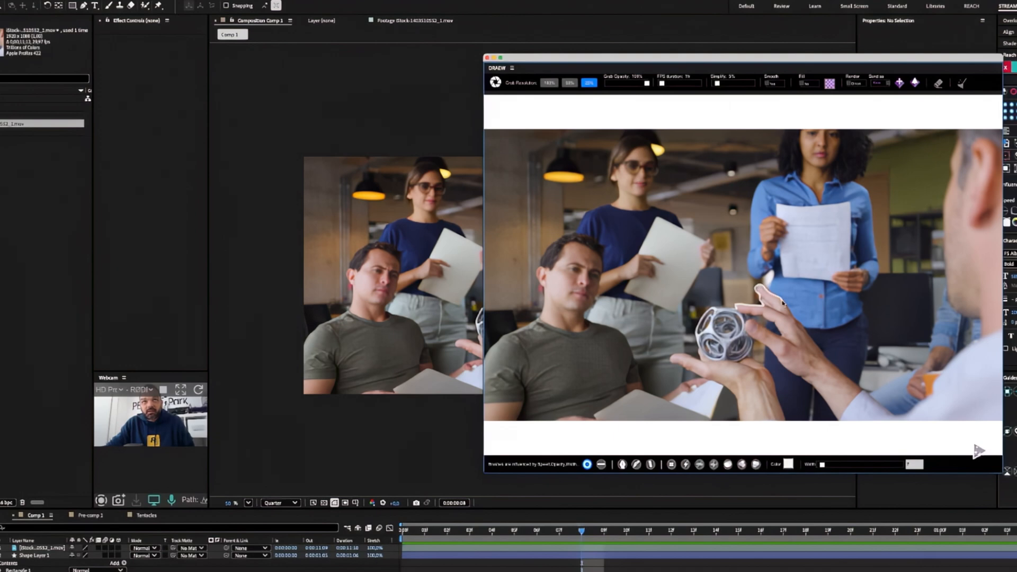
click(979, 451)
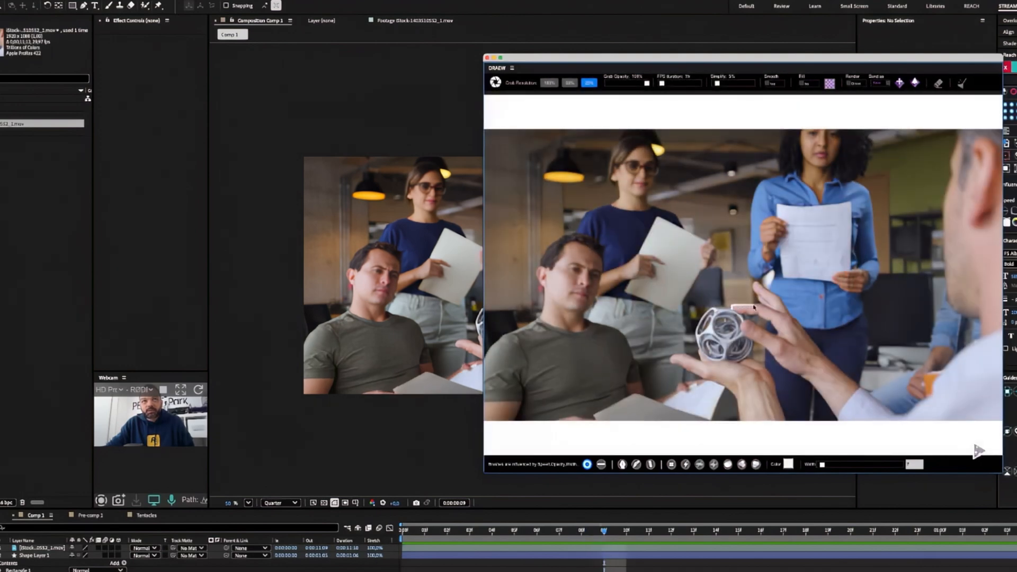
drag(755, 287, 776, 296)
click(979, 452)
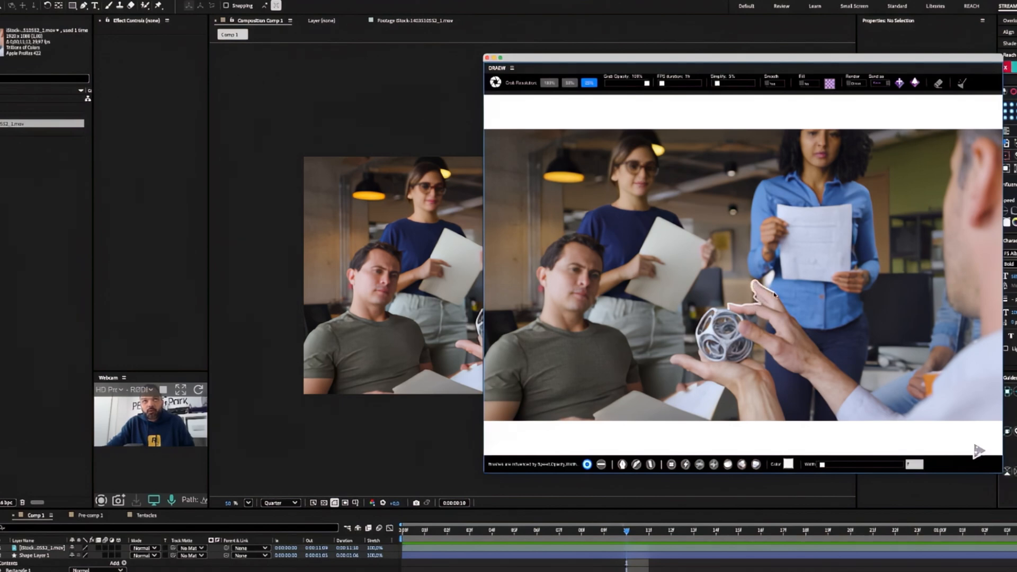
click(979, 451)
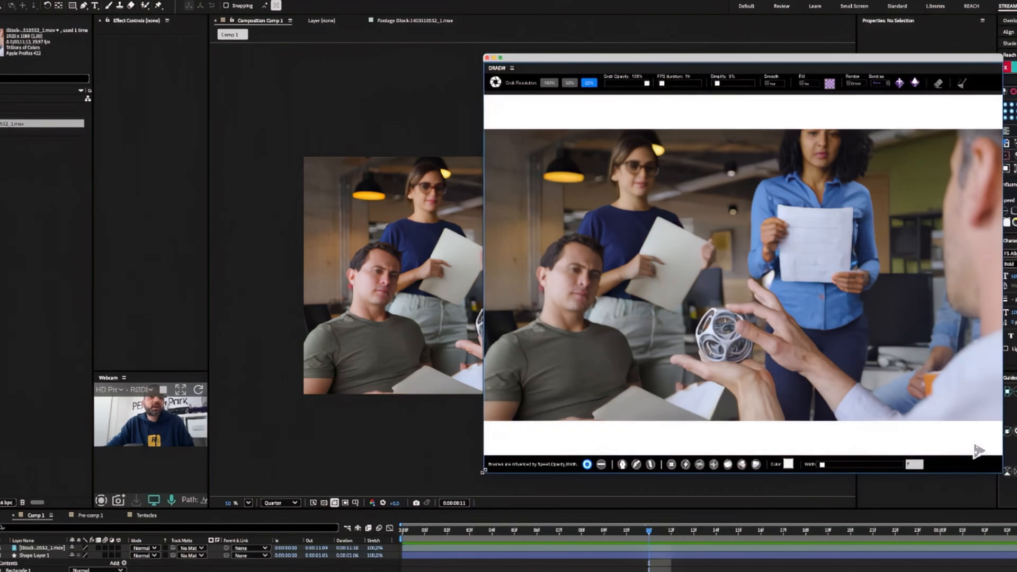
Step: Enlarge the drawing window until it nearly fills the screen, and advance the grabbed footage at the current resolution
drag(483, 473, 228, 571)
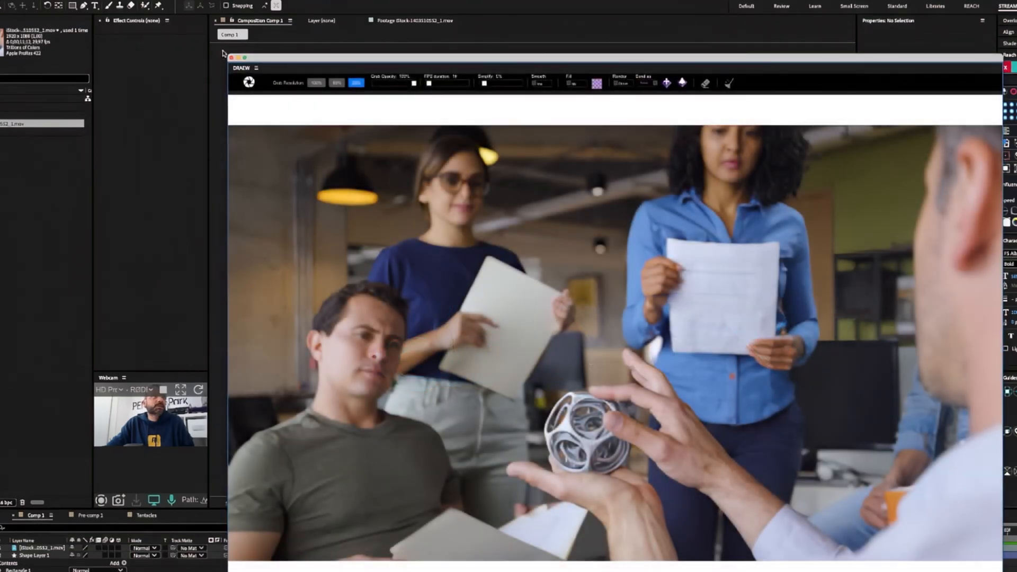
drag(222, 53, 10, 0)
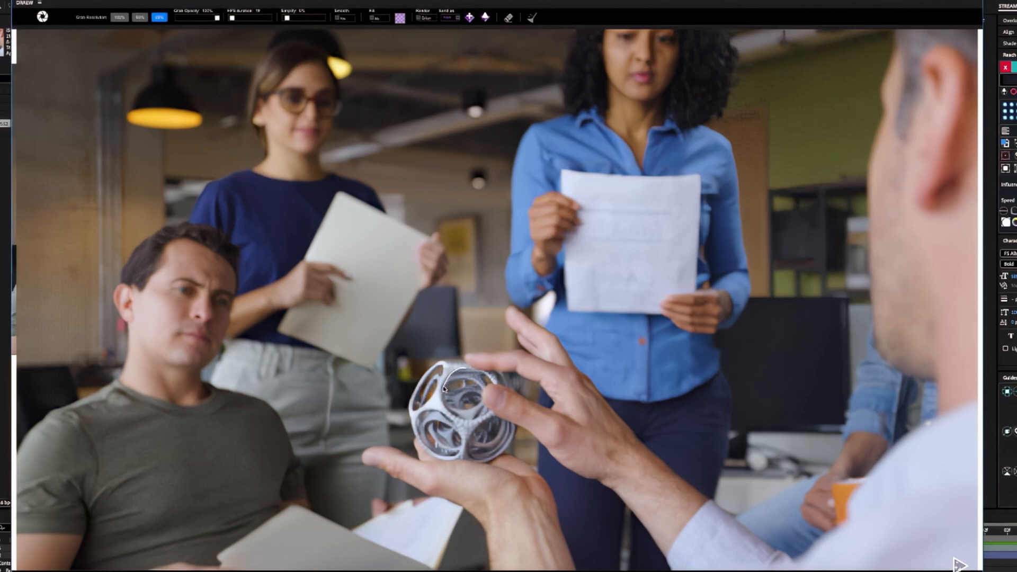
key(Right)
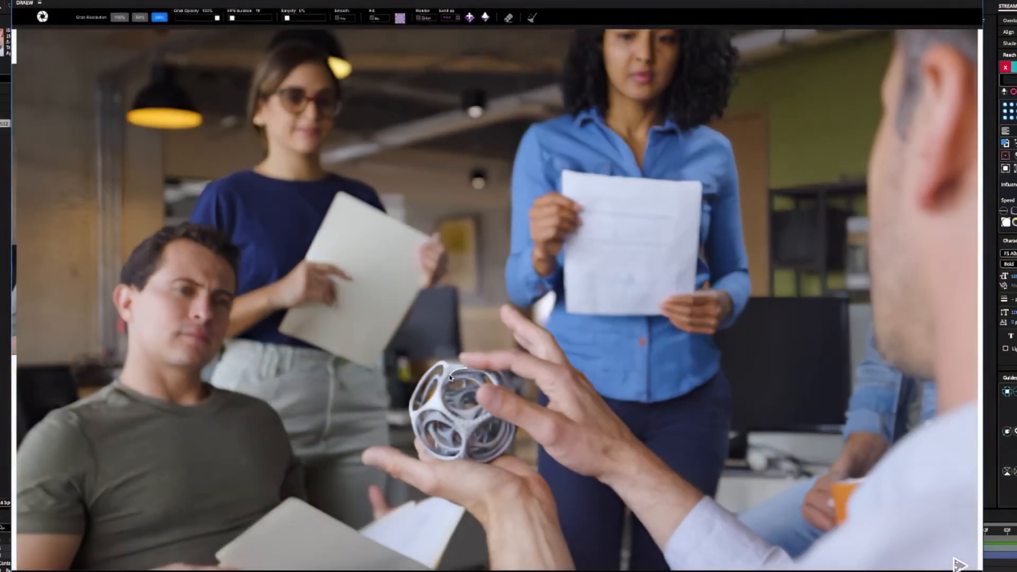
key(Right)
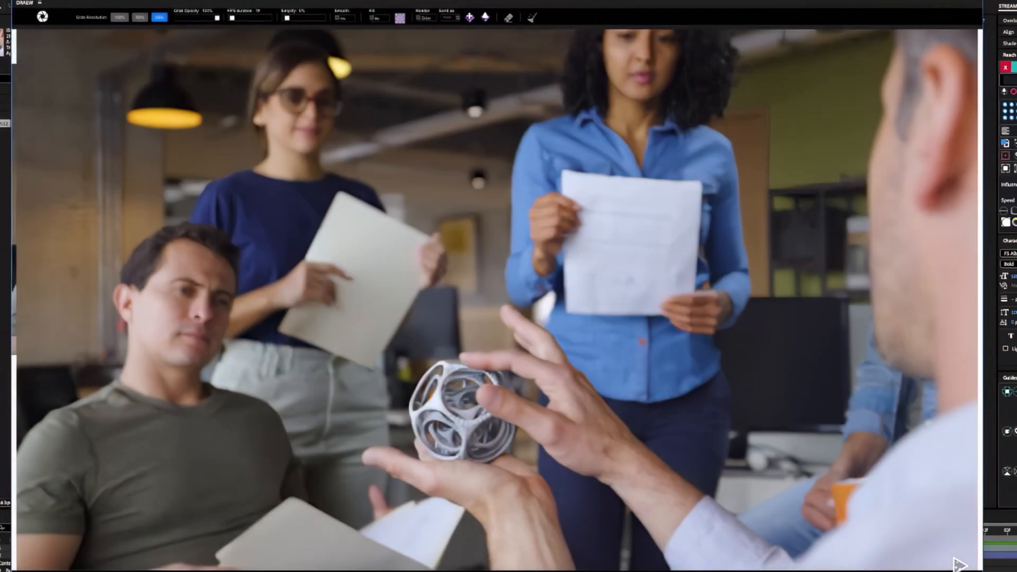
Step: Set the grab resolution to 100% and advance to the next frames at that quality
click(119, 18)
key(Right)
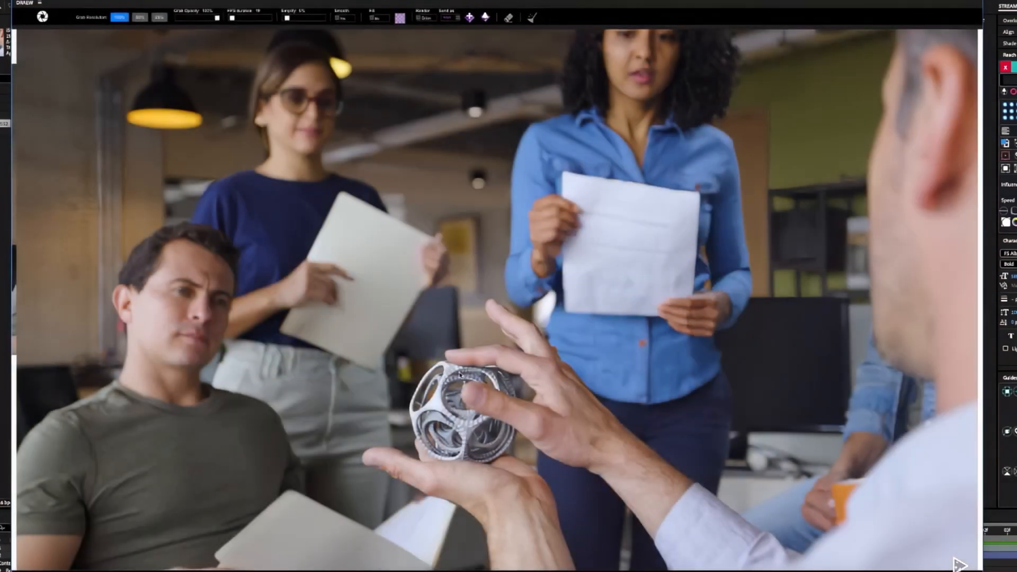
click(956, 563)
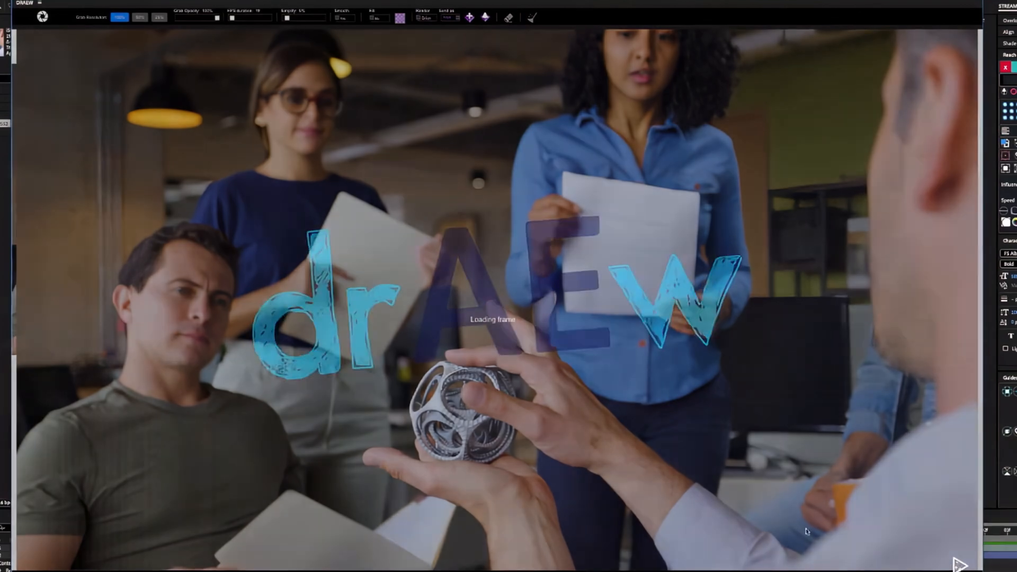